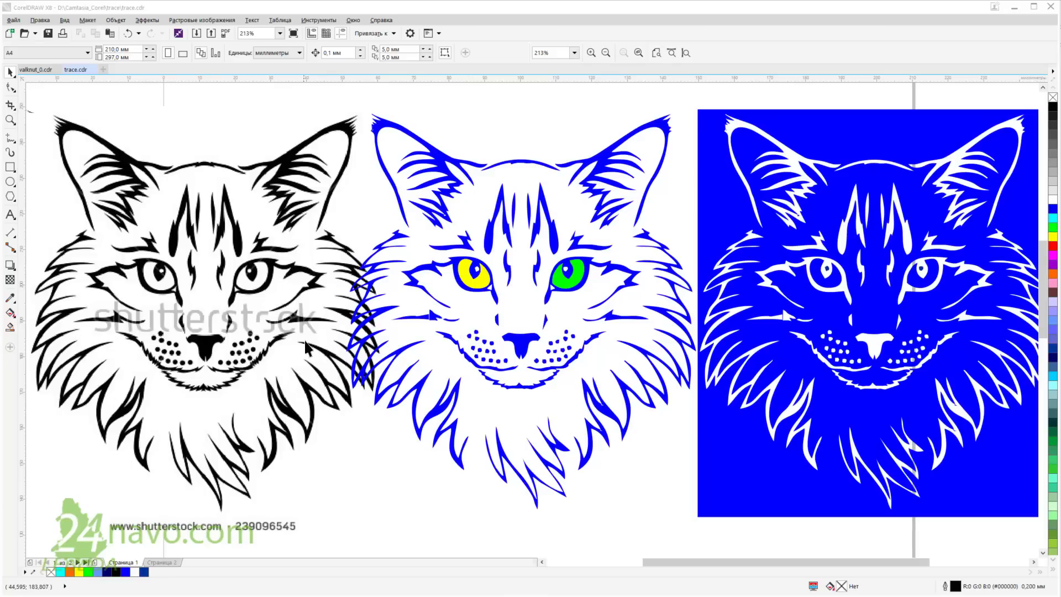
Compare the edges of the black raster cat with those of the blue traced vector cat up close.
scroll(315, 337, up, 3)
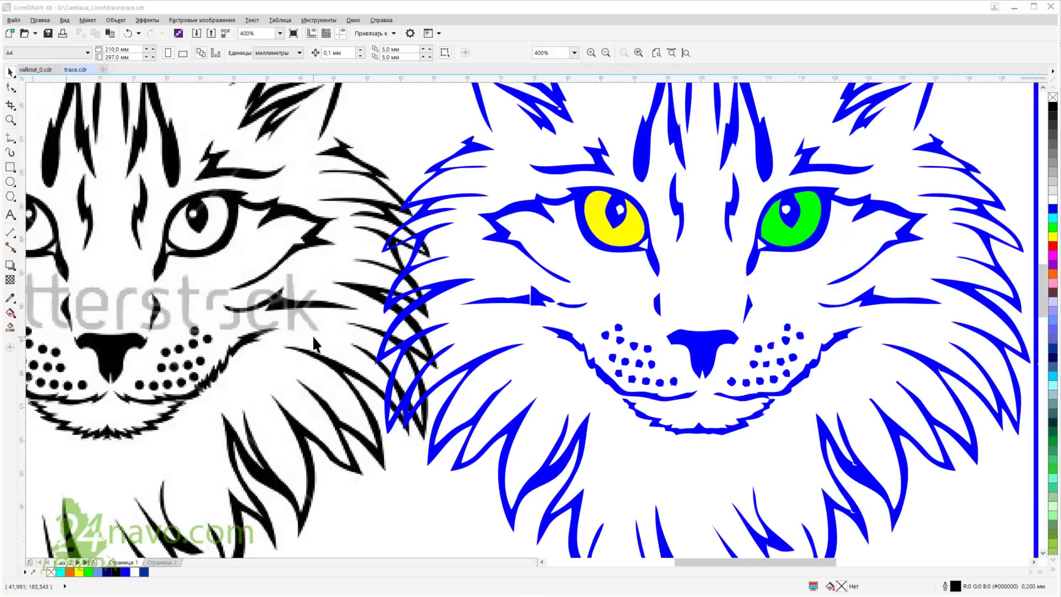
scroll(315, 335, up, 2)
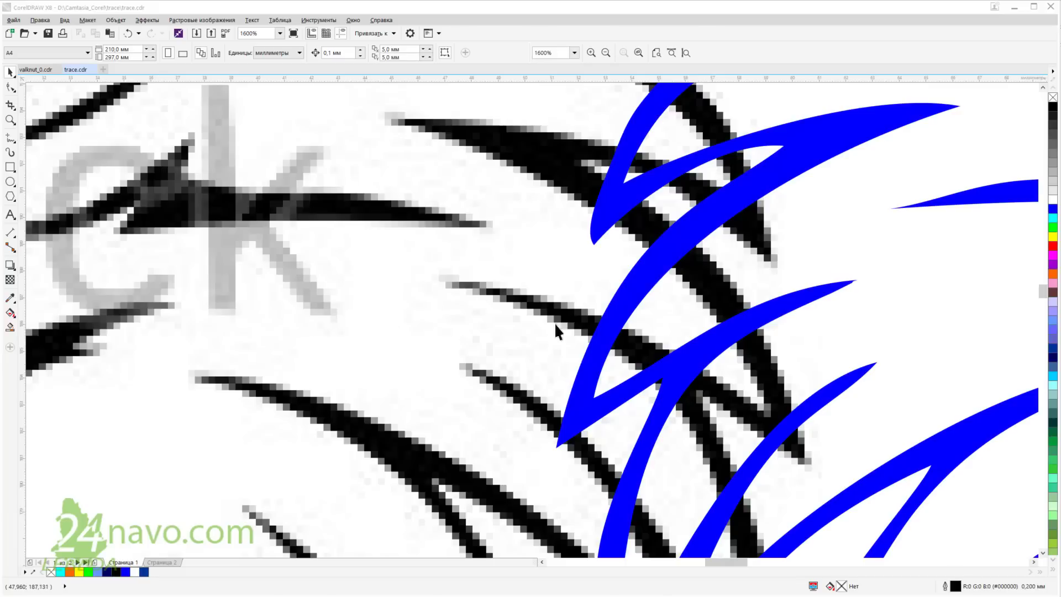
scroll(280, 303, down, 2)
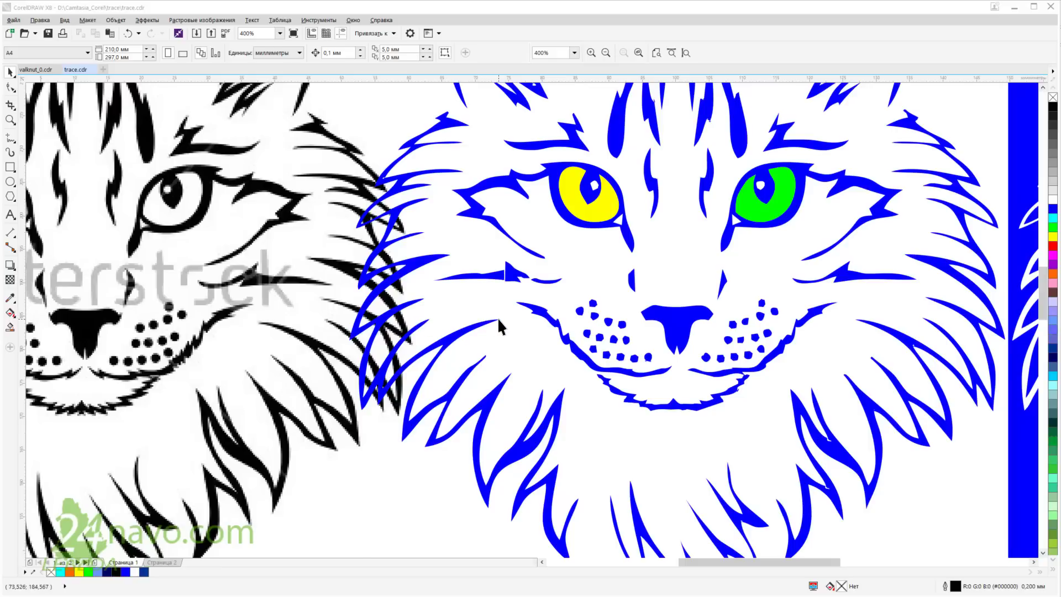
scroll(490, 323, up, 2)
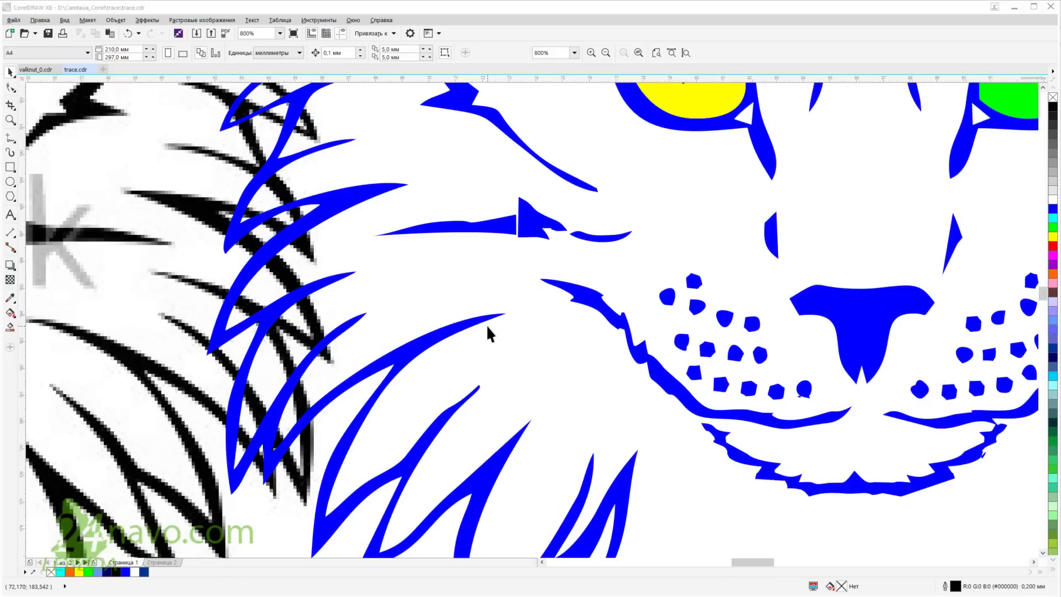
scroll(486, 323, up, 2)
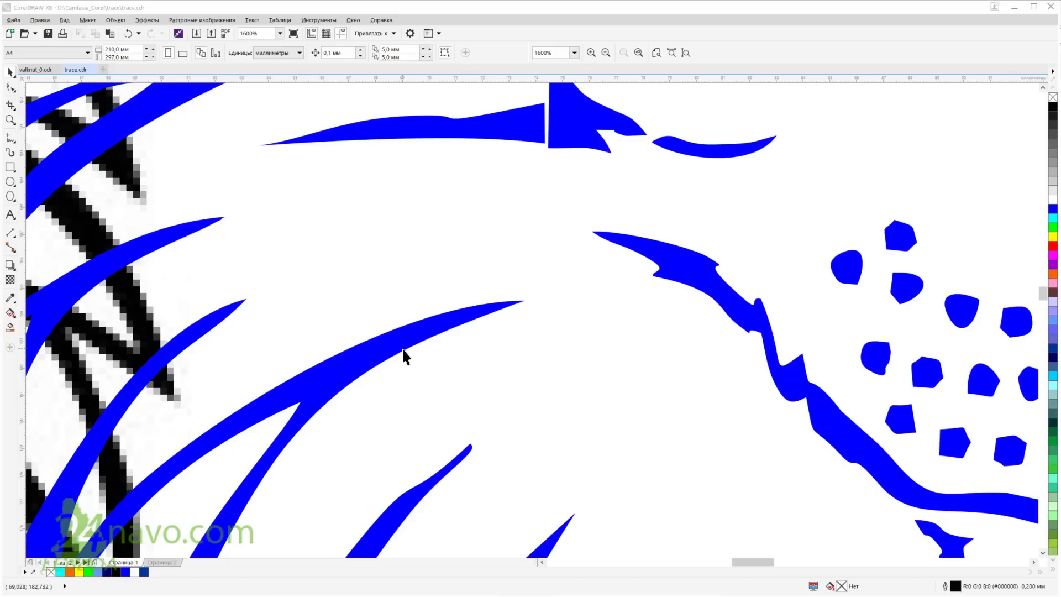
scroll(402, 349, down, 3)
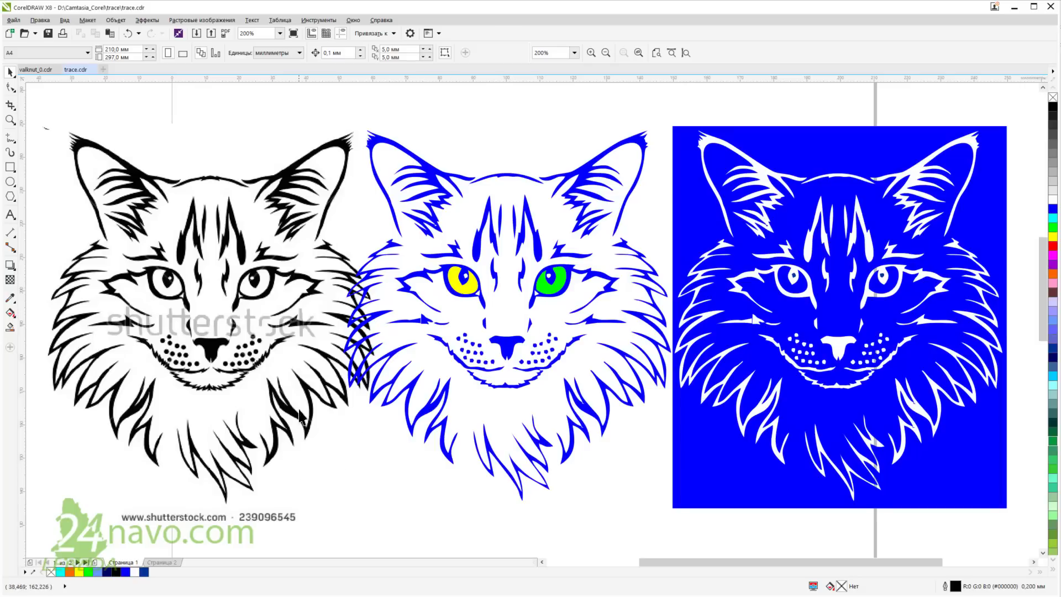
Open page 2 of the document and read the dictionary definition of "ТРАССА".
click(165, 562)
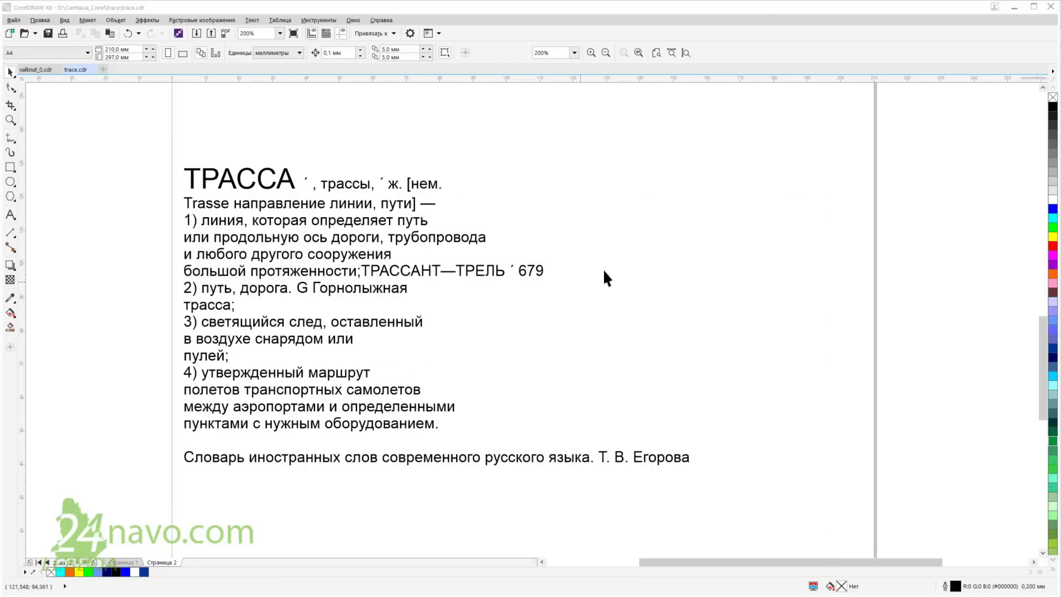
click(713, 311)
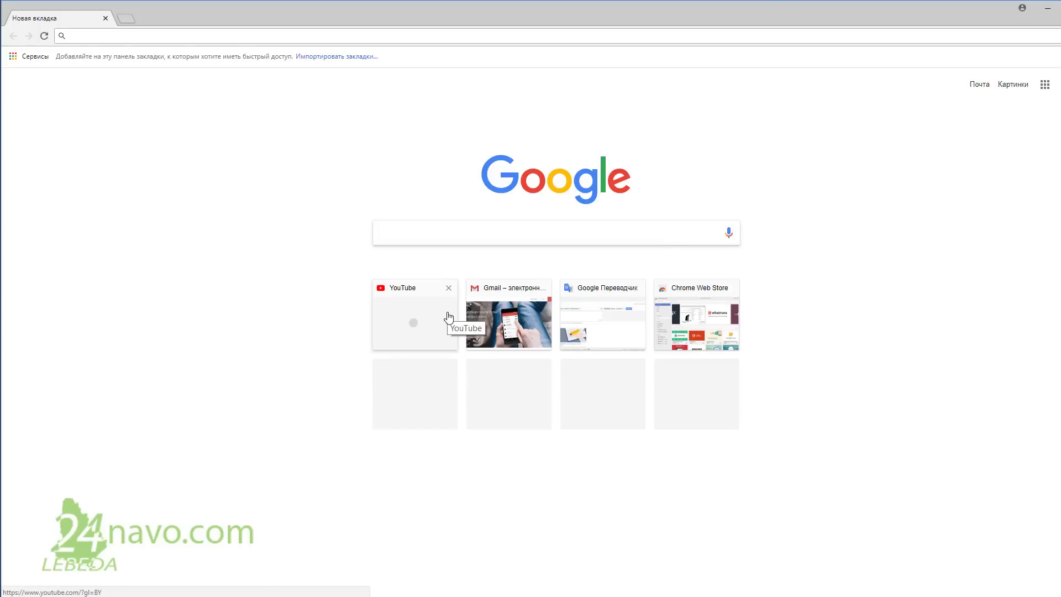
Switch to Chrome, search Google Images for "кошка" and filter the results to the type Ч/б рисунки.
text(кошка)
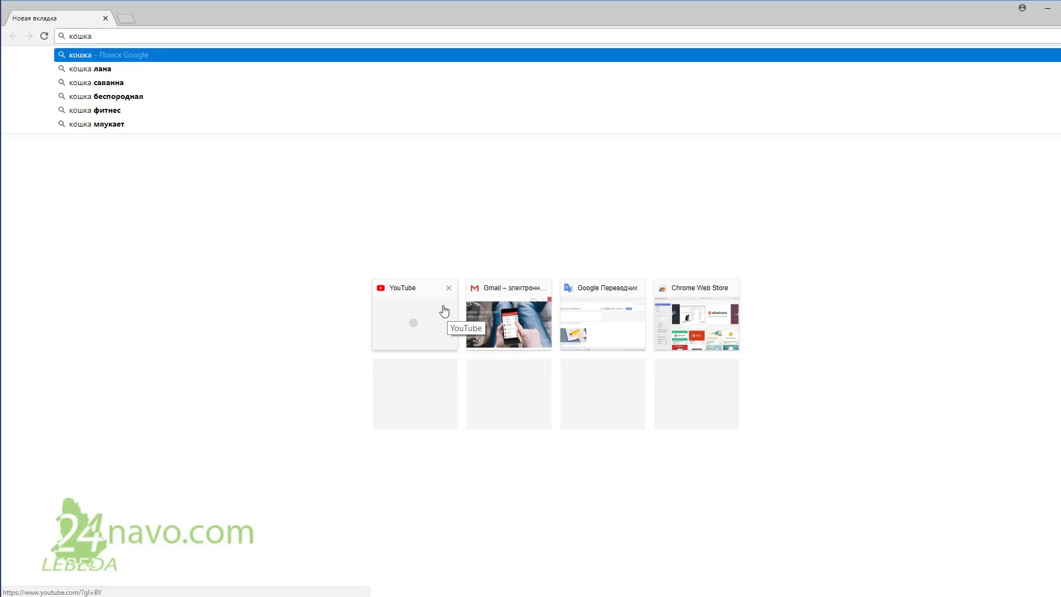
key(Return)
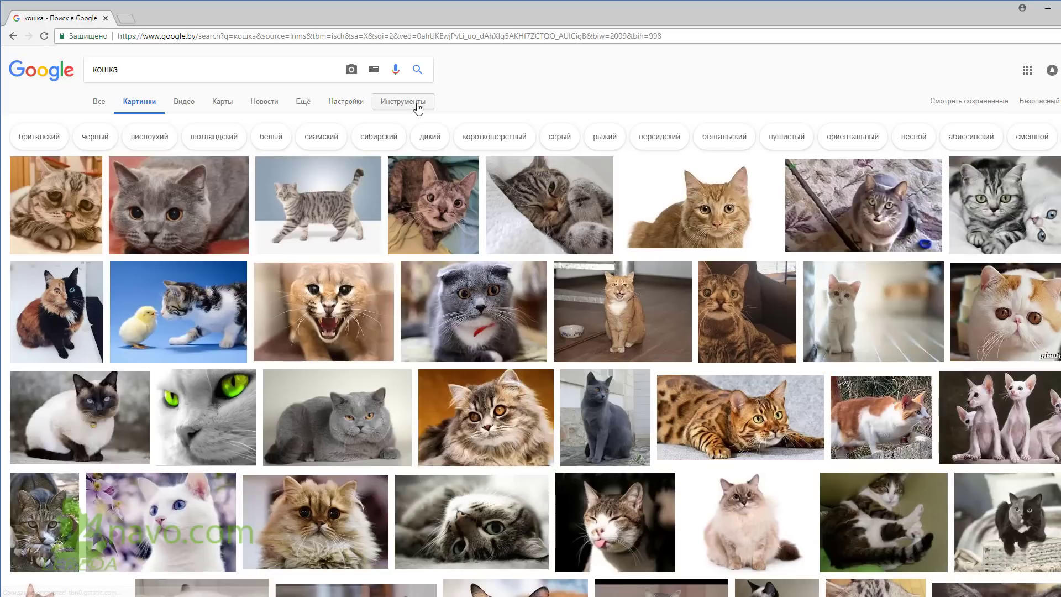
click(418, 107)
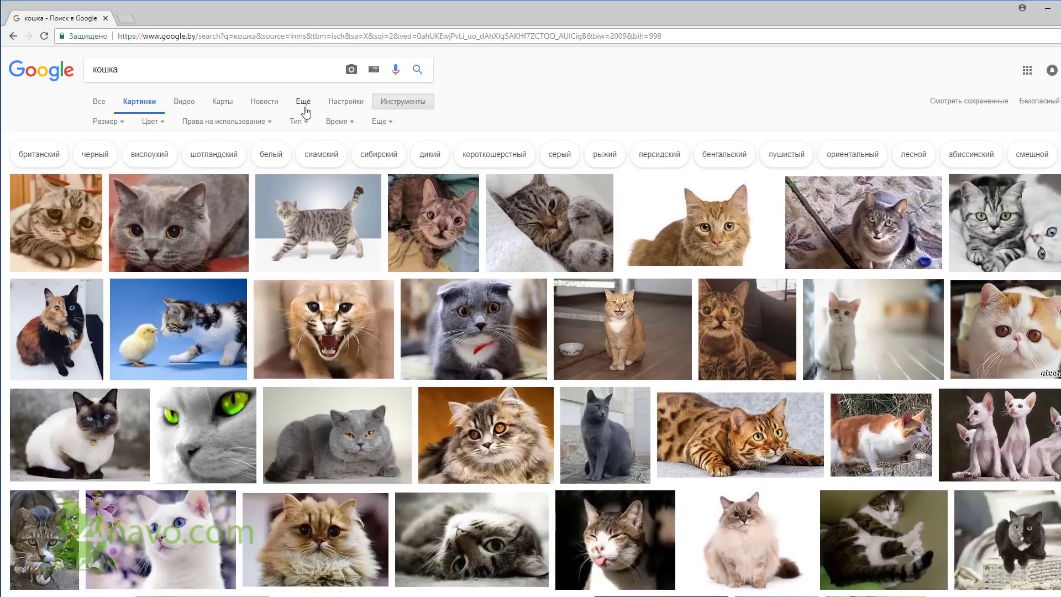
click(306, 122)
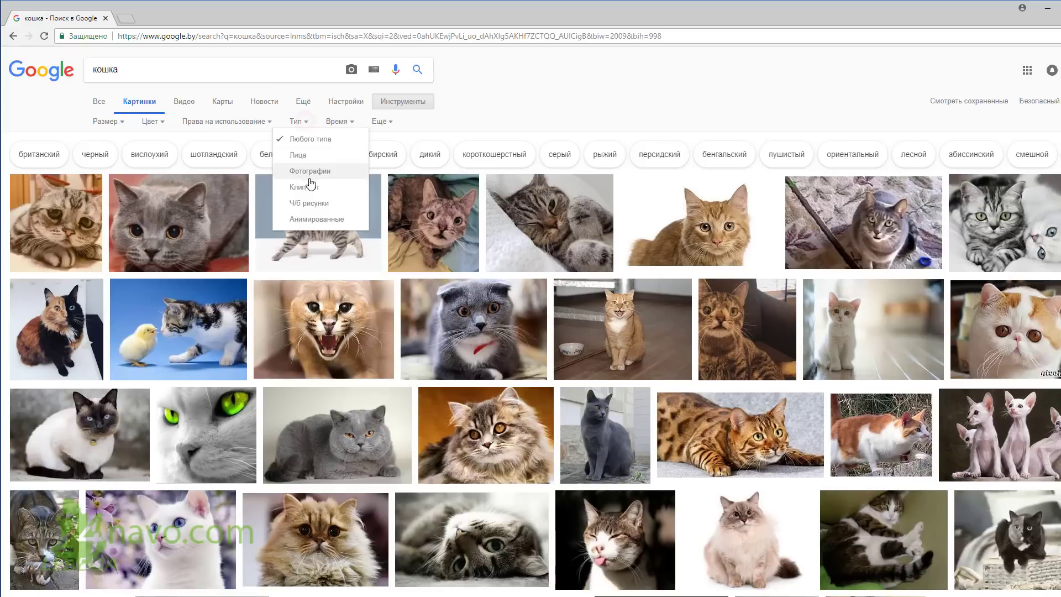
click(313, 209)
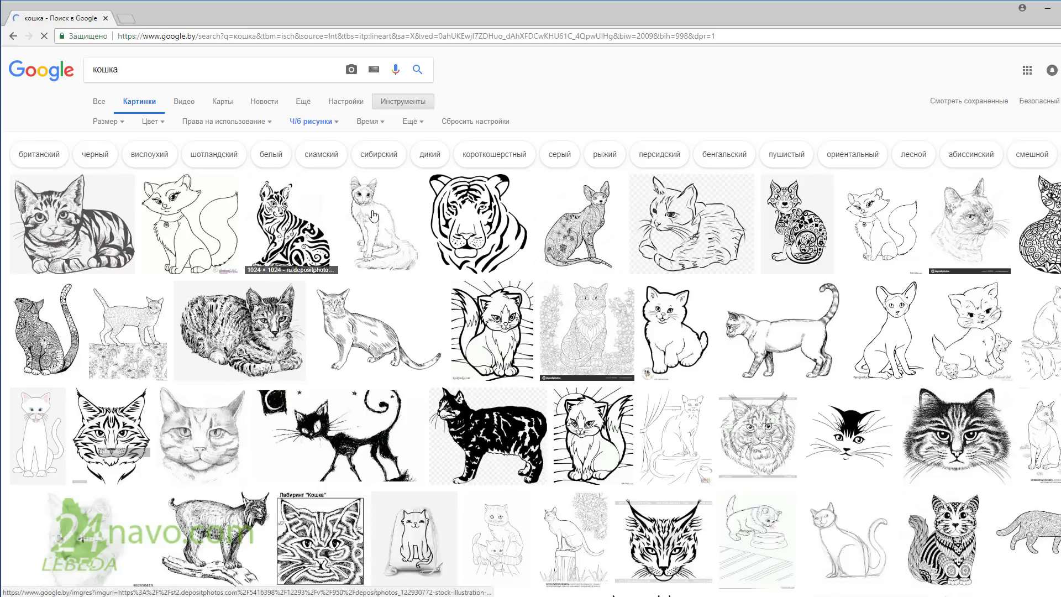
Browse the cat line drawings, preview the Maine Coon face and compare several of its similar images for a suitable one.
scroll(380, 212, down, 4)
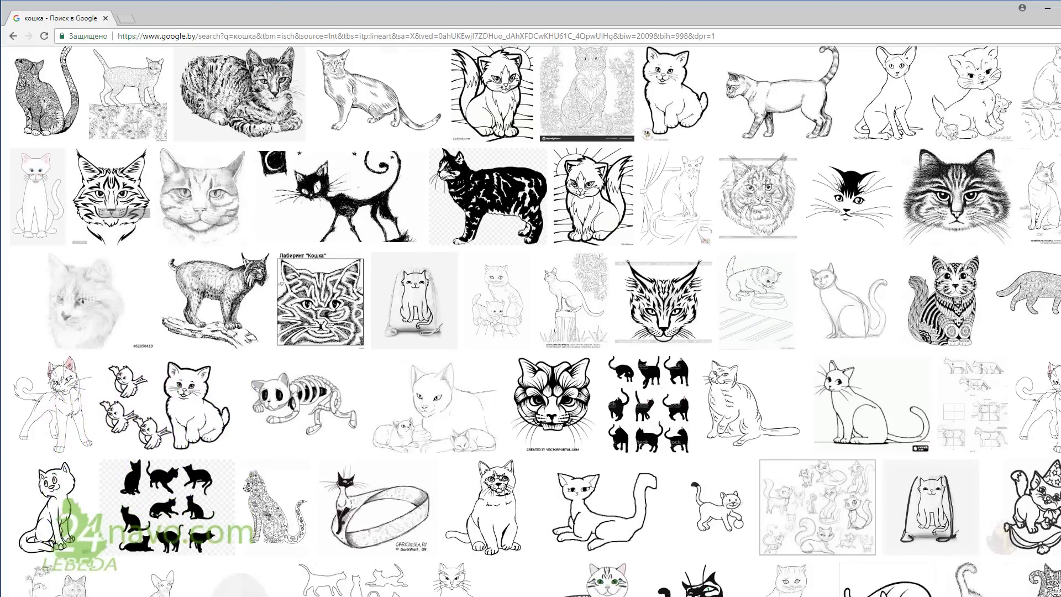
scroll(380, 211, up, 2)
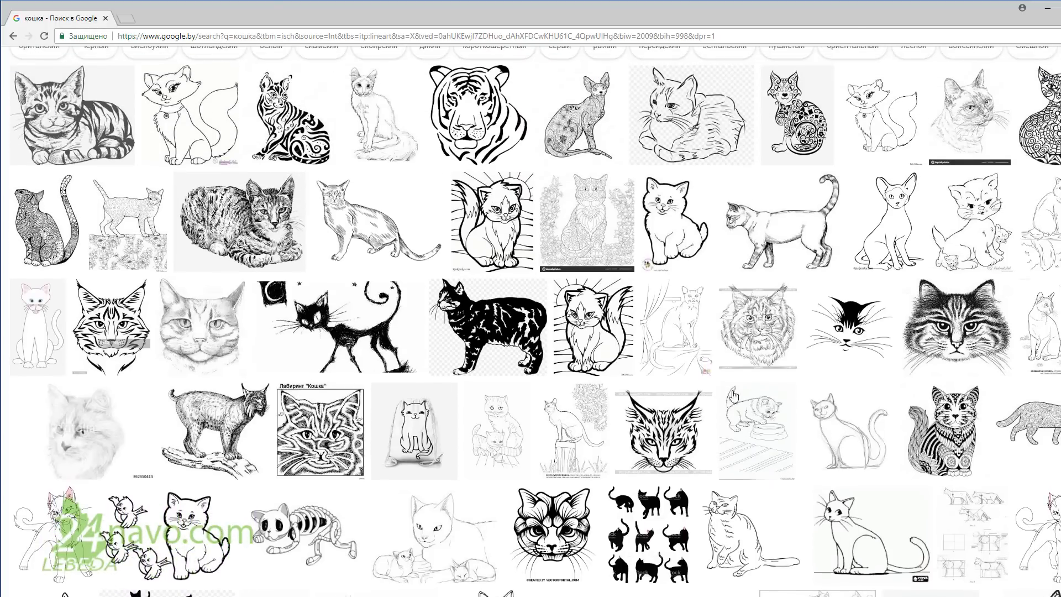
click(676, 421)
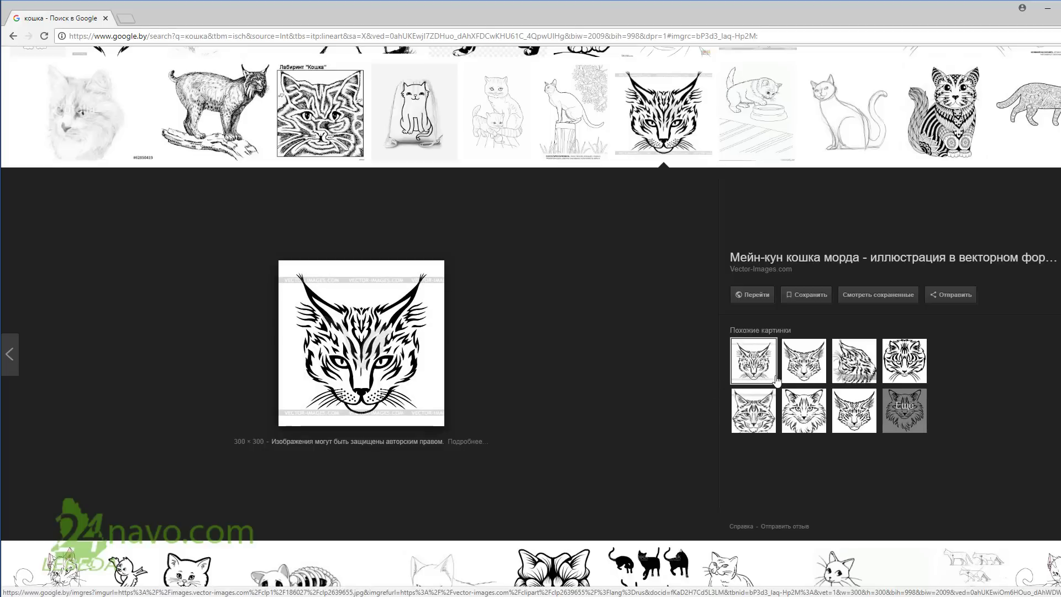
click(809, 413)
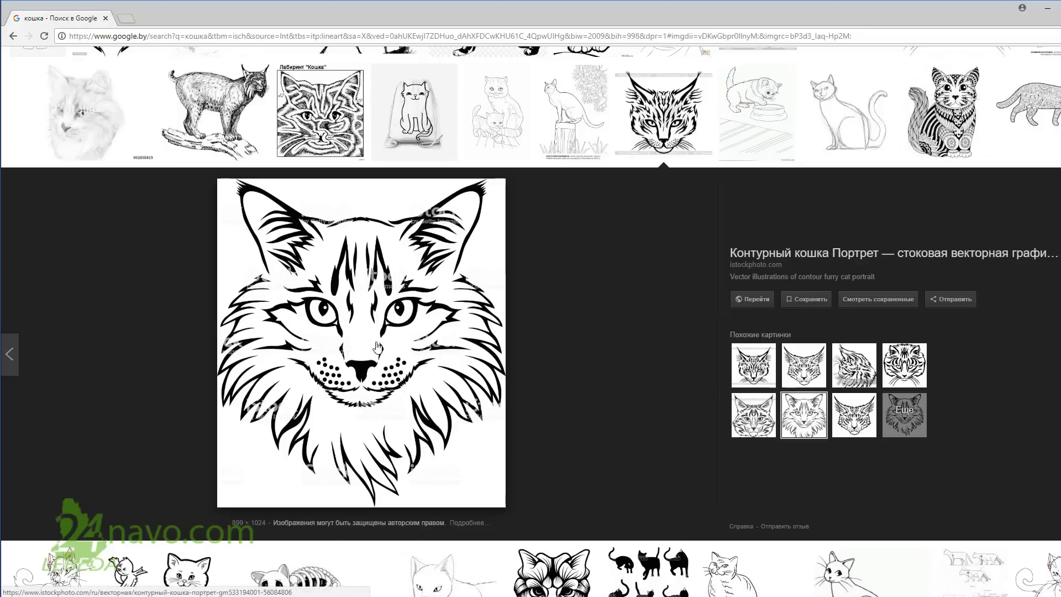
click(806, 368)
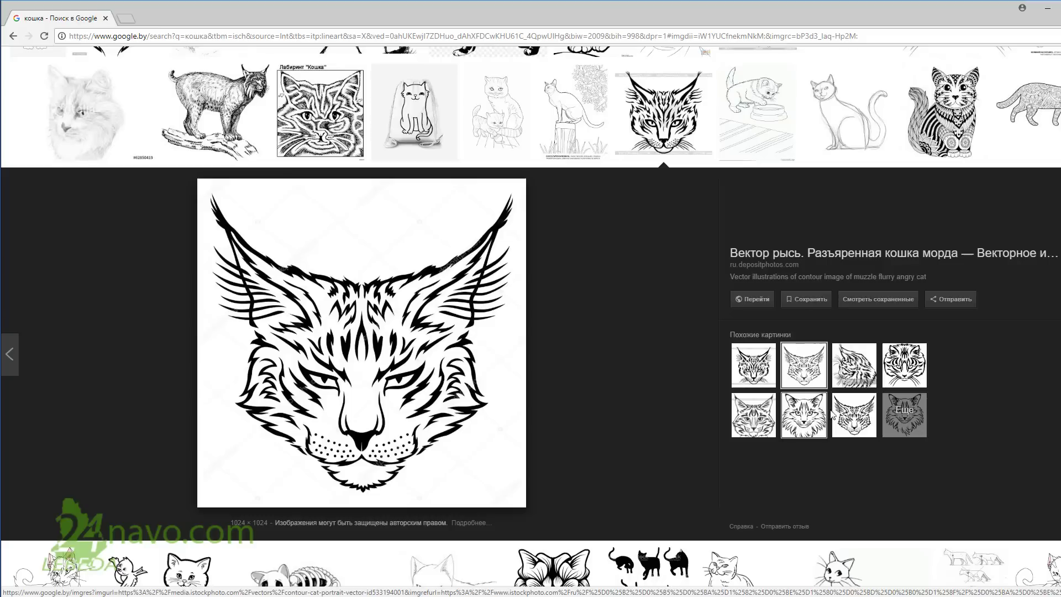
click(853, 419)
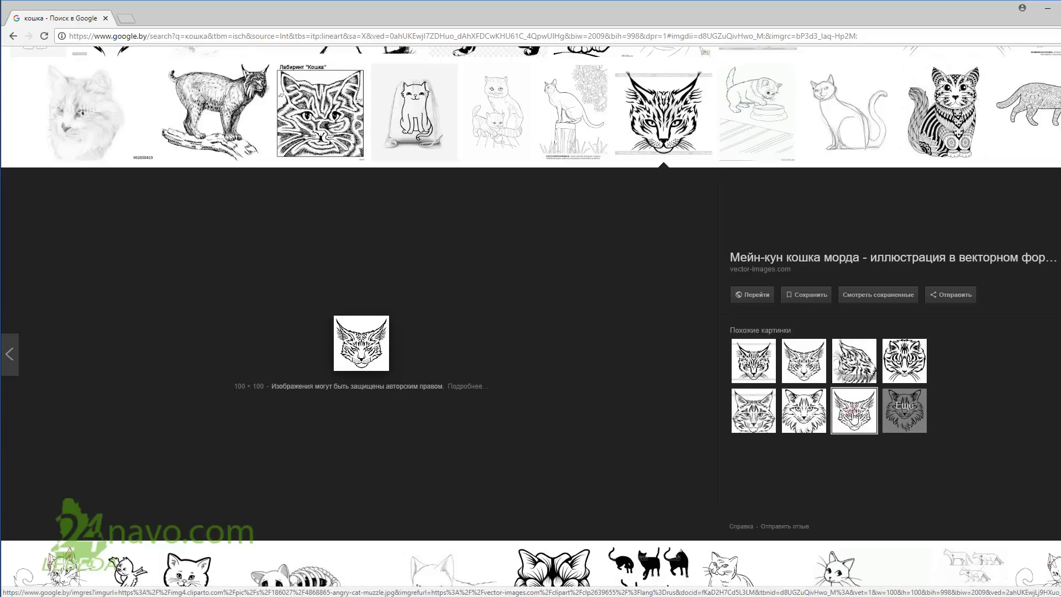
click(904, 366)
click(754, 417)
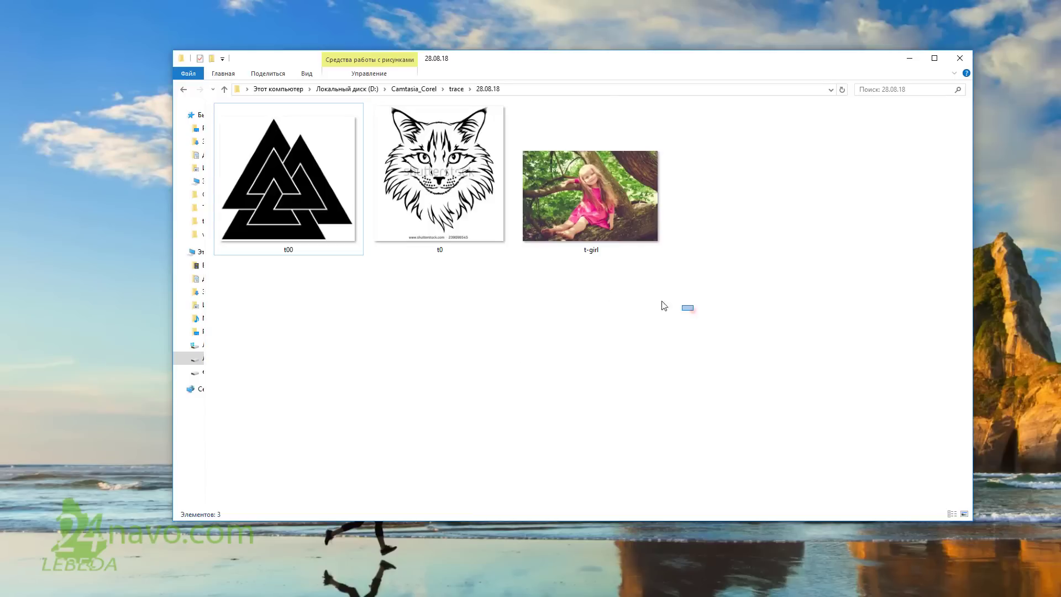
Switch to File Explorer and review the t00, t0 and t-girl images in the 28.08.18 folder.
drag(663, 306, 300, 184)
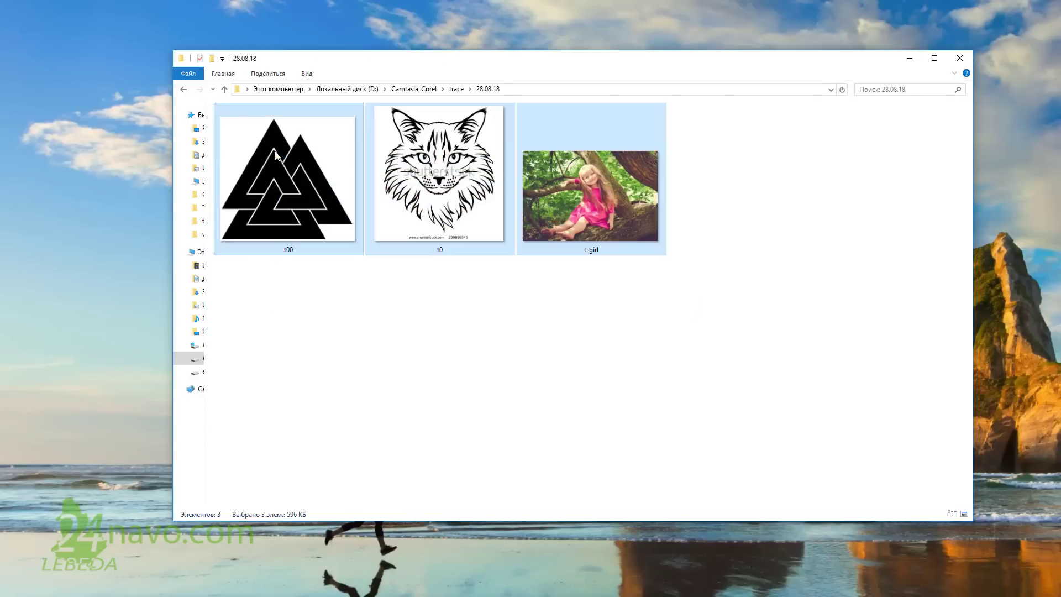
click(462, 308)
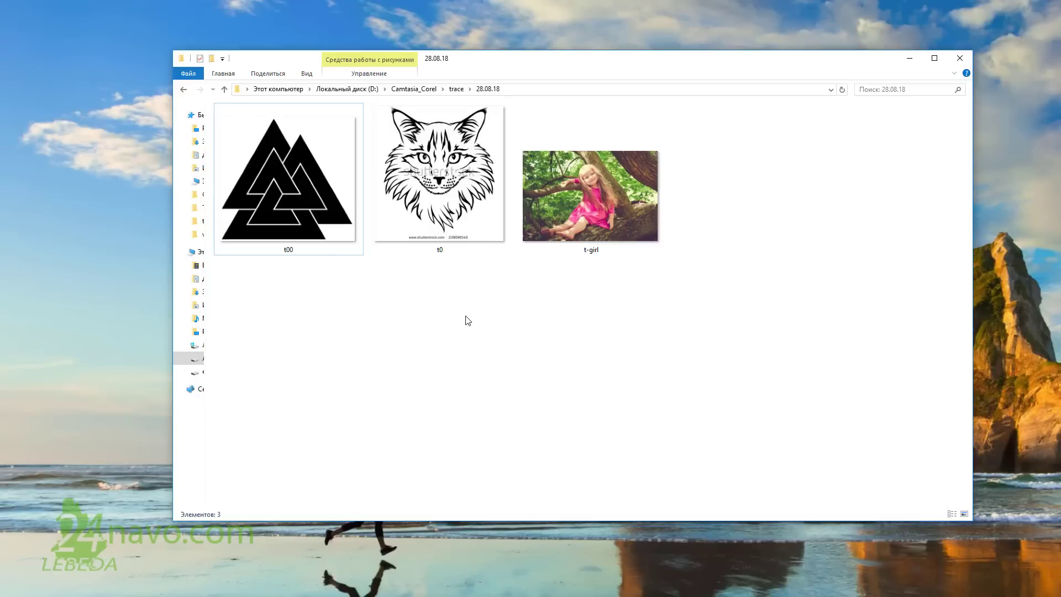
click(335, 232)
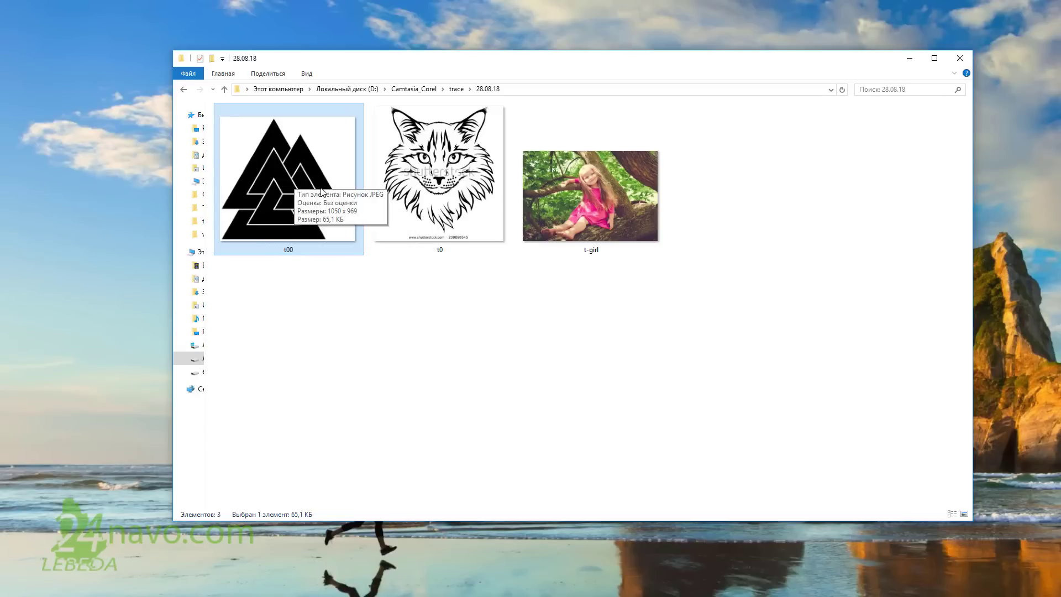
click(423, 198)
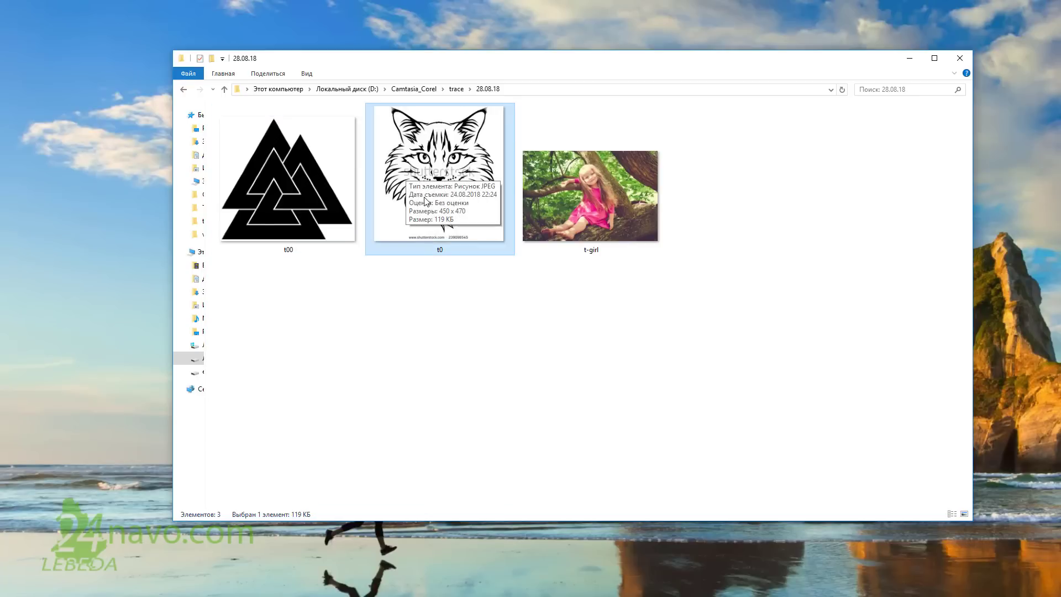
click(587, 196)
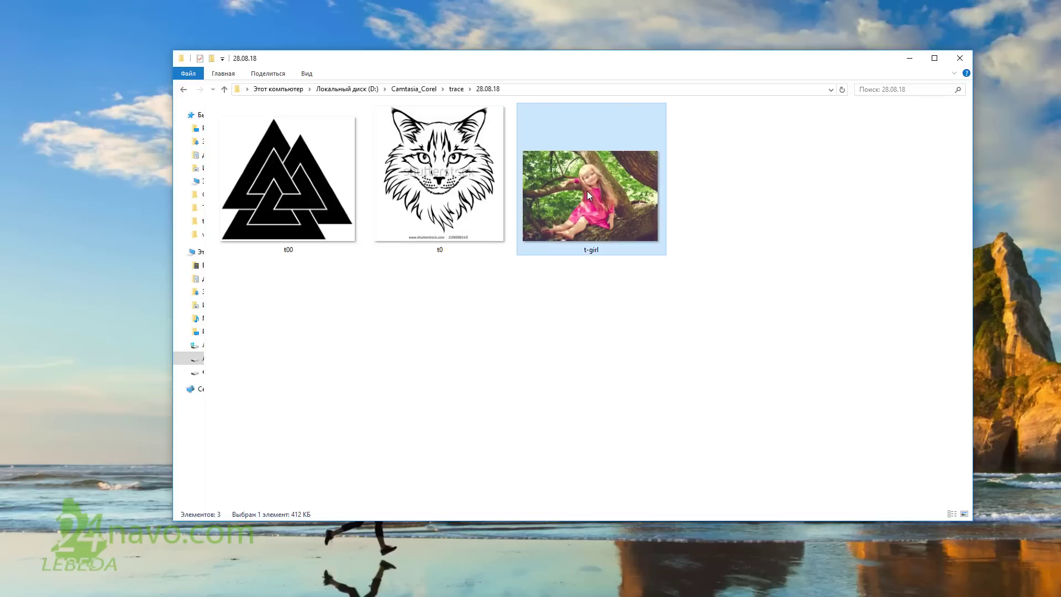
mouse_move(599, 205)
mouse_move(484, 214)
mouse_move(536, 247)
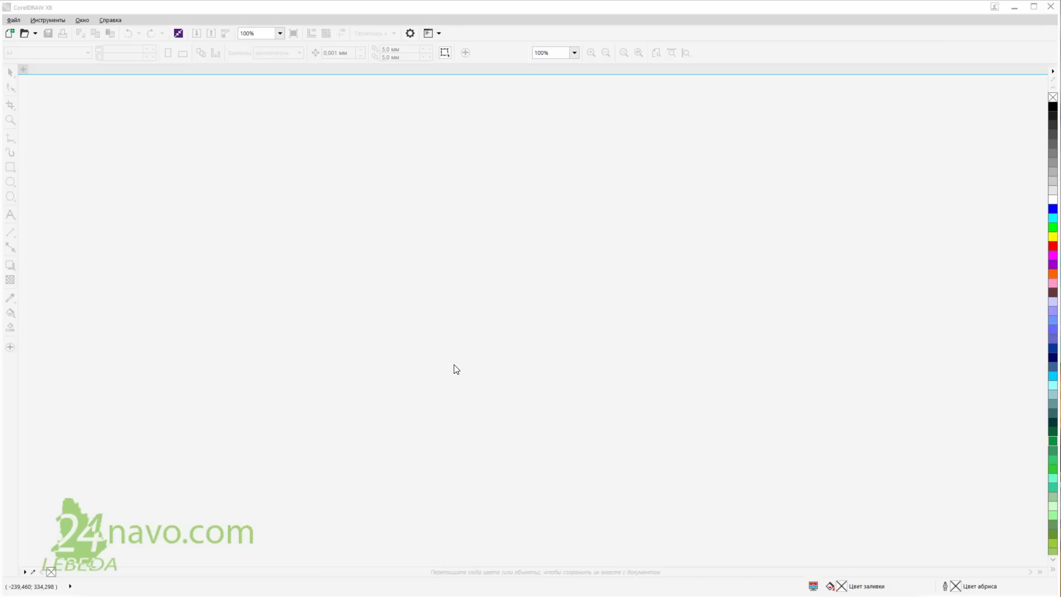
Switch to CorelDRAW and create a new portrait A4 document in millimetres with the RGB colour mode.
click(13, 20)
click(27, 33)
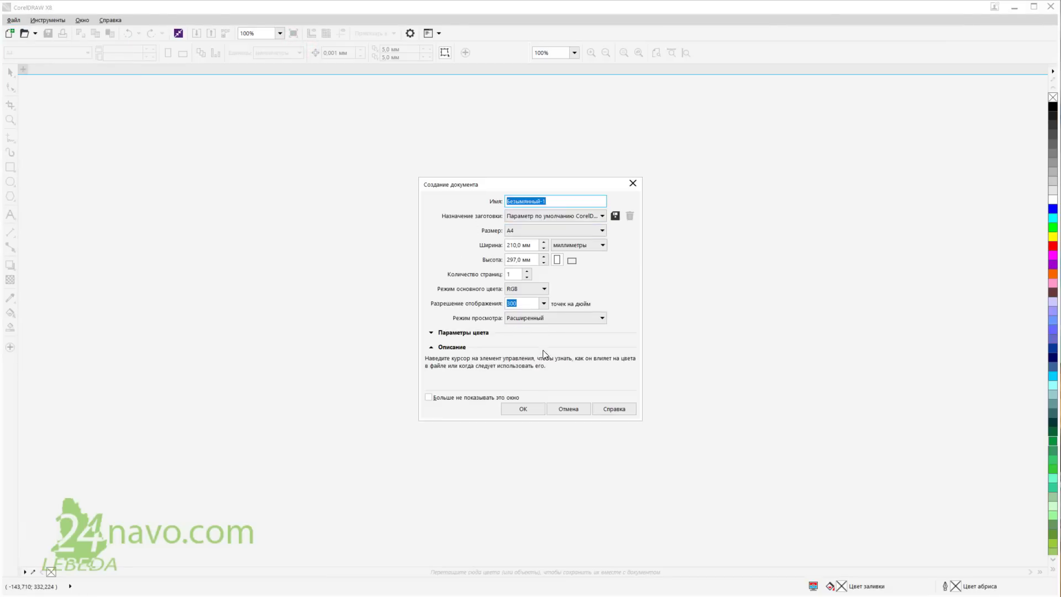
click(535, 411)
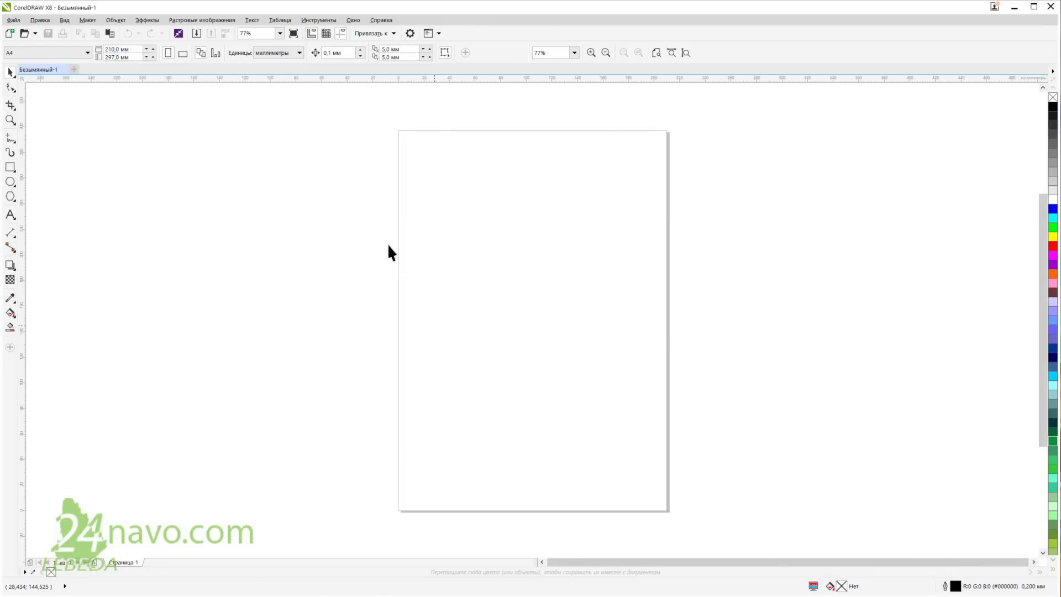
Save the new document as "trace" in the Camtasia_Corel trace folder.
click(13, 19)
click(334, 158)
key(ctrl+s)
text(trace)
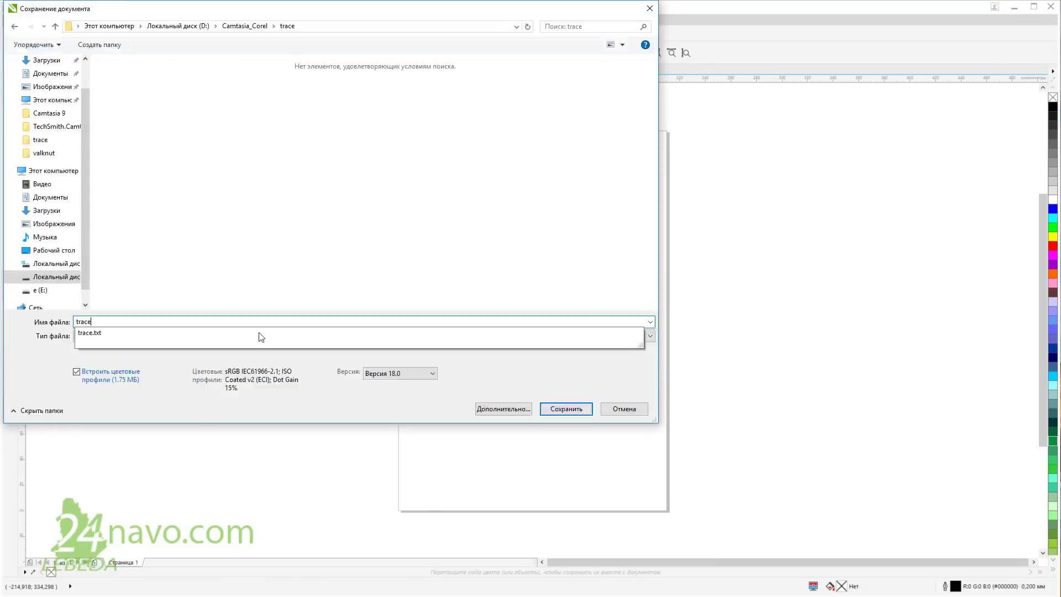
click(574, 409)
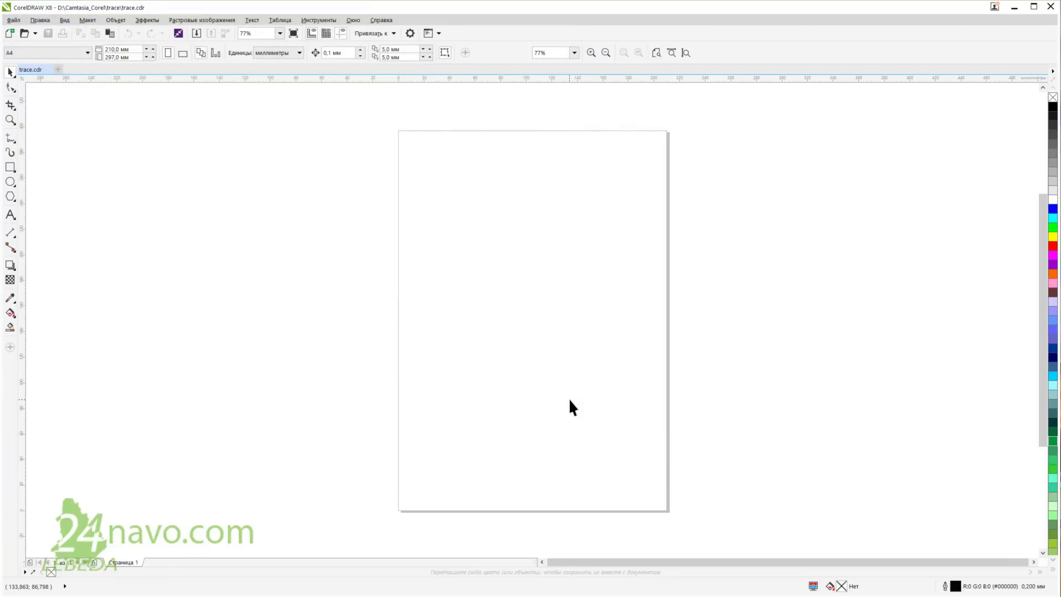
Bring the t00 triangle image from File Explorer into the document and centre it on the page.
key(alt+Tab)
drag(445, 272, 280, 279)
click(615, 258)
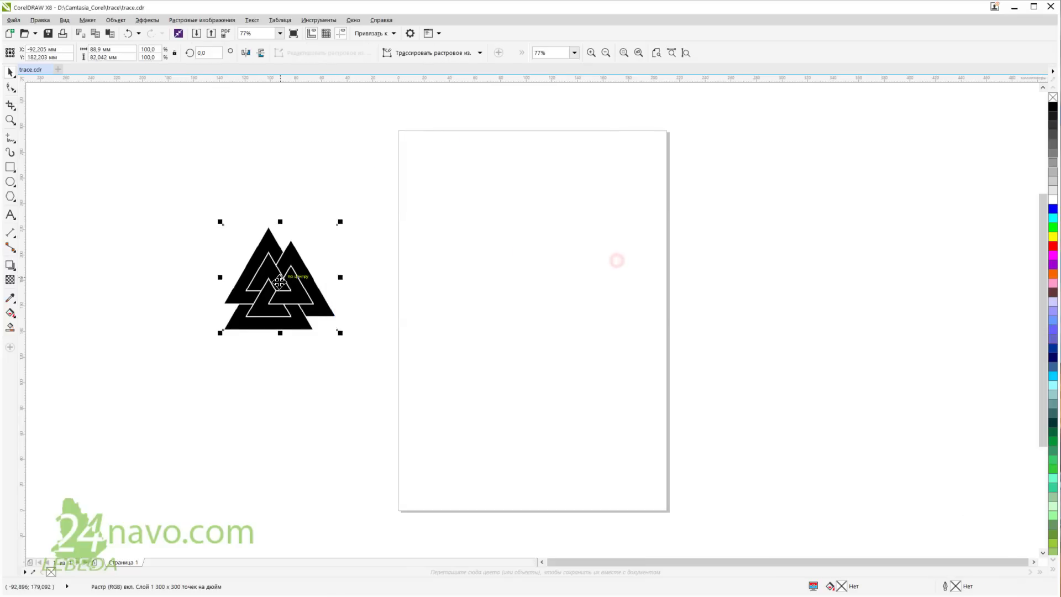
key(p)
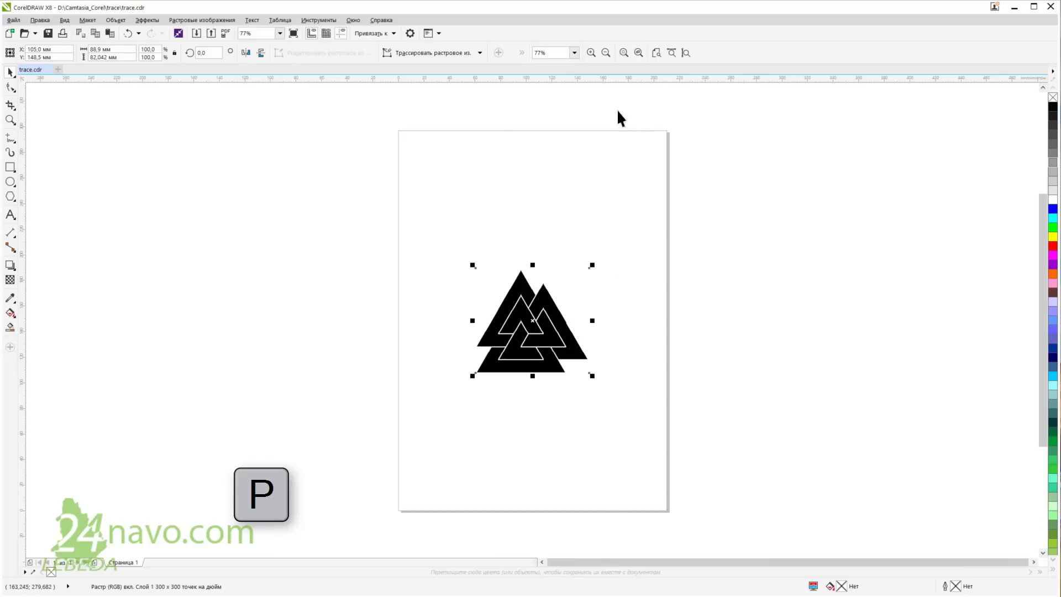
Examine the pixels along the white lines of the imported triangle bitmap up close.
scroll(558, 306, up, 10)
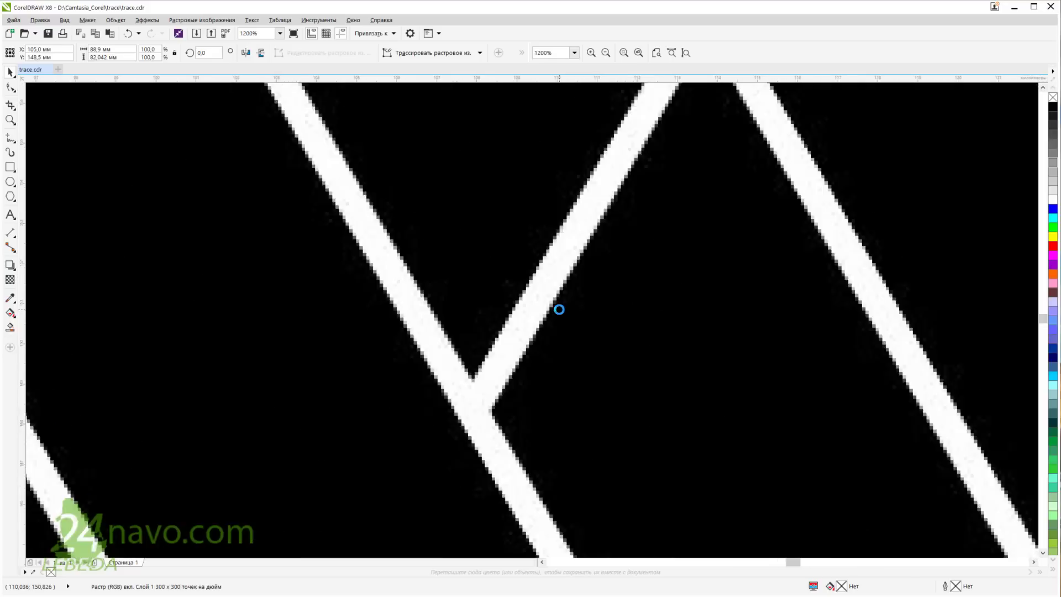
scroll(555, 310, up, 4)
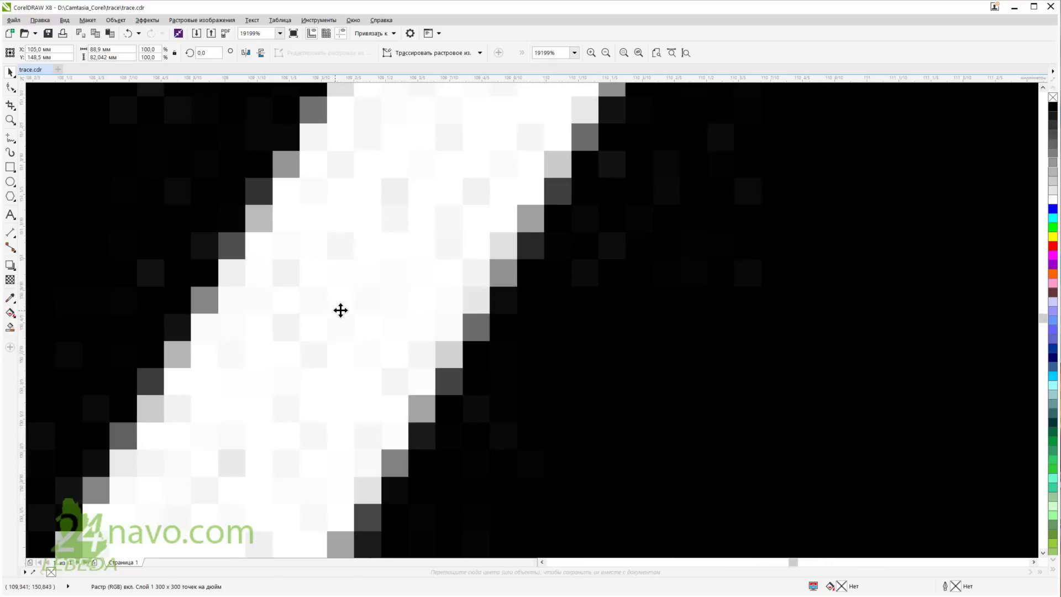
scroll(394, 298, down, 8)
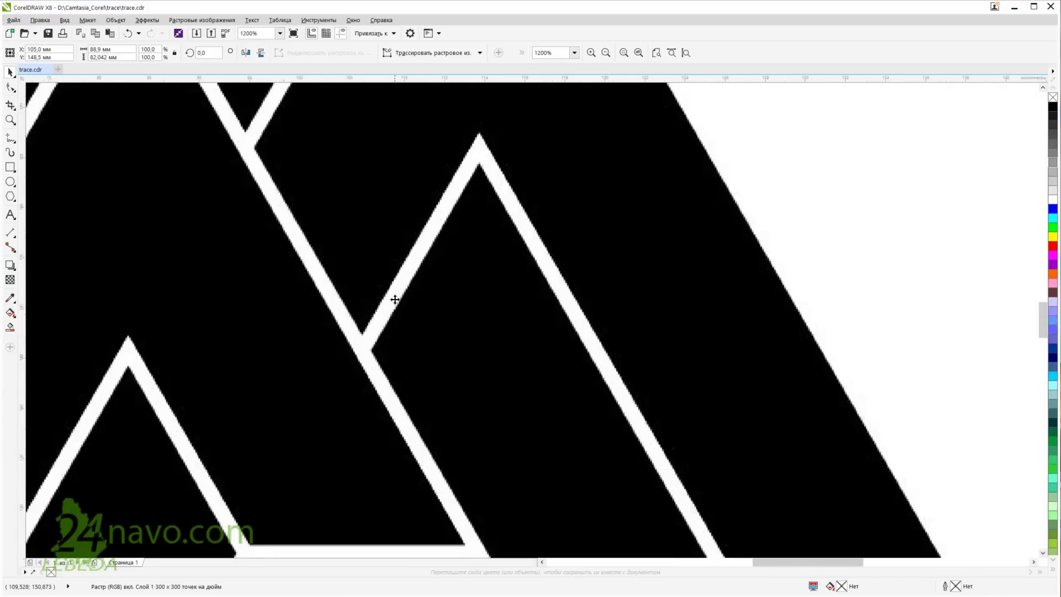
Compare the whole triangle bitmap with a close-up of its jagged white line edges.
scroll(395, 299, down, 2)
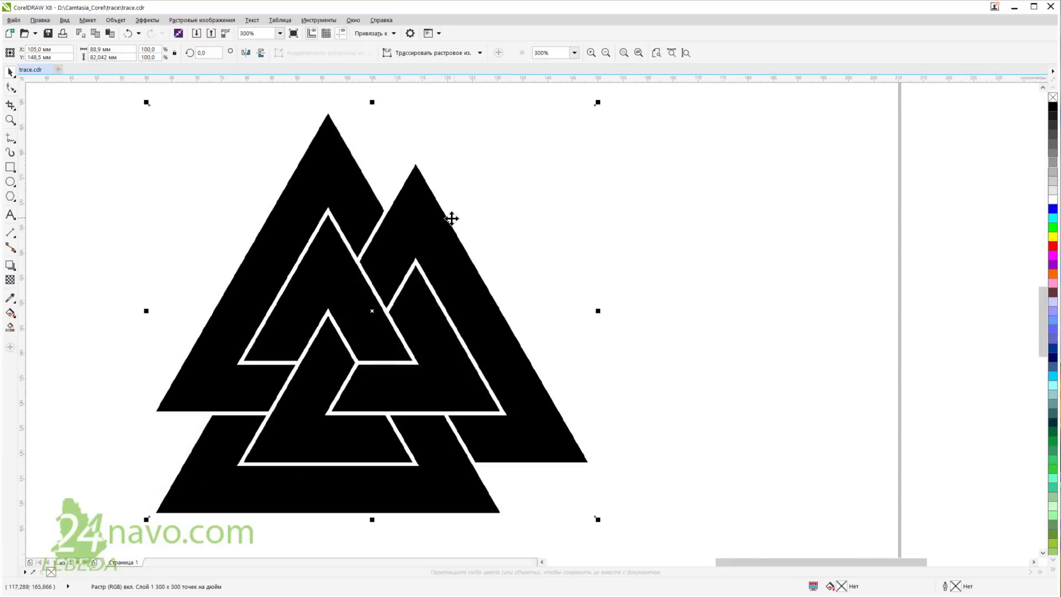
scroll(387, 294, up, 8)
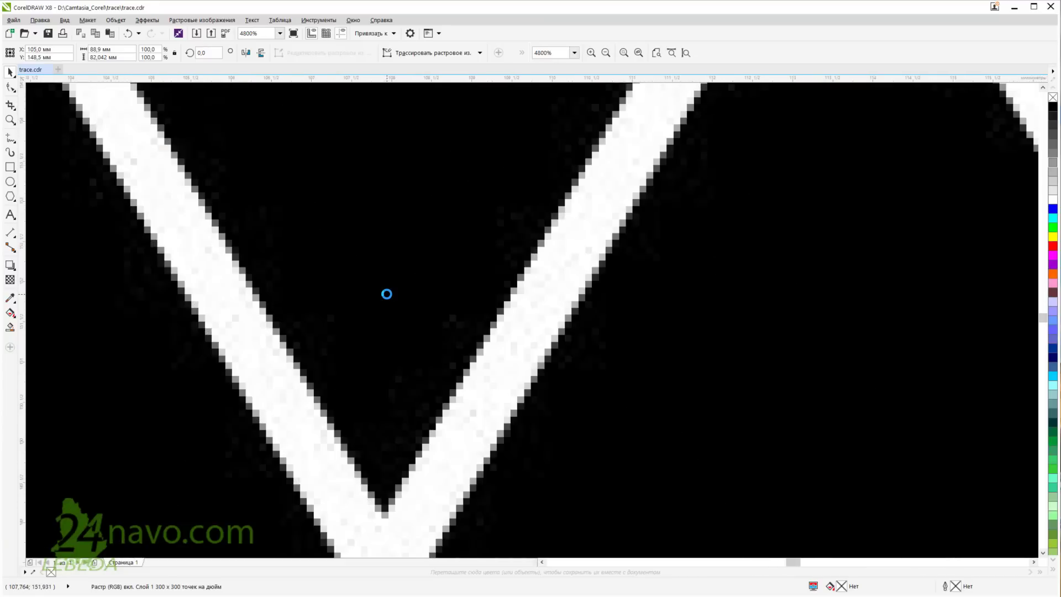
scroll(387, 294, down, 8)
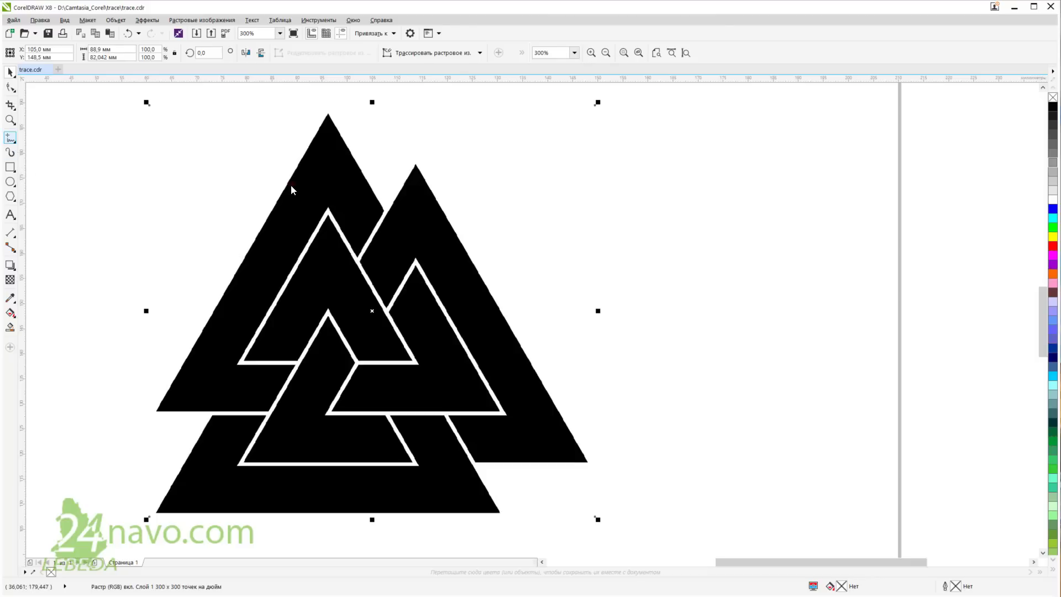
Draw a three-sided polygon about 21.5 by 16 mm beside the triangle bitmap and delete it.
click(10, 138)
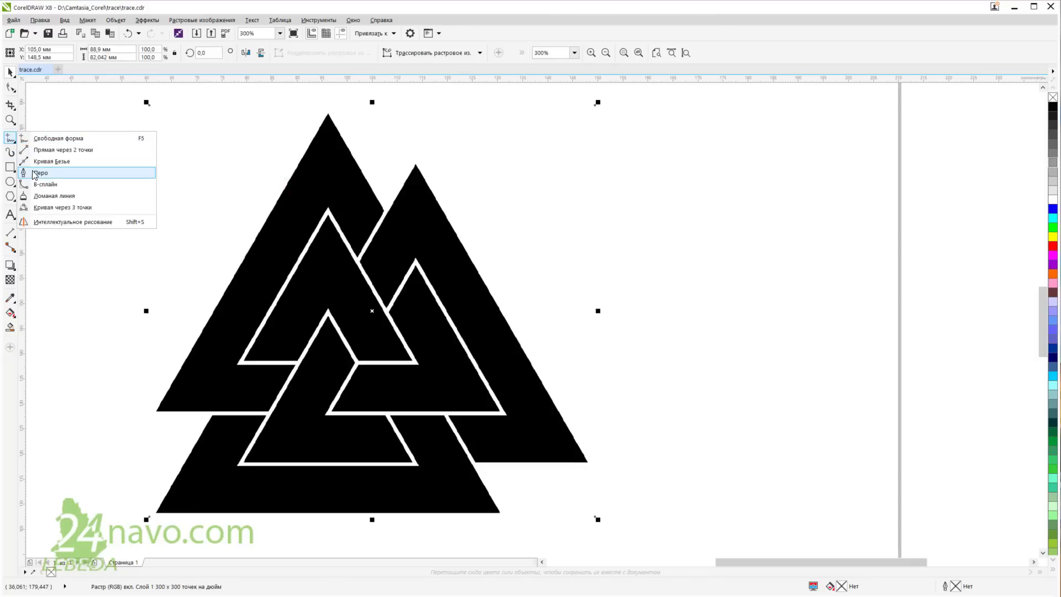
click(10, 166)
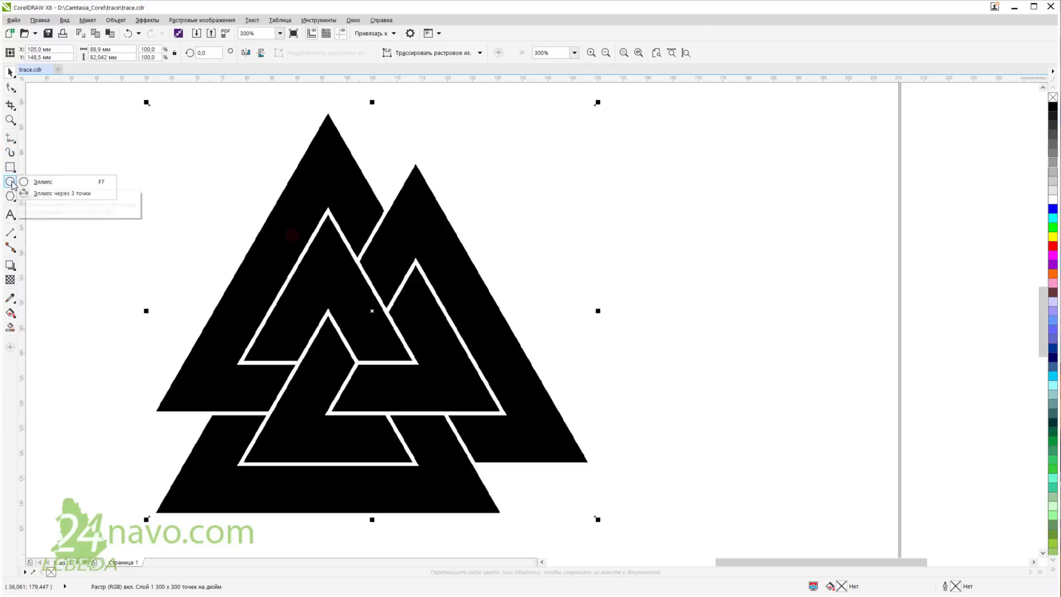
mouse_move(10, 196)
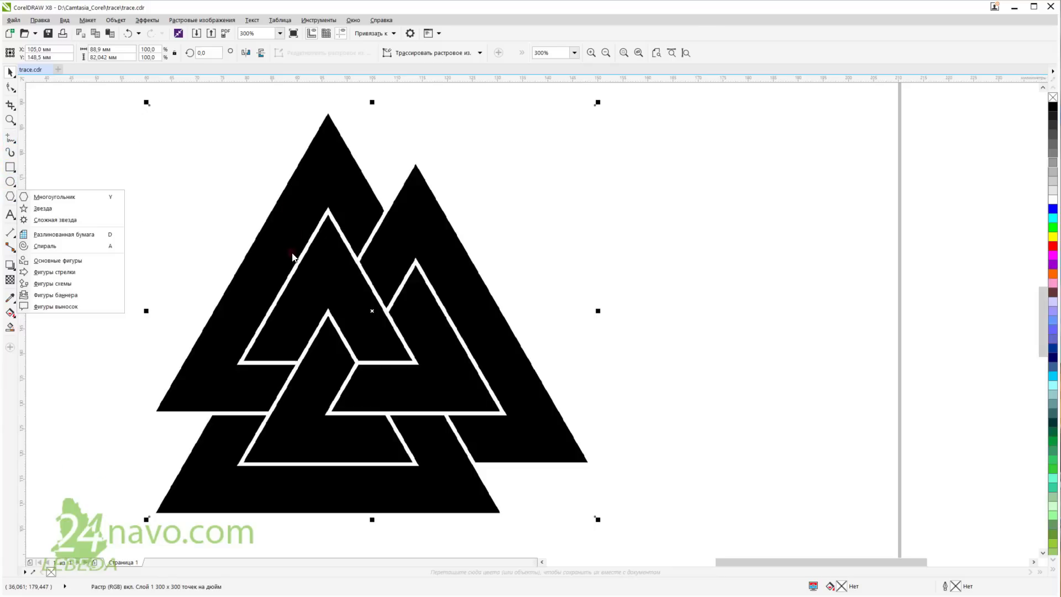
click(52, 200)
drag(90, 147, 204, 259)
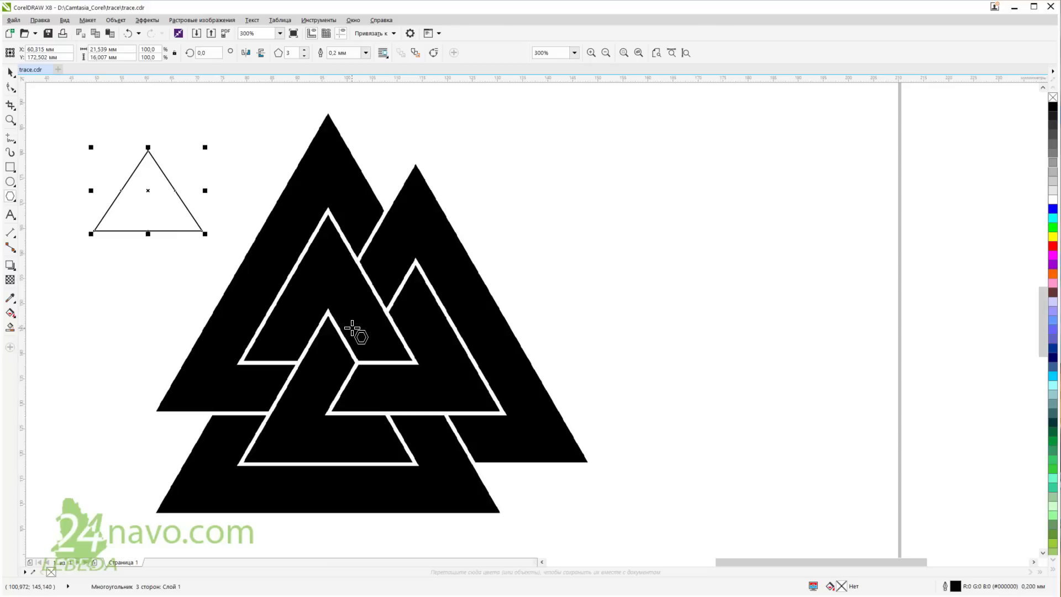
key(Delete)
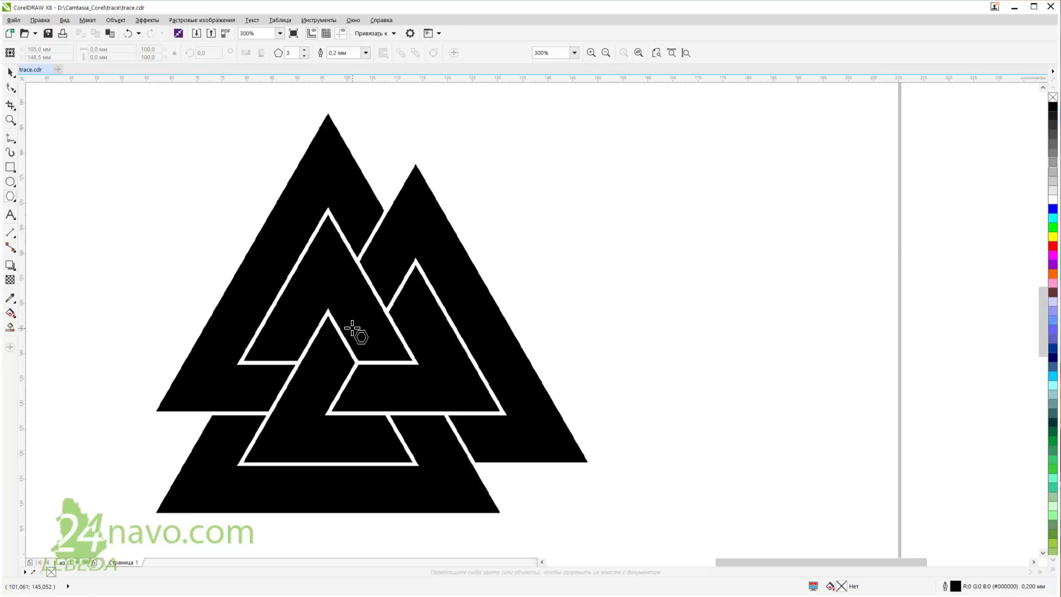
Reselect the triangle bitmap and display the Object Manager.
click(10, 71)
click(294, 100)
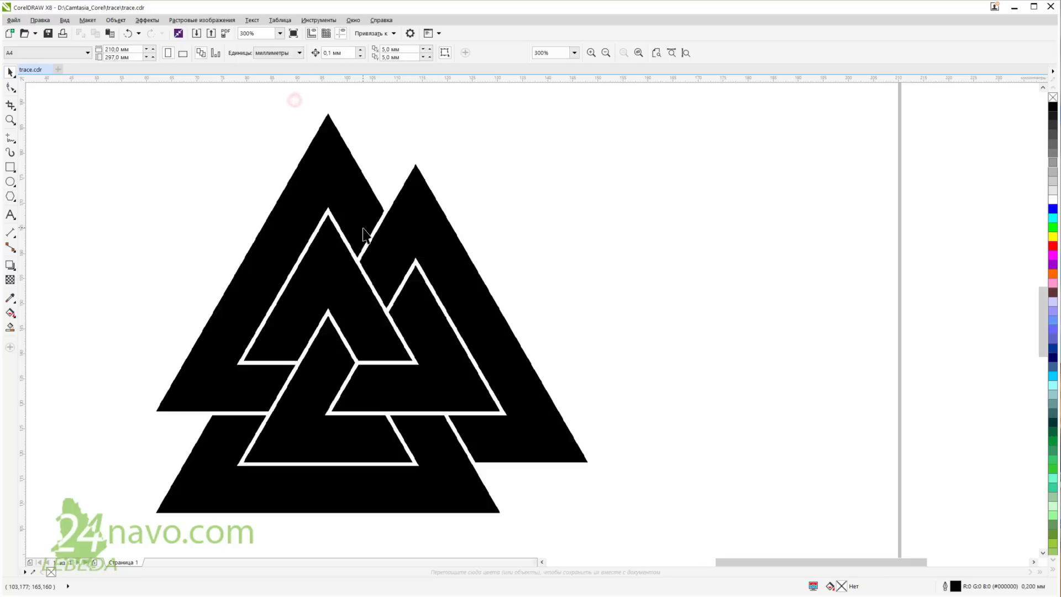
click(363, 235)
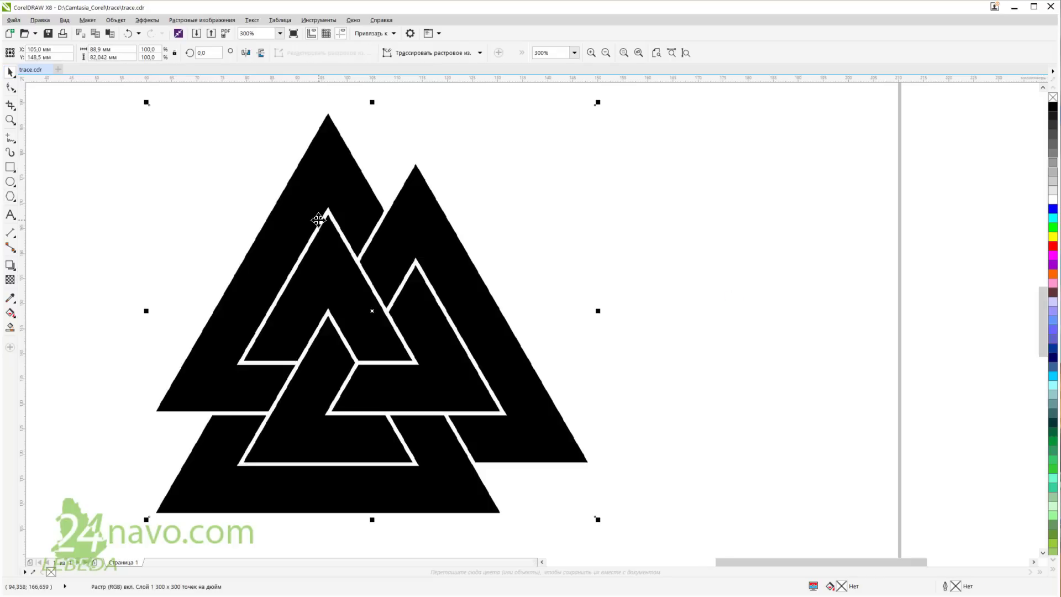
click(353, 19)
mouse_move(372, 157)
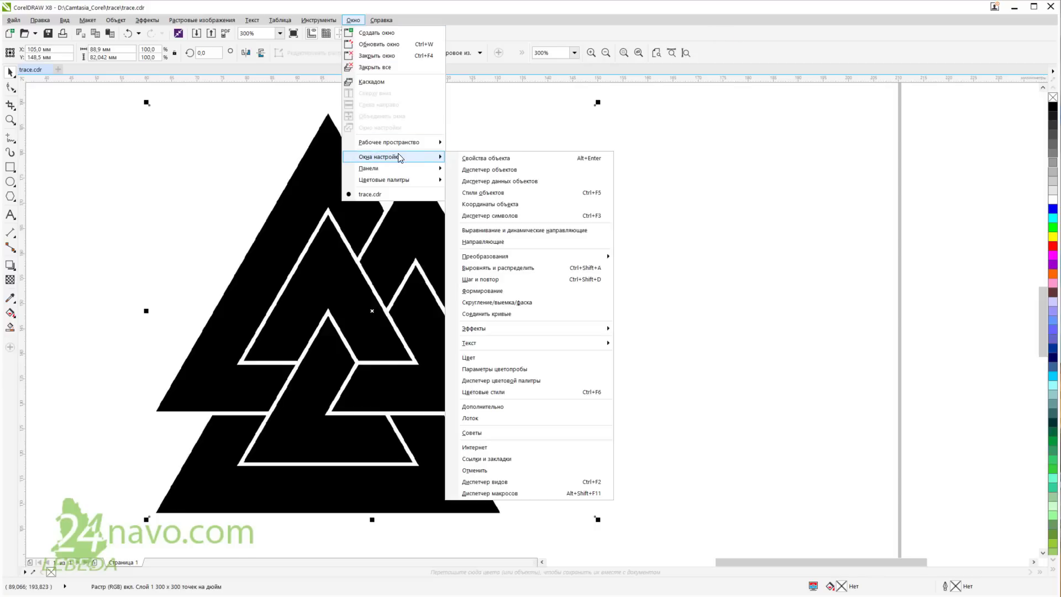
click(504, 169)
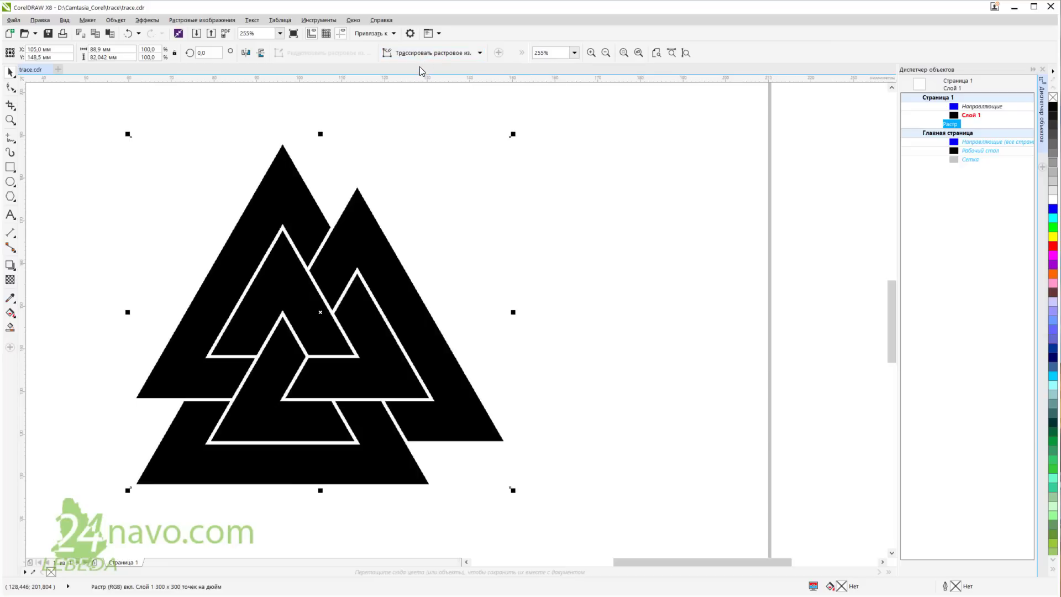
Convert the triangle bitmap into vector objects with Quick Trace, choosing to reduce the bitmap.
click(480, 53)
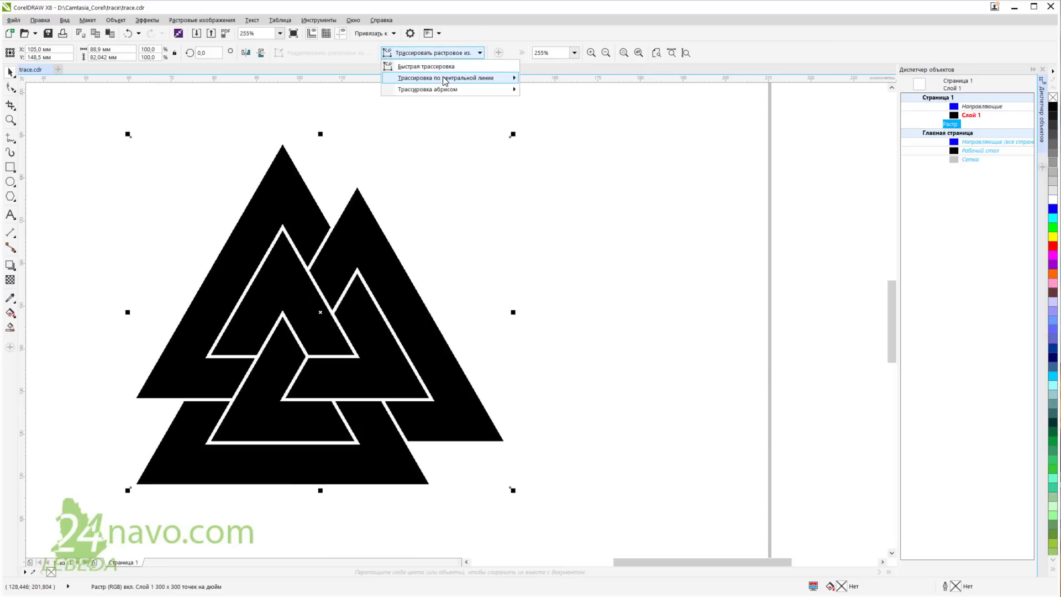
mouse_move(443, 90)
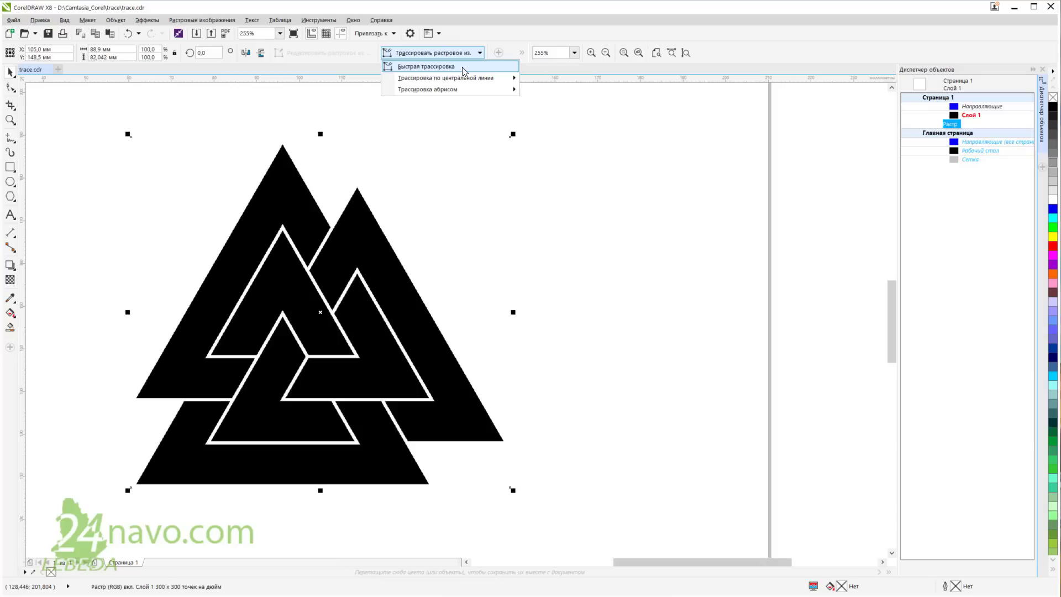
click(462, 68)
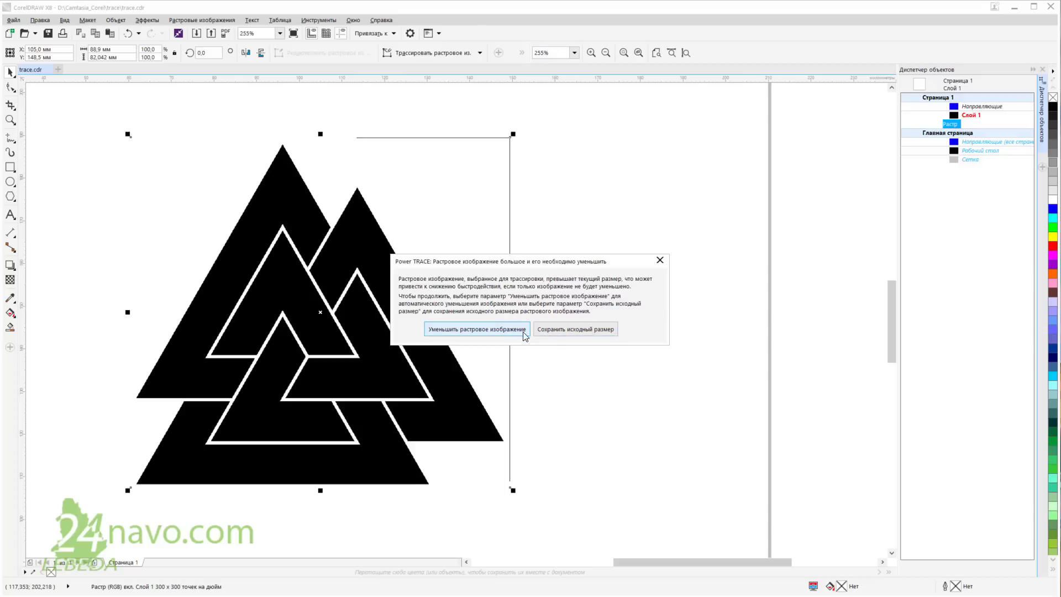
click(487, 332)
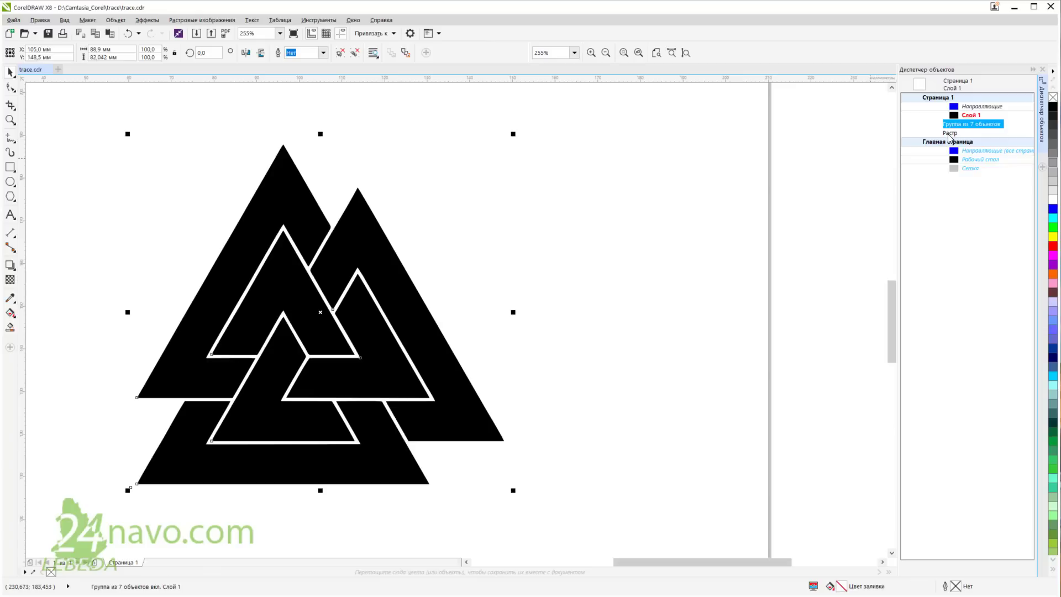
Select the traced group in the Object Manager and move it off the original bitmap, to its right.
click(948, 134)
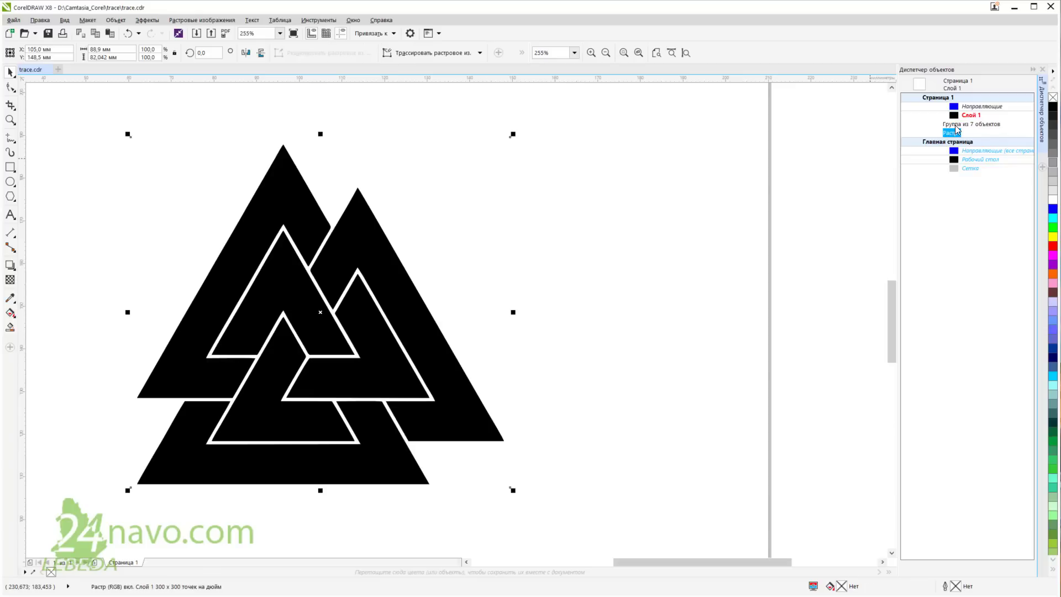
click(955, 125)
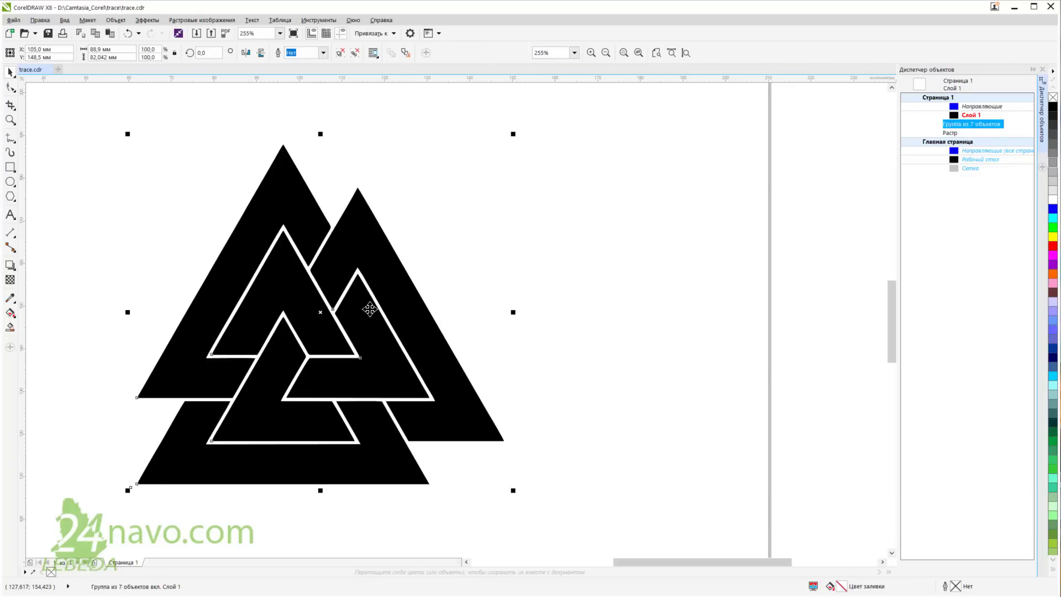
drag(365, 305, 740, 318)
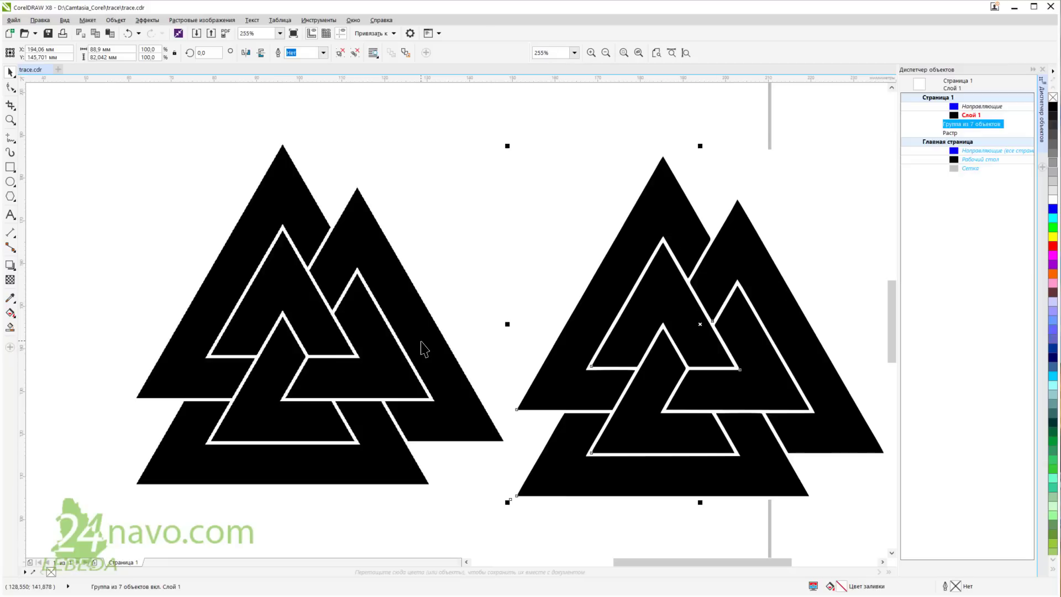
drag(573, 337, 478, 331)
Compare the bitmap's edges with the traced group's edges up close.
scroll(451, 341, up, 2)
scroll(452, 341, up, 4)
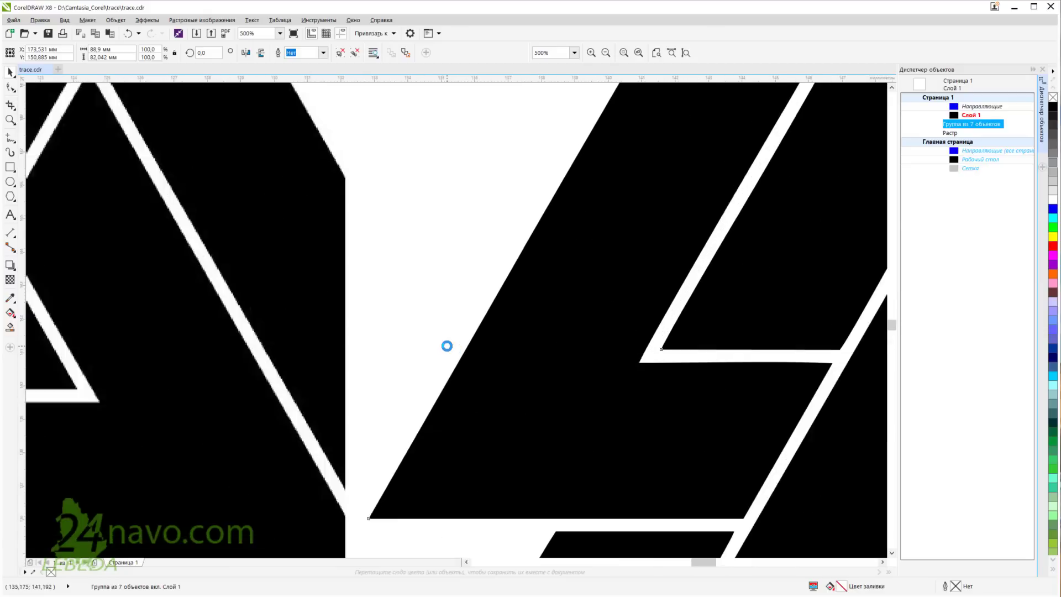
drag(355, 374, 433, 275)
scroll(433, 275, down, 2)
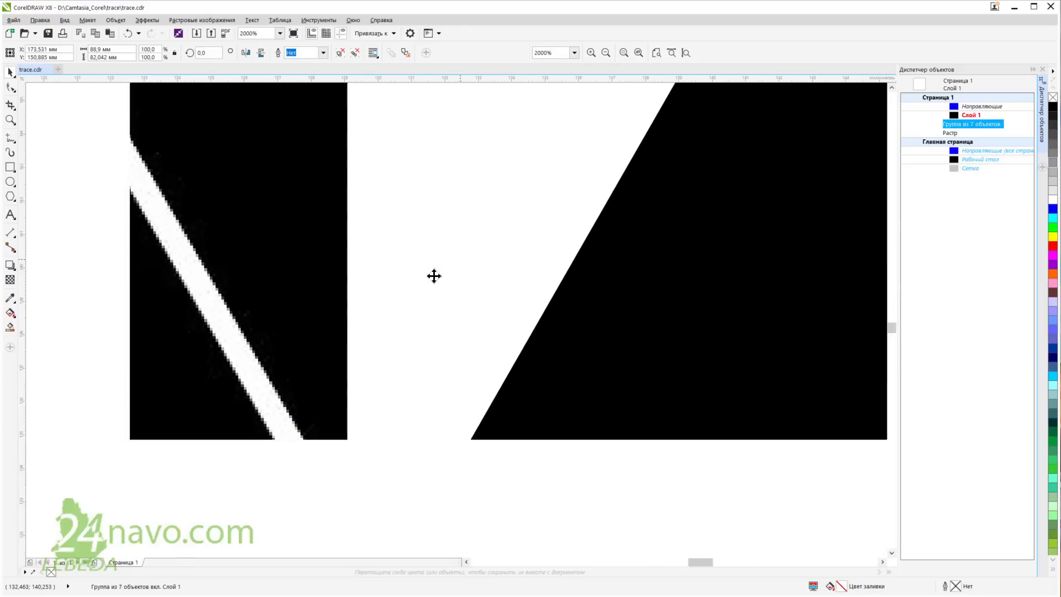
scroll(252, 345, up, 2)
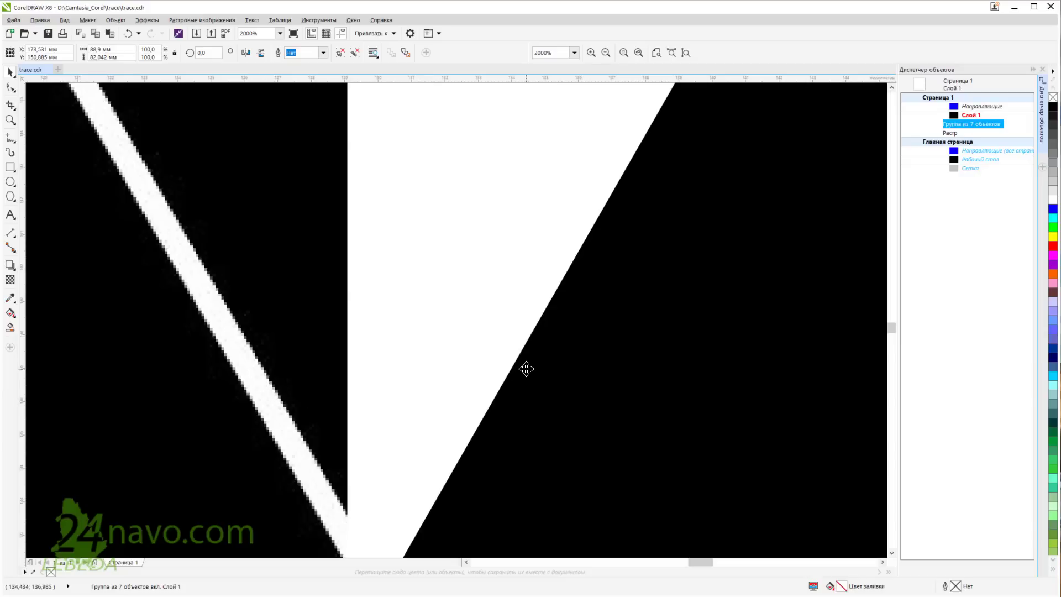
scroll(538, 375, down, 2)
scroll(538, 374, down, 6)
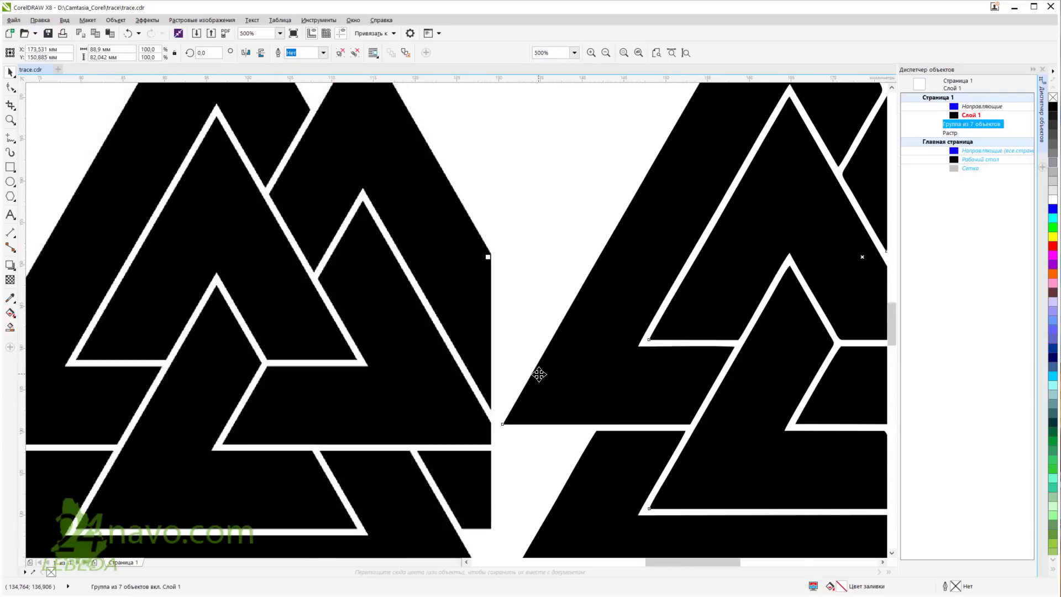
Space the traced group and the bitmap farther apart on the page and ungroup all of the traced objects.
drag(449, 367, 206, 359)
drag(390, 349, 568, 353)
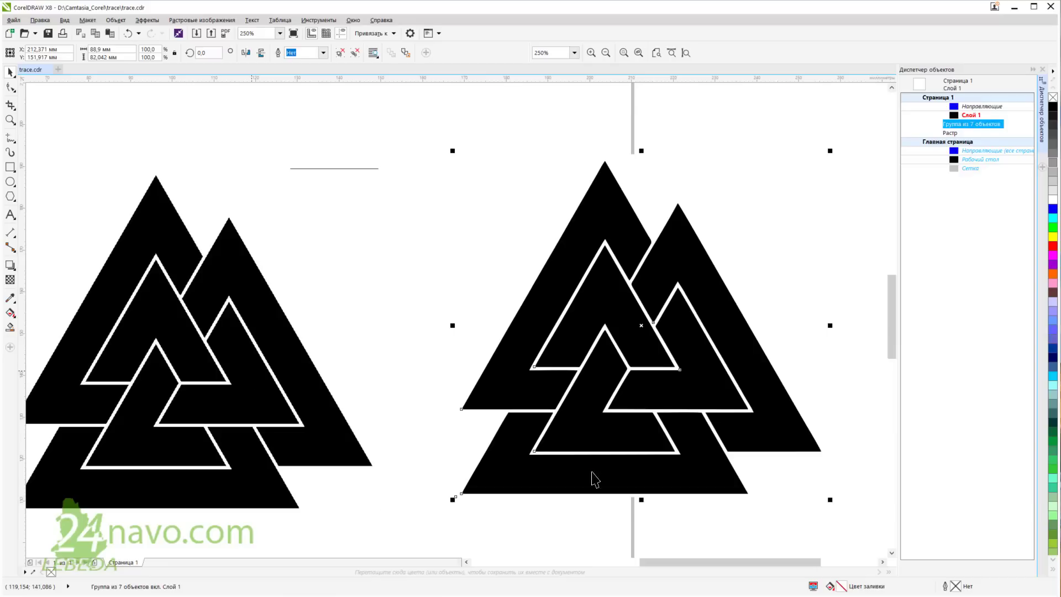
drag(249, 383, 259, 364)
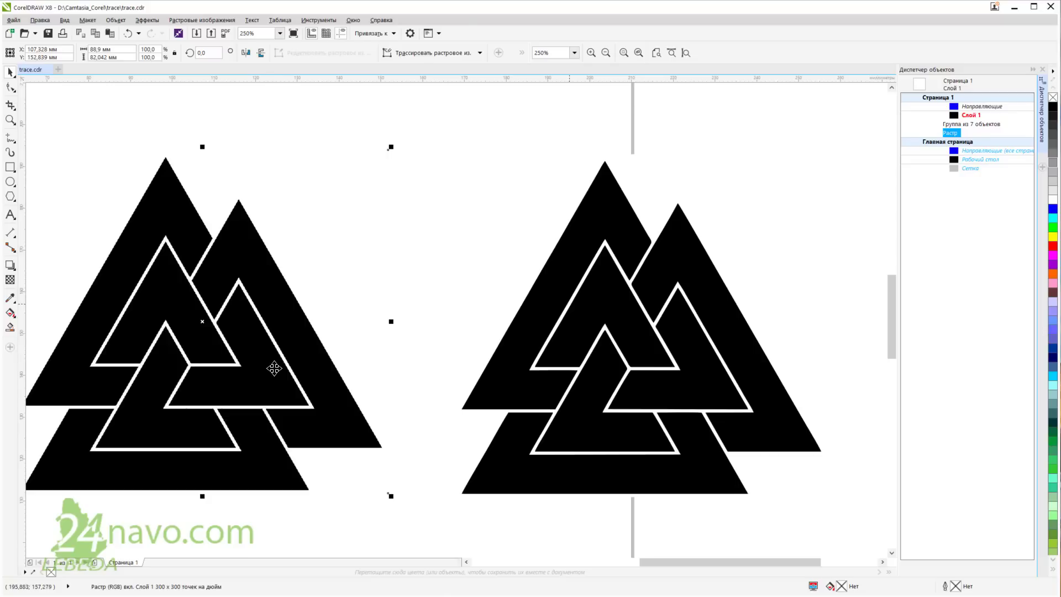
key(Tab)
drag(676, 292, 708, 258)
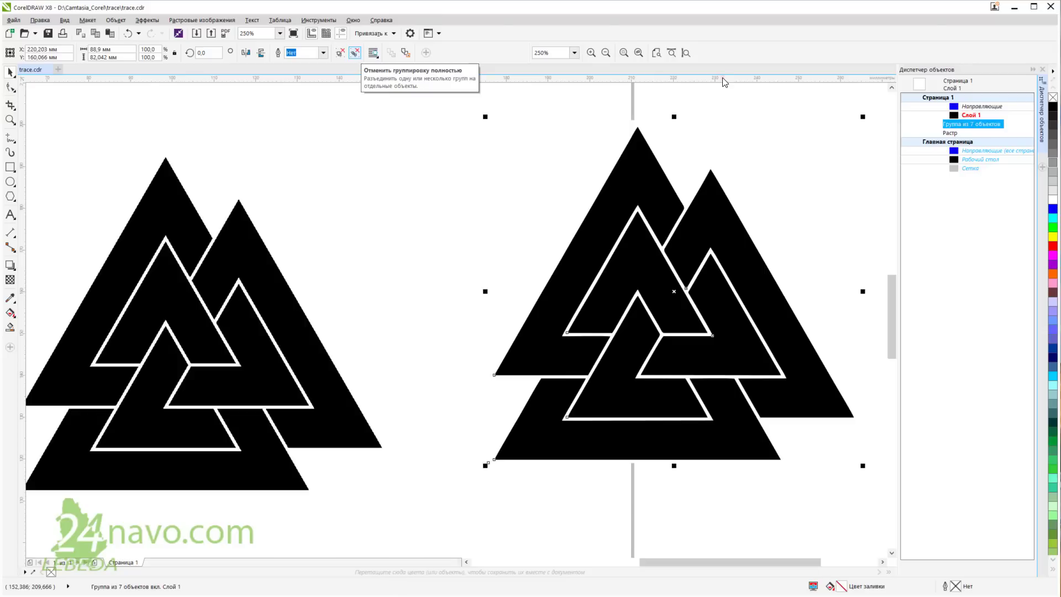
click(354, 53)
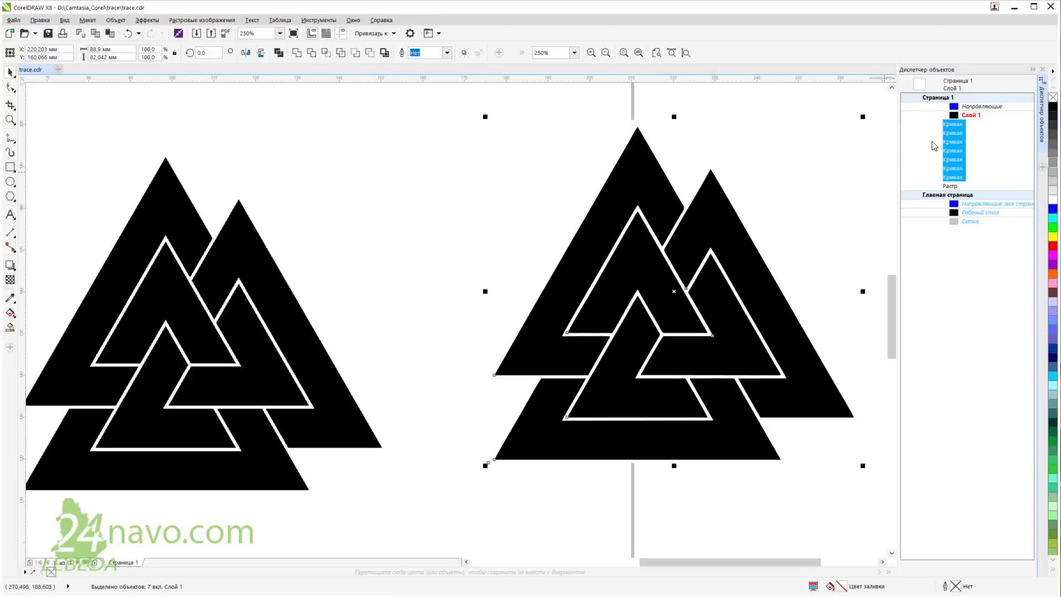
Move the individual curves of the traced triangles apart from one another.
drag(639, 235, 463, 214)
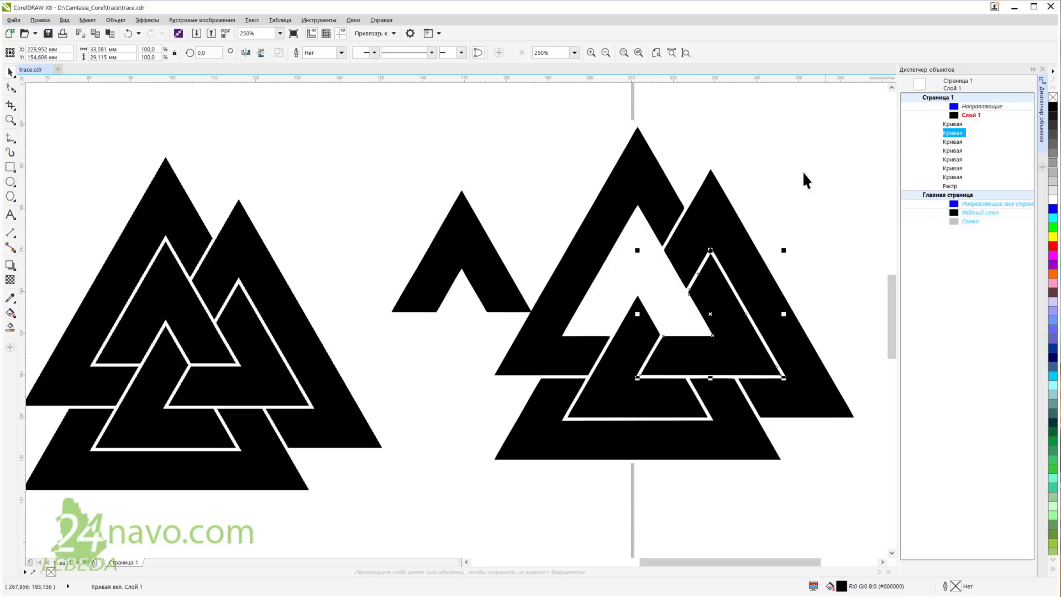
drag(718, 241, 802, 182)
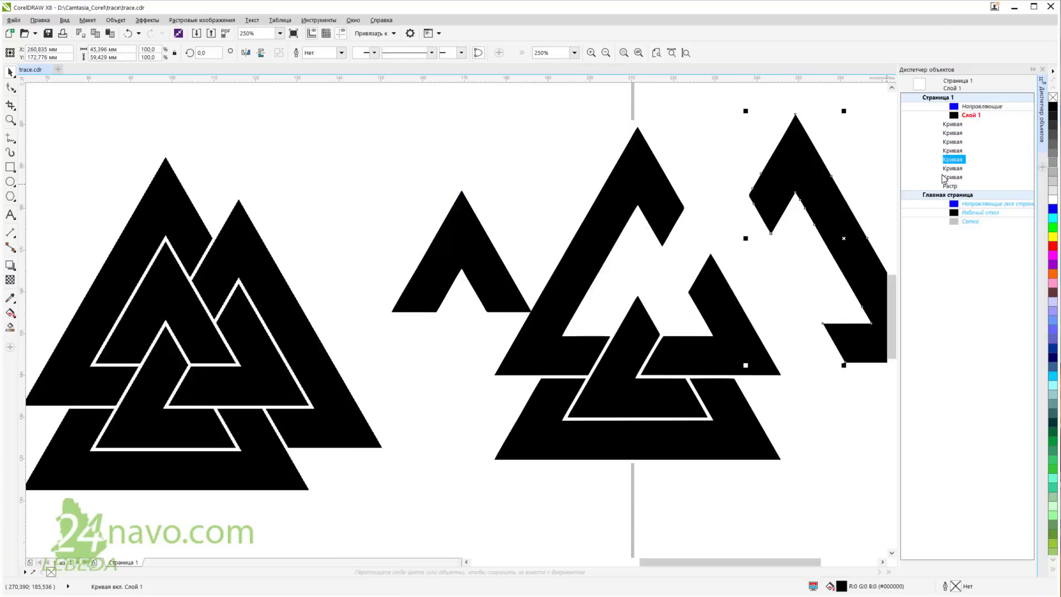
click(957, 168)
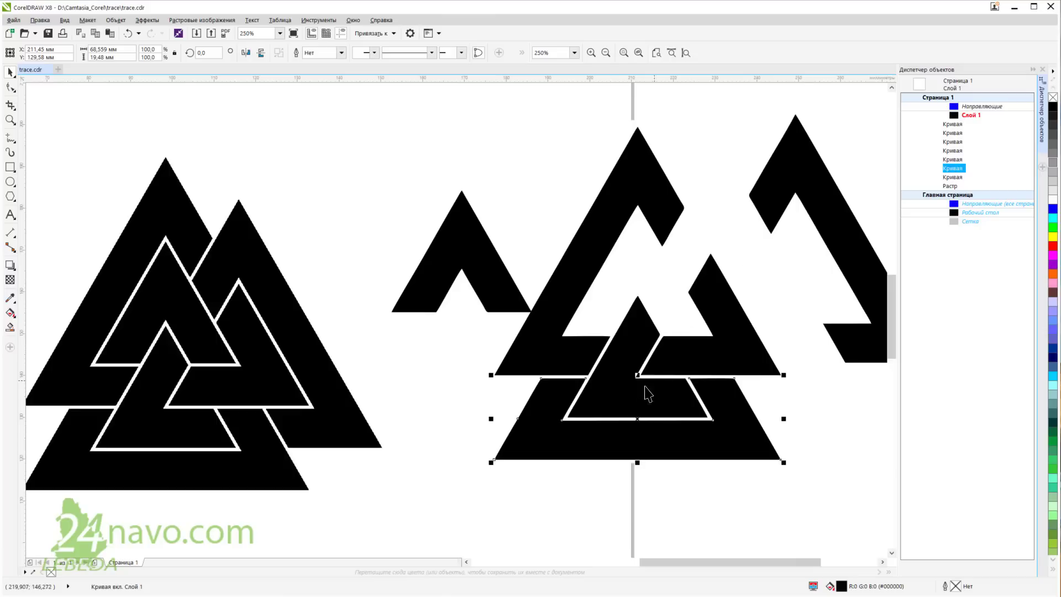
drag(595, 443, 567, 516)
drag(622, 416, 611, 450)
drag(583, 373, 530, 374)
drag(695, 355, 729, 364)
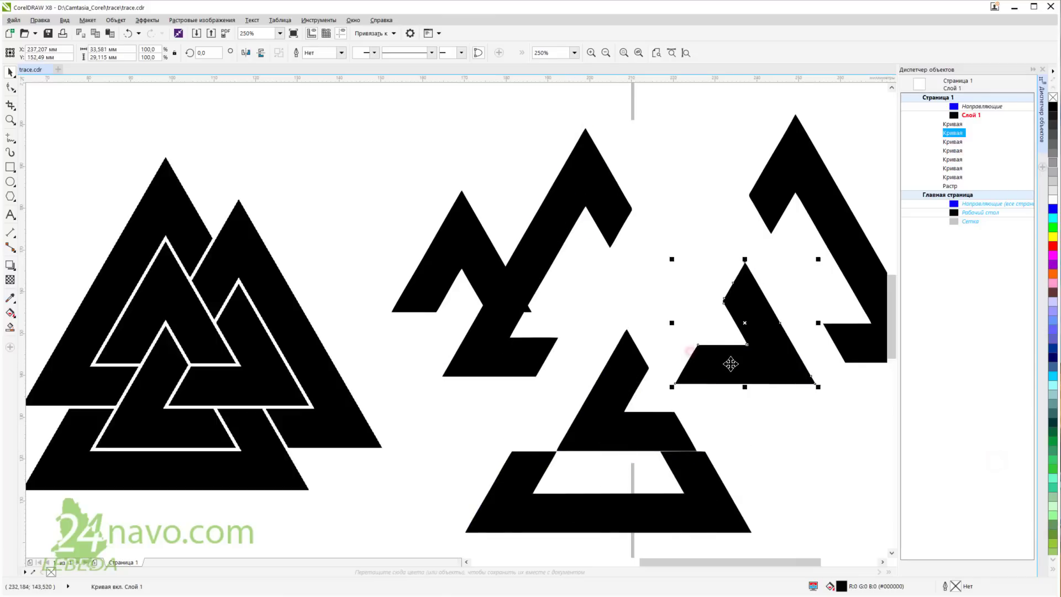
Undo the moves of the individual traced curves.
key(ctrl+z)
key(ctrl+z)
key(ctrl+z)
key(ctrl+z)
key(ctrl+z)
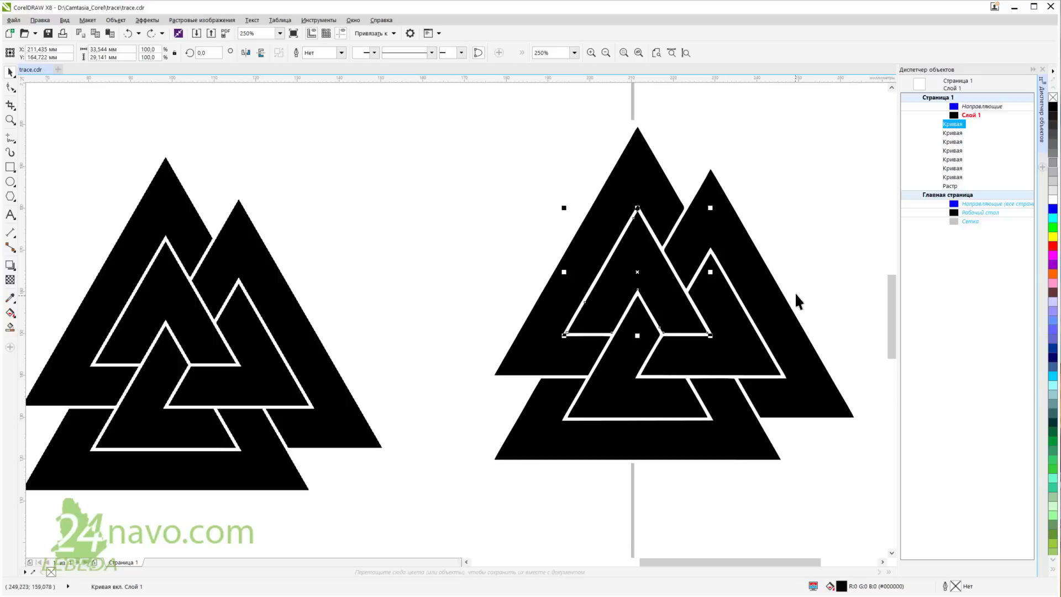
Fill the upper inner curve of the traced triangles with yellow.
click(675, 301)
click(1052, 236)
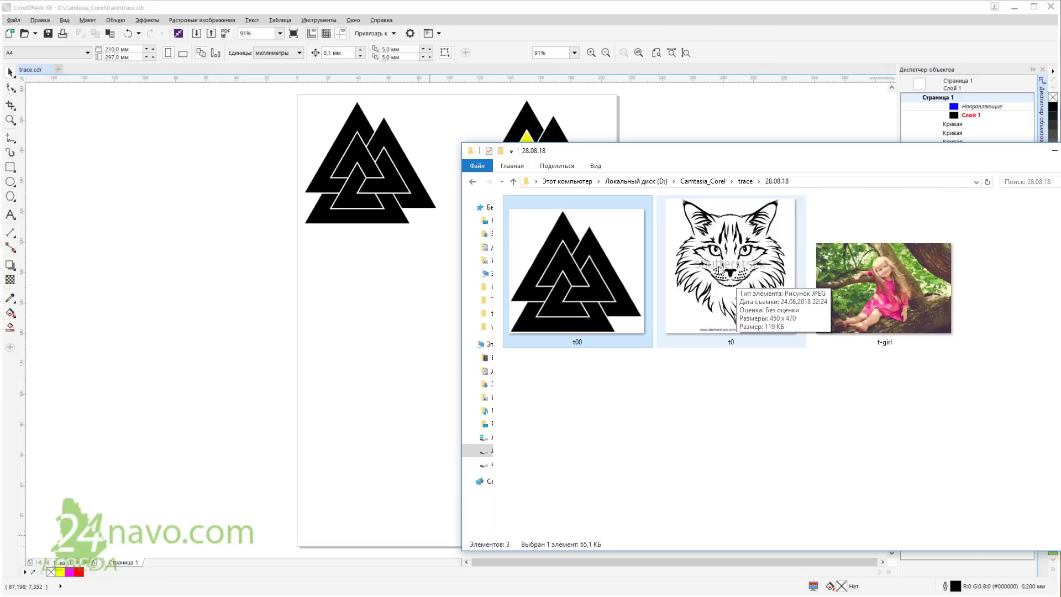
Bring the t0 cat image and the t-girl photo from File Explorer onto the page below the triangles.
drag(725, 264, 335, 326)
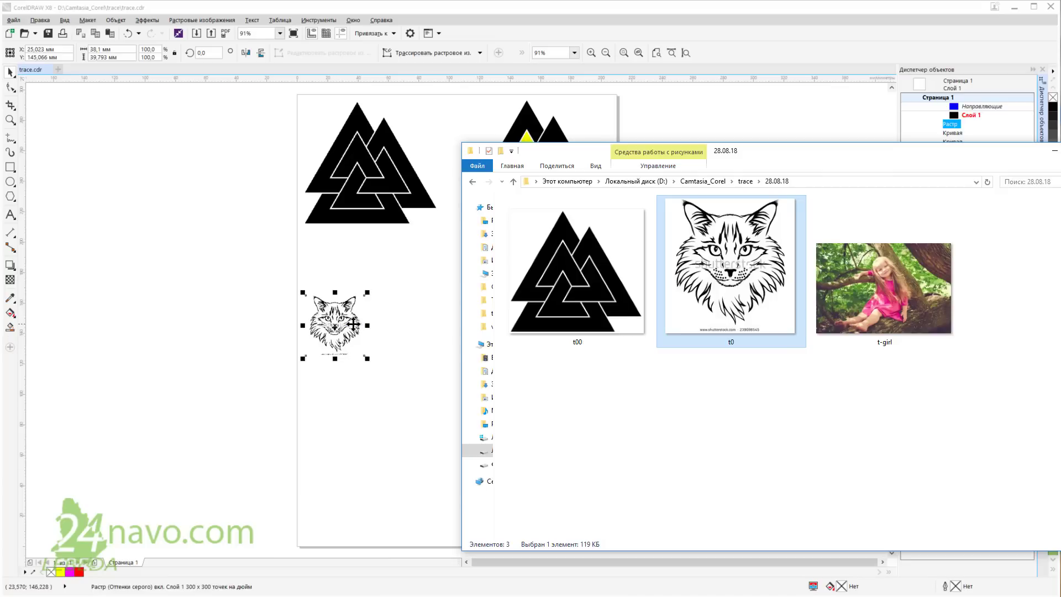
drag(861, 281, 344, 442)
click(372, 439)
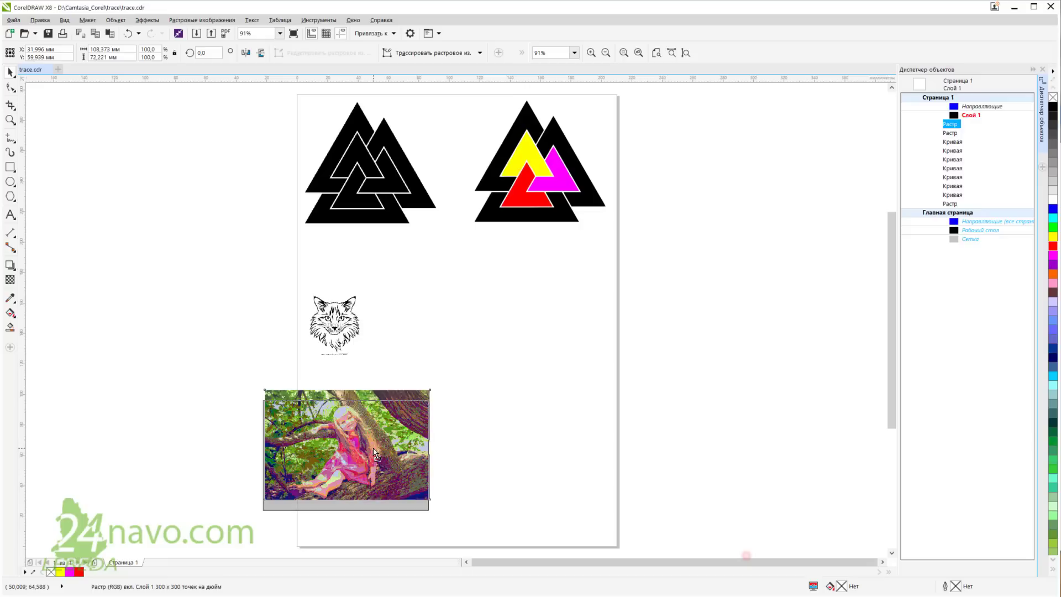
Trim the lower edge of the cat bitmap with the Shape tool to cut off the web address caption.
click(336, 337)
key(shift+F2)
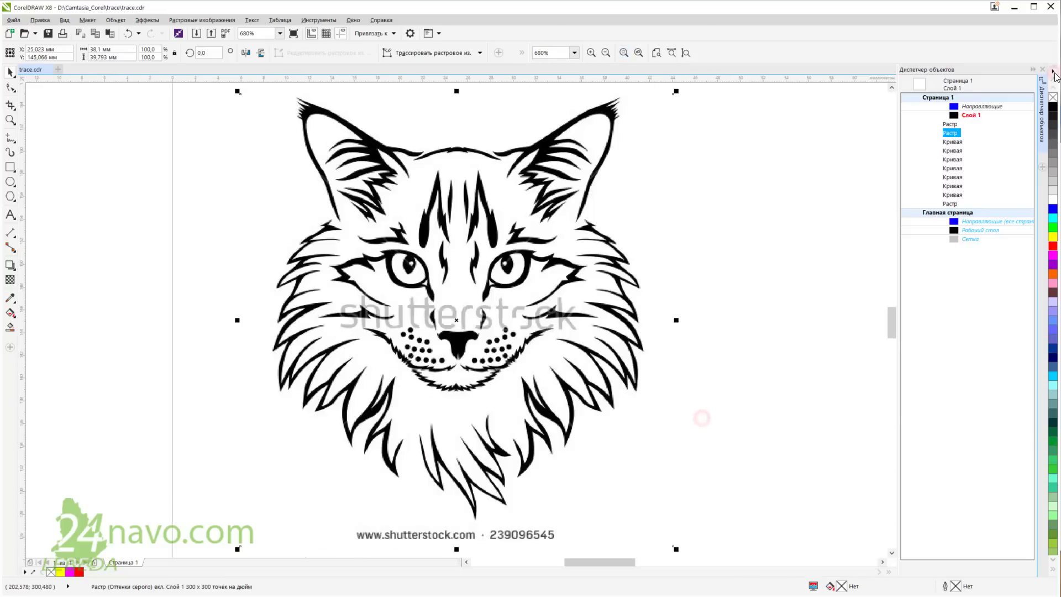
click(10, 87)
click(293, 119)
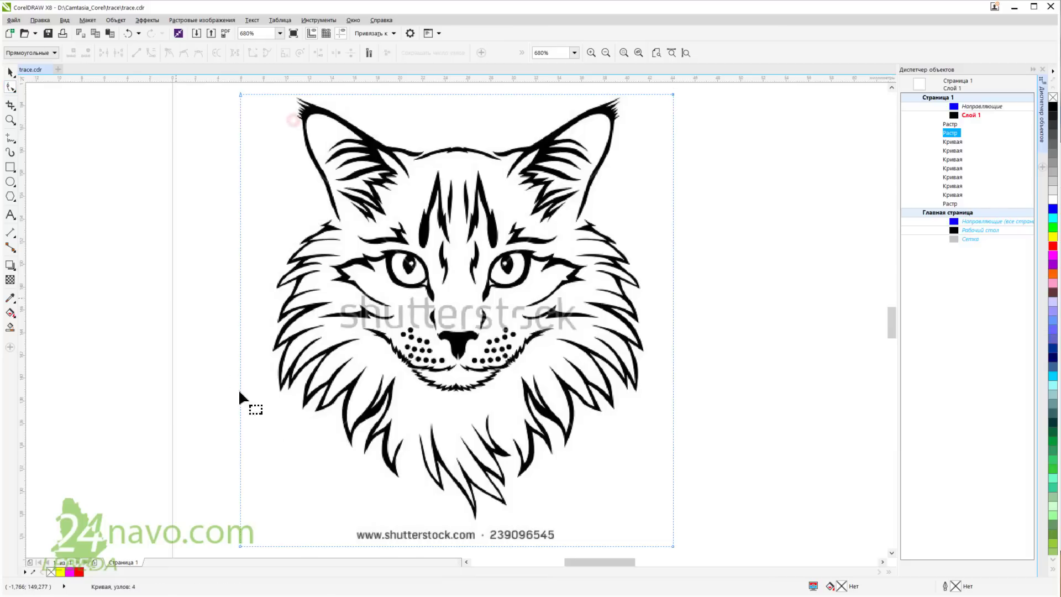
drag(202, 503, 673, 505)
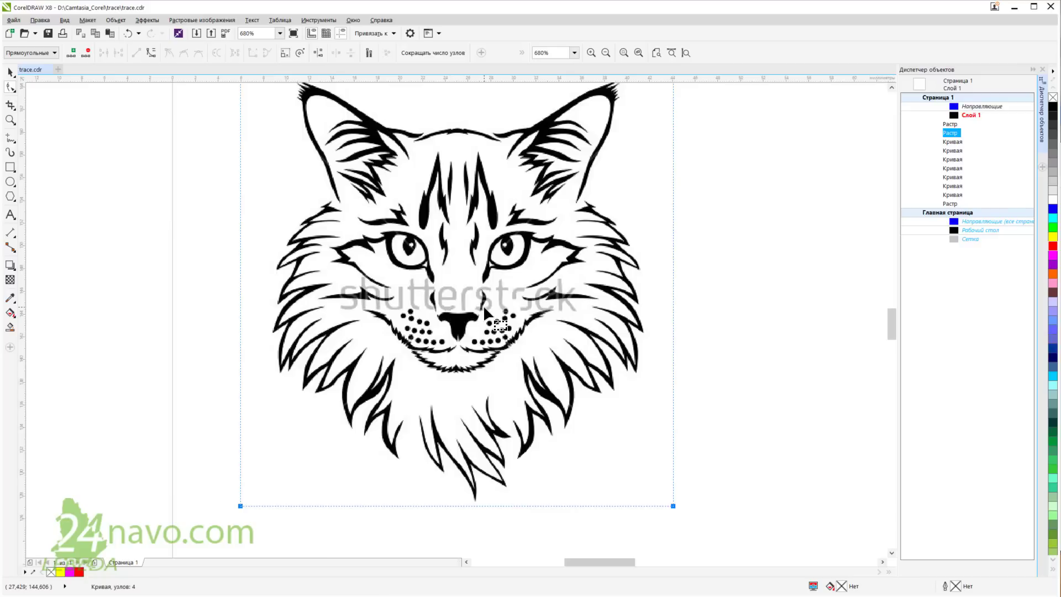
click(10, 72)
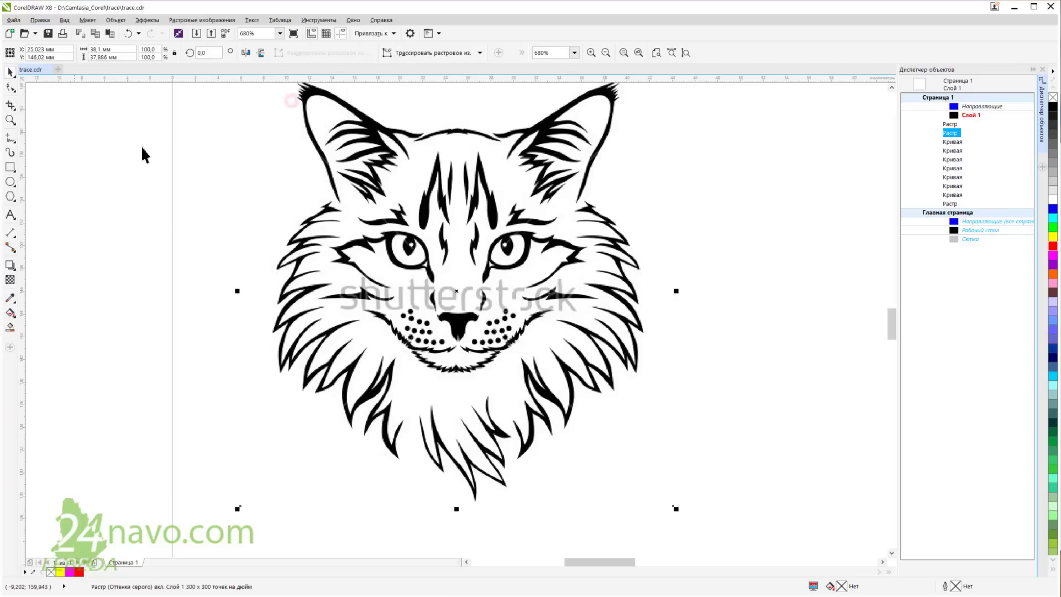
Reposition the cropped cat bitmap slightly and convert it to vectors with Quick Trace.
drag(413, 209, 419, 235)
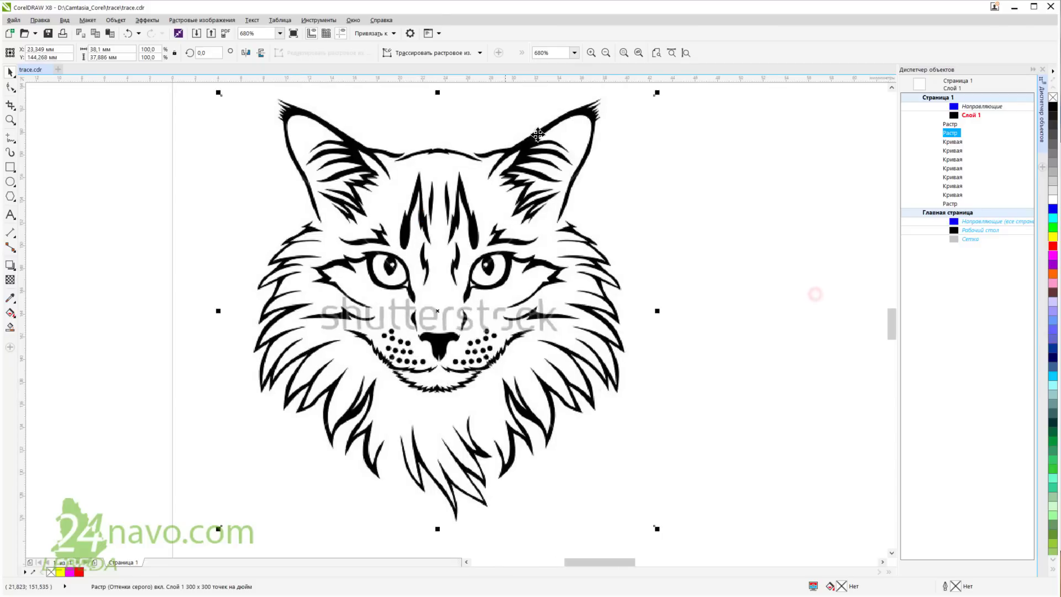
click(479, 53)
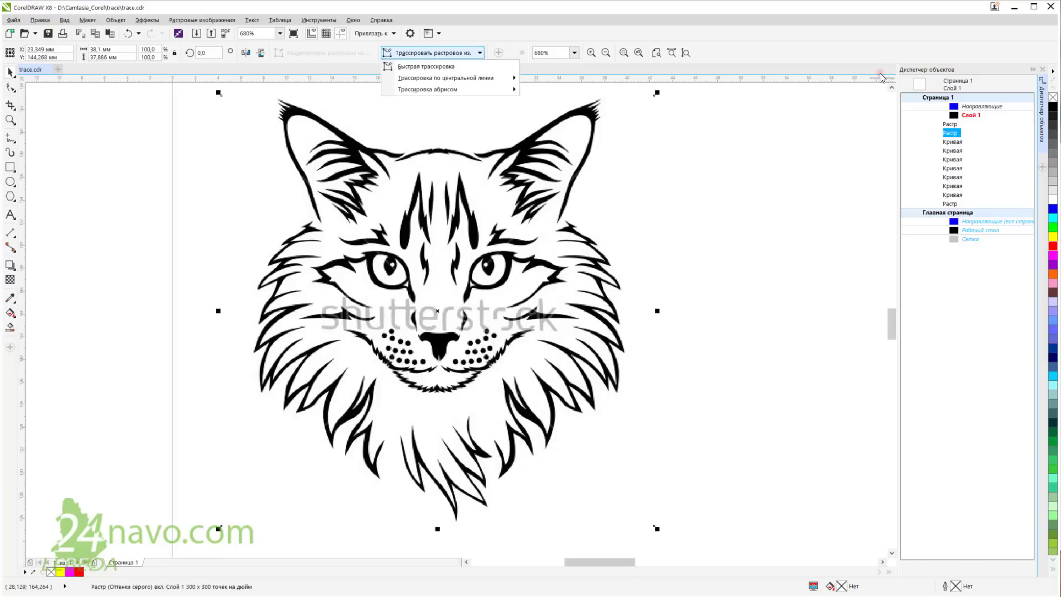
click(839, 96)
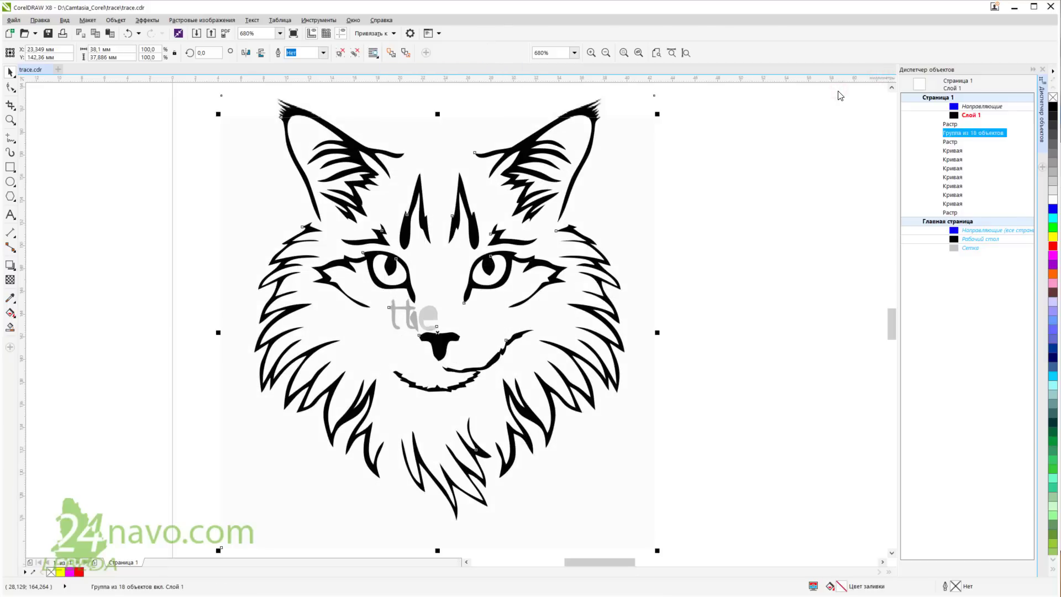
Separate the traced cat group from the original bitmap and arrange the two side by side for comparison.
drag(422, 211, 665, 205)
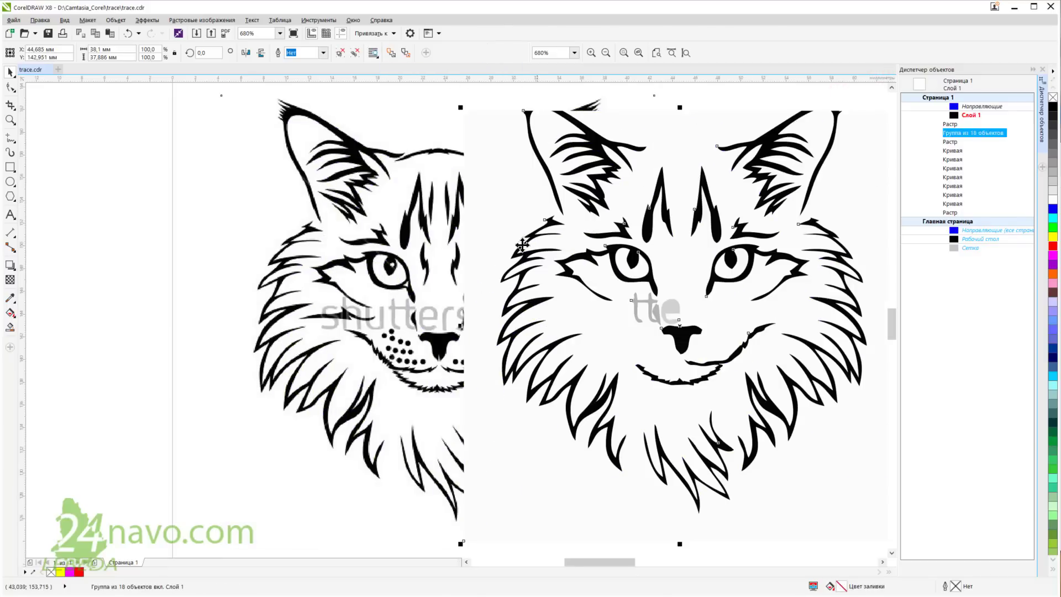
drag(422, 251, 233, 231)
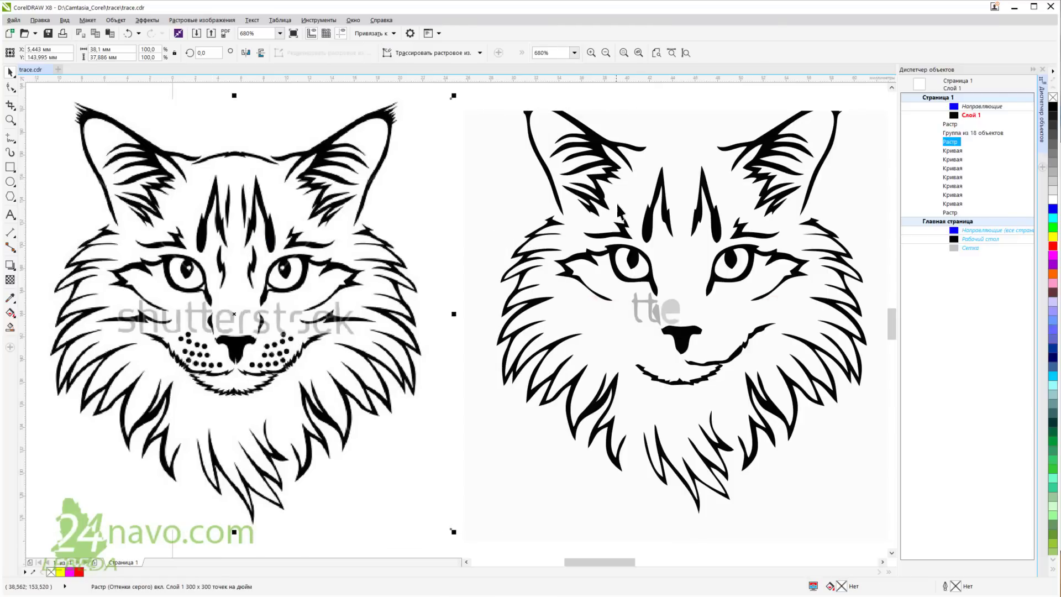
click(599, 216)
drag(599, 217, 600, 218)
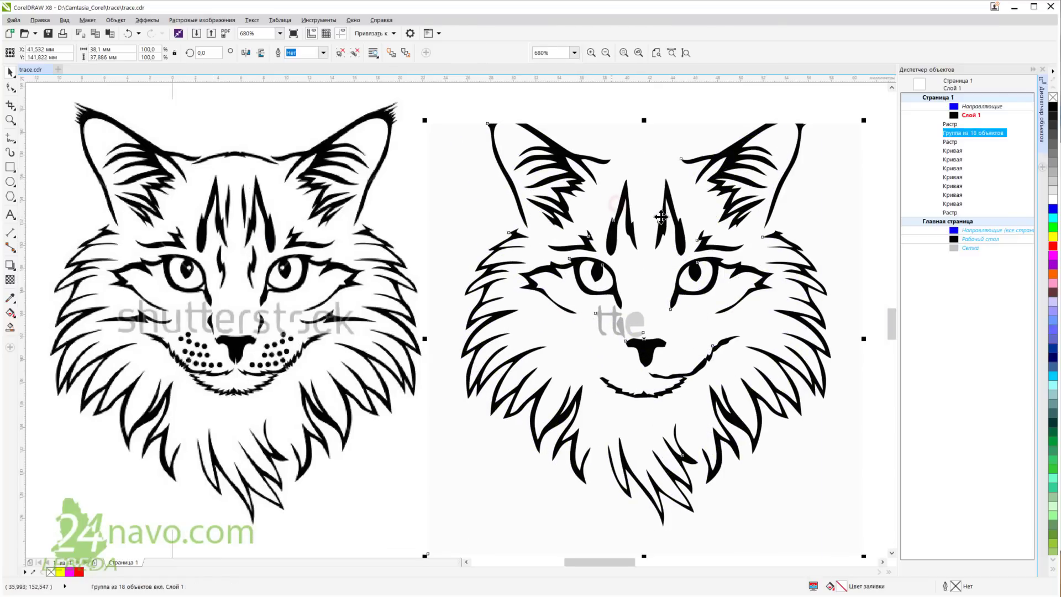
click(874, 205)
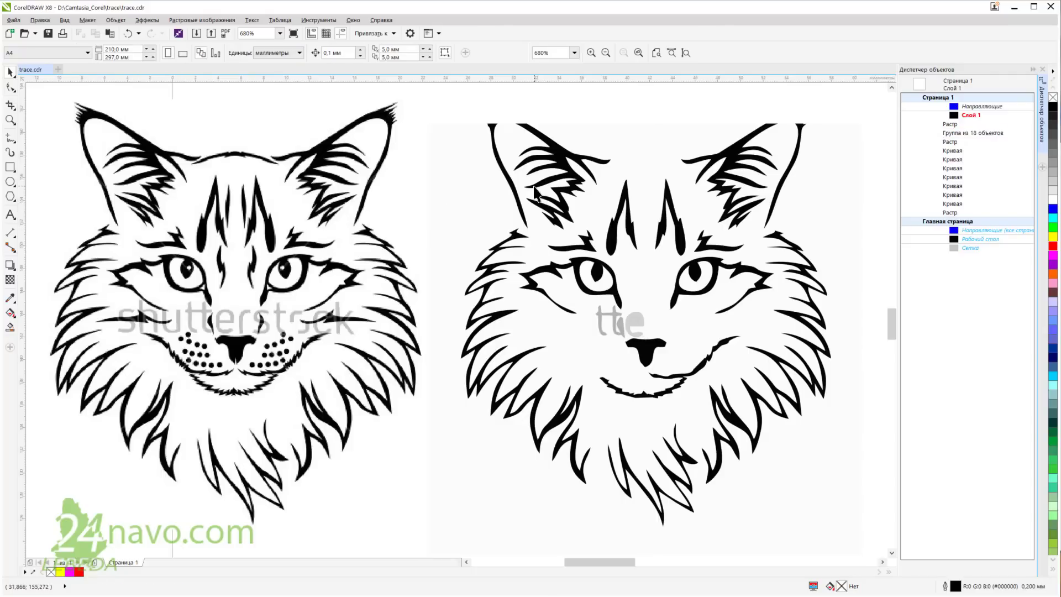
drag(533, 187, 533, 204)
click(366, 252)
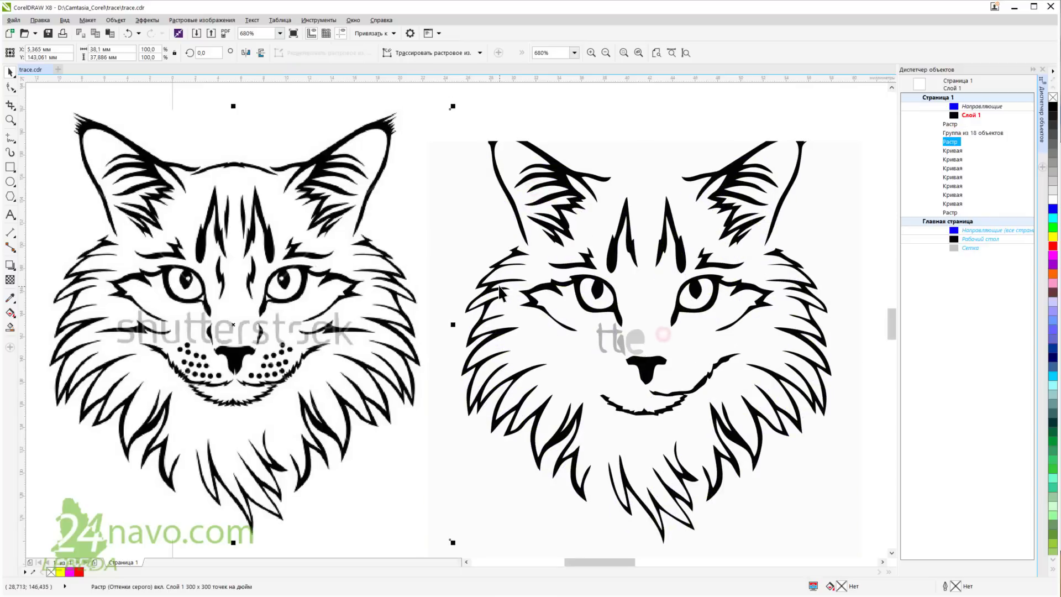
Quick Trace the girl photo with the bitmap reduced in size, and place the traced group beside the original.
scroll(499, 285, down, 5)
click(510, 436)
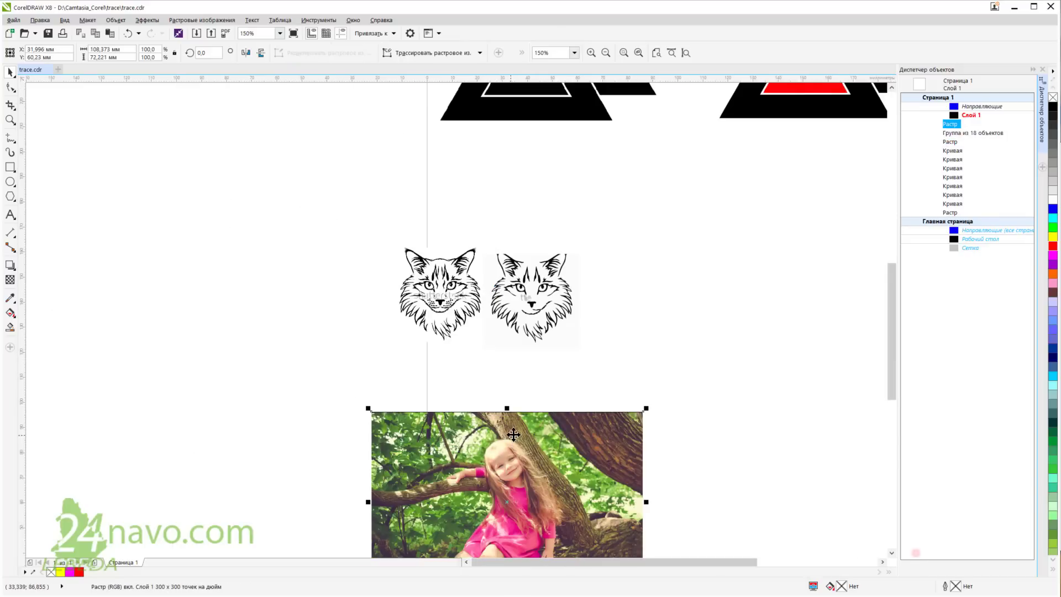
click(656, 53)
click(623, 53)
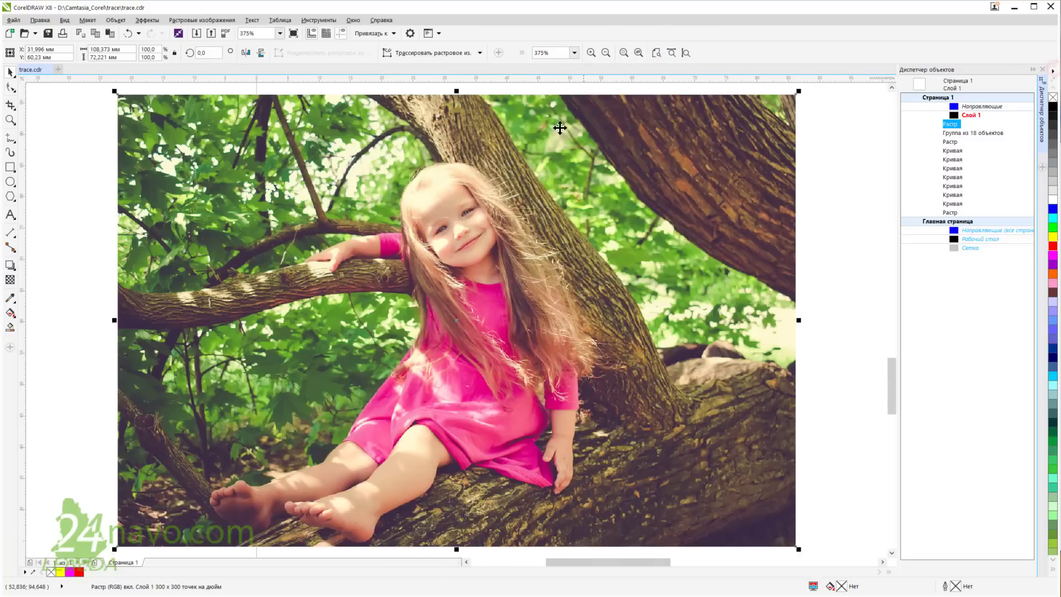
click(477, 53)
click(455, 67)
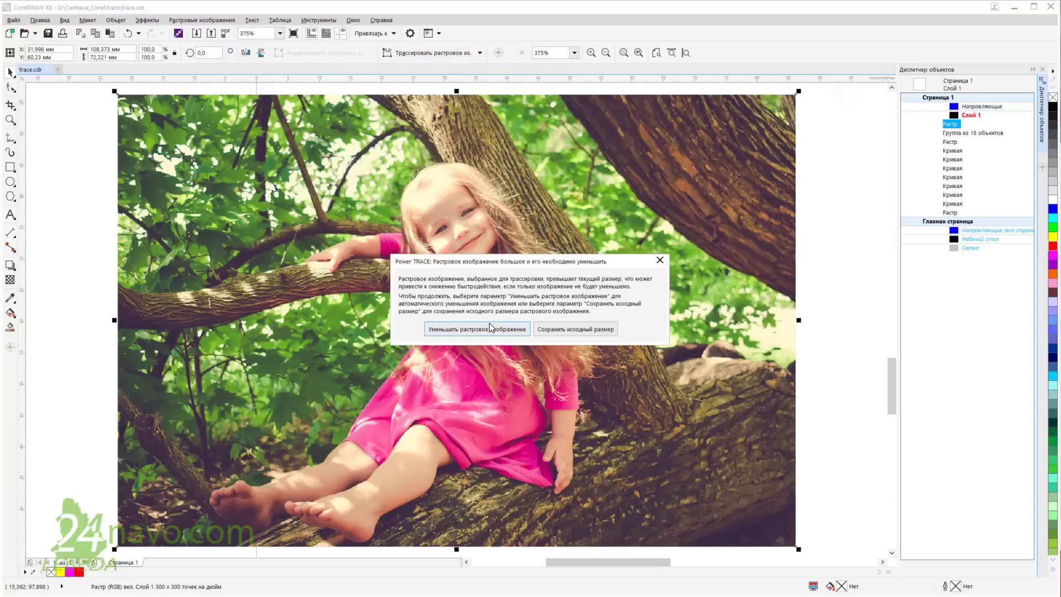
click(494, 329)
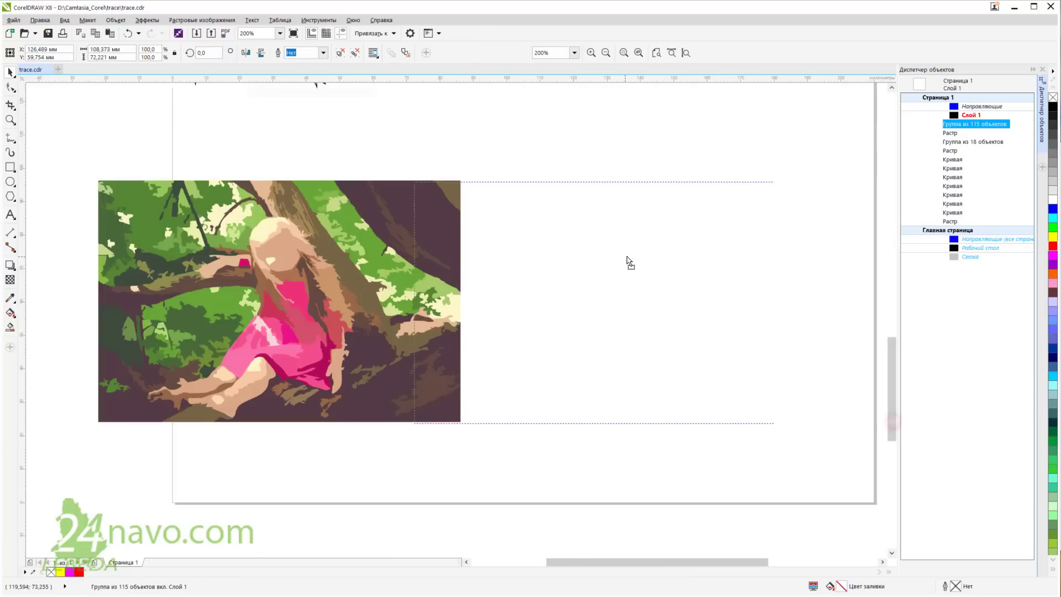
drag(627, 263, 680, 256)
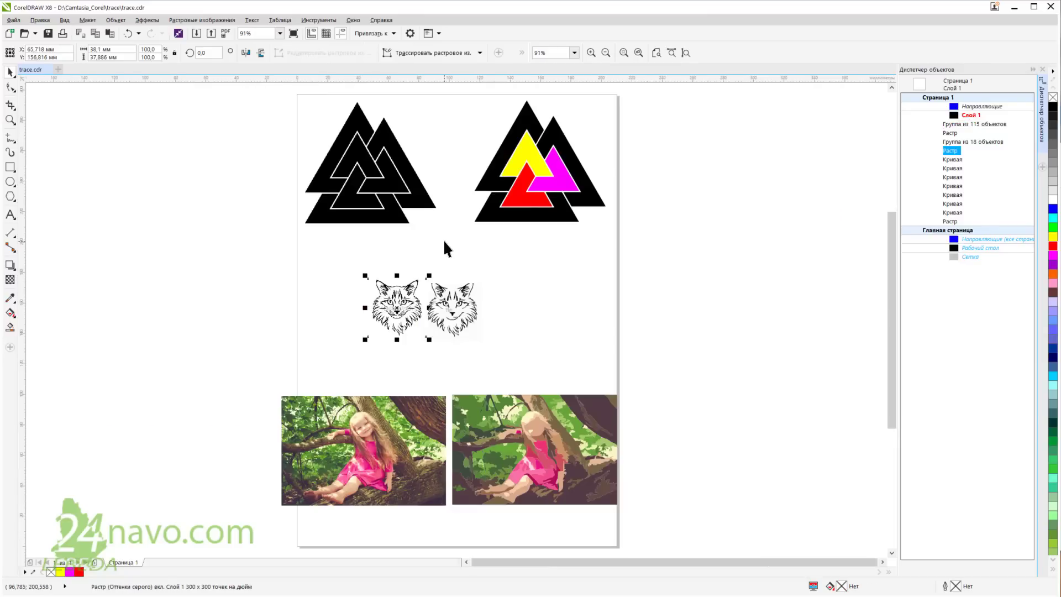
Switch to File Explorer, select the t0 cat image, and launch Photoshop from its desktop shortcut.
click(95, 563)
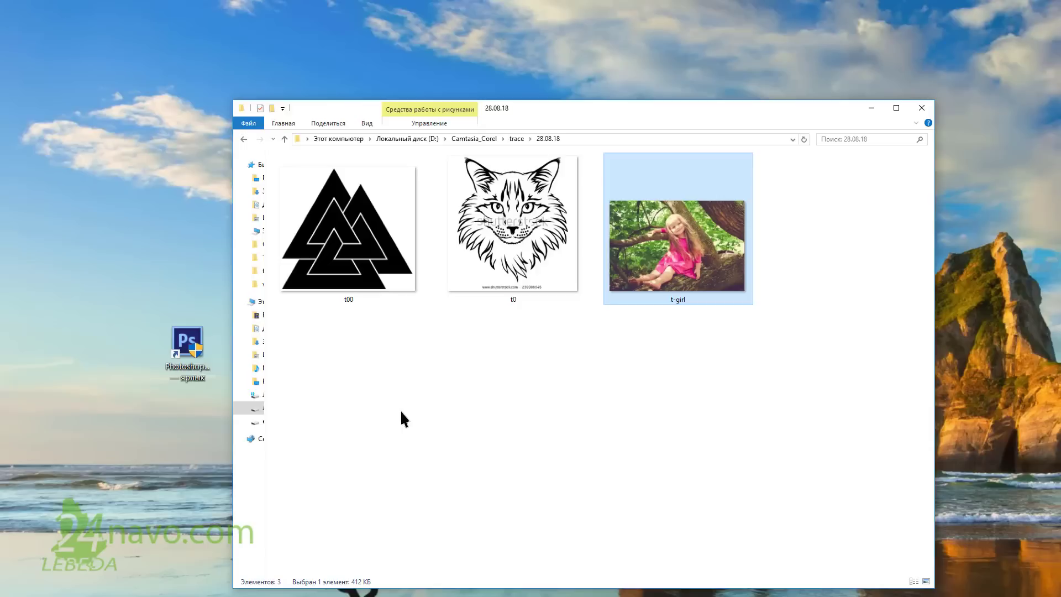
click(526, 277)
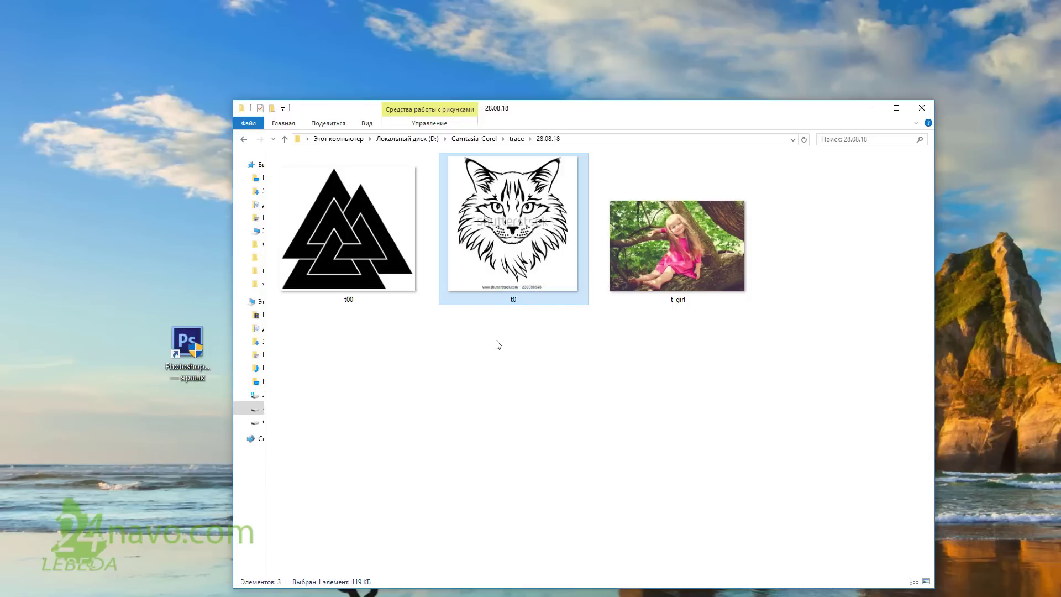
click(193, 347)
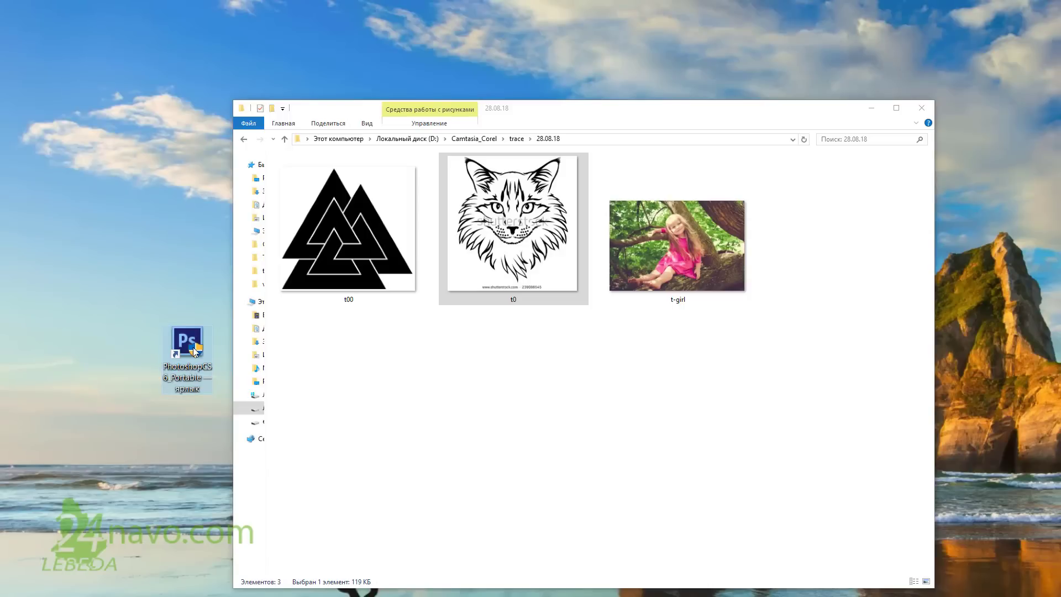
double_click(194, 347)
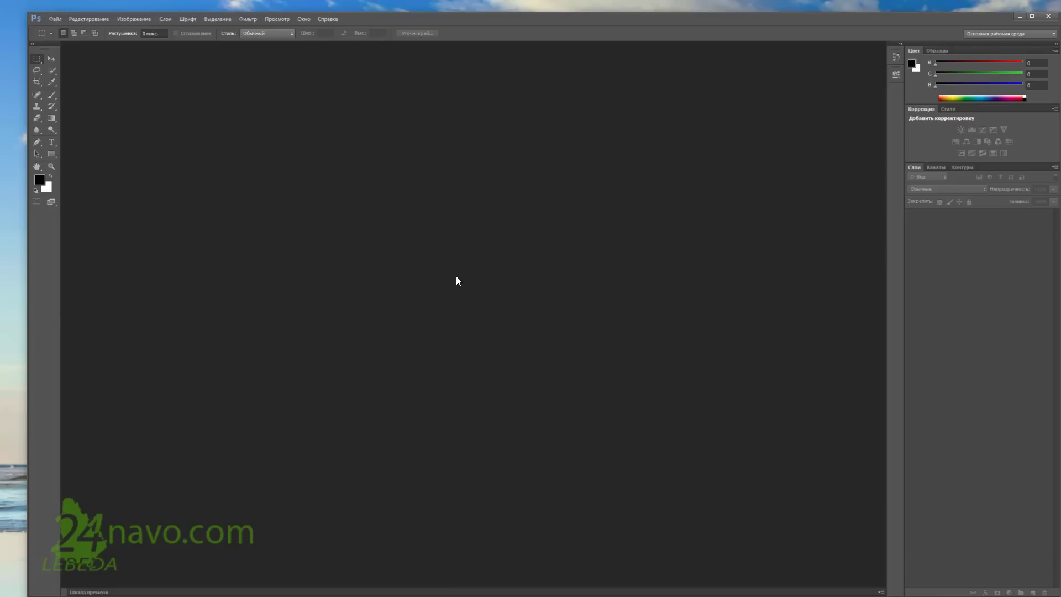
Open the t0 cat image from the 28.08.18 folder in Photoshop and fit it to the window.
key(alt+f)
click(69, 41)
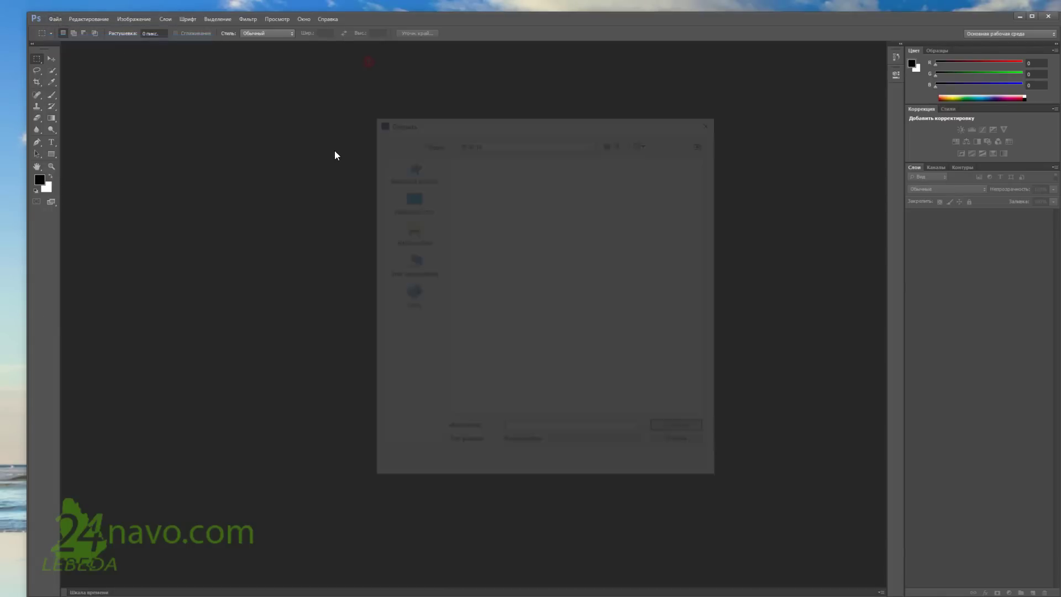
click(533, 194)
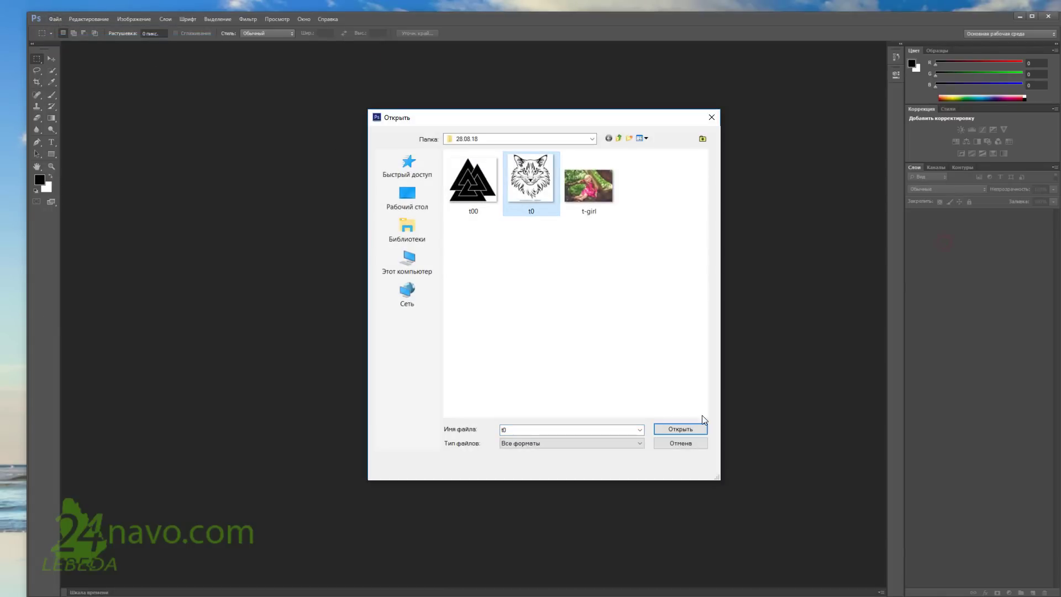
click(690, 430)
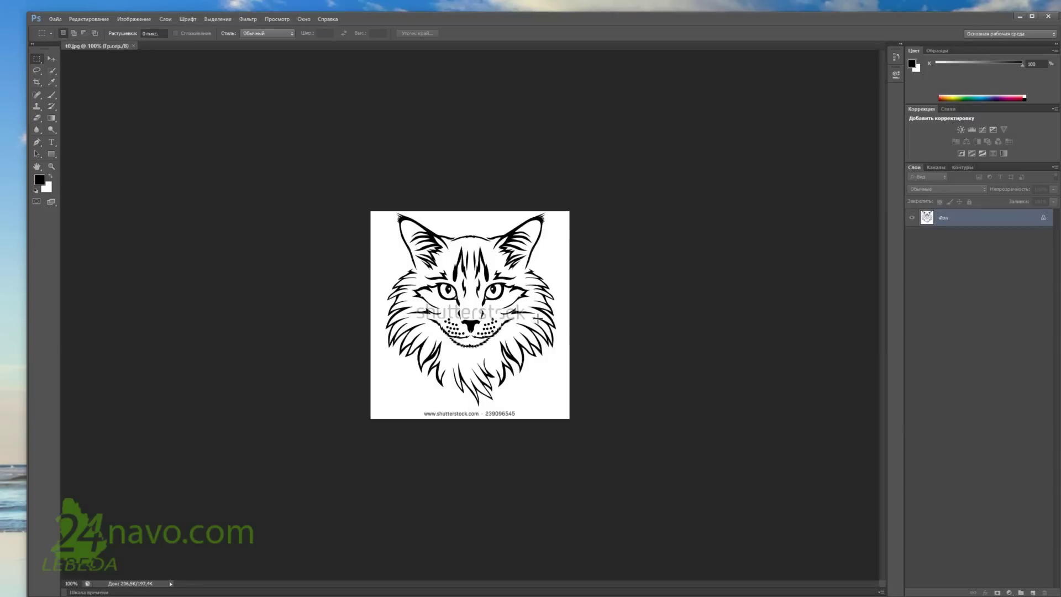
key(ctrl+0)
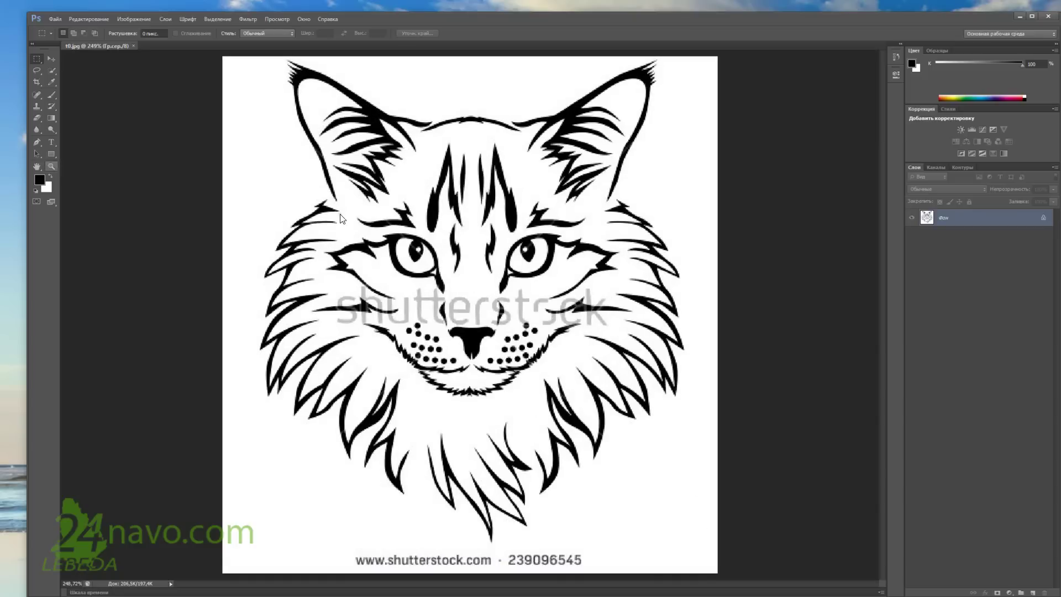
Crop the lower edge of the cat image with the Crop tool to remove the web address caption.
click(54, 166)
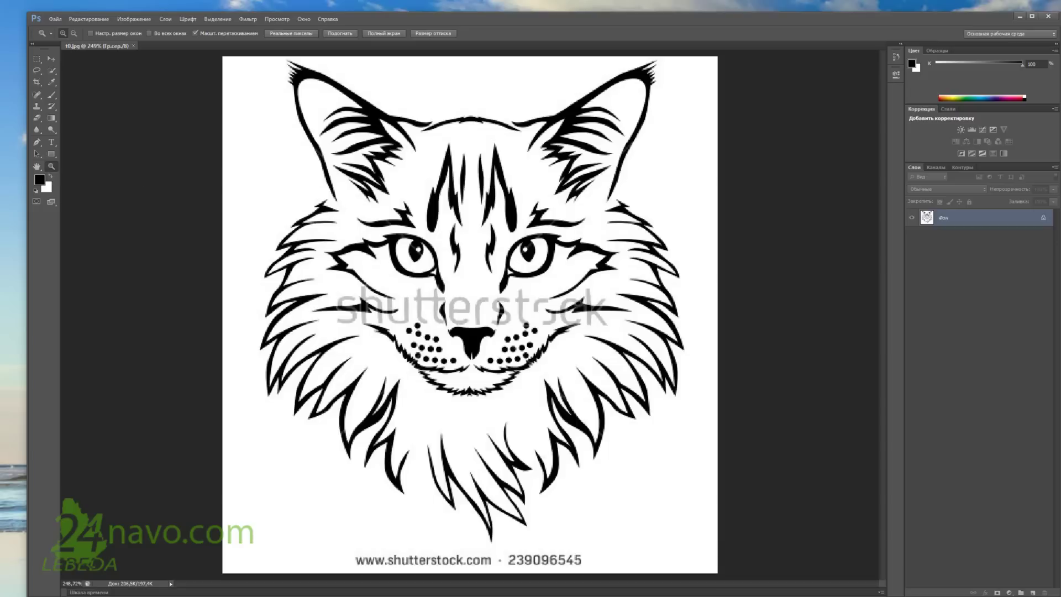
click(37, 83)
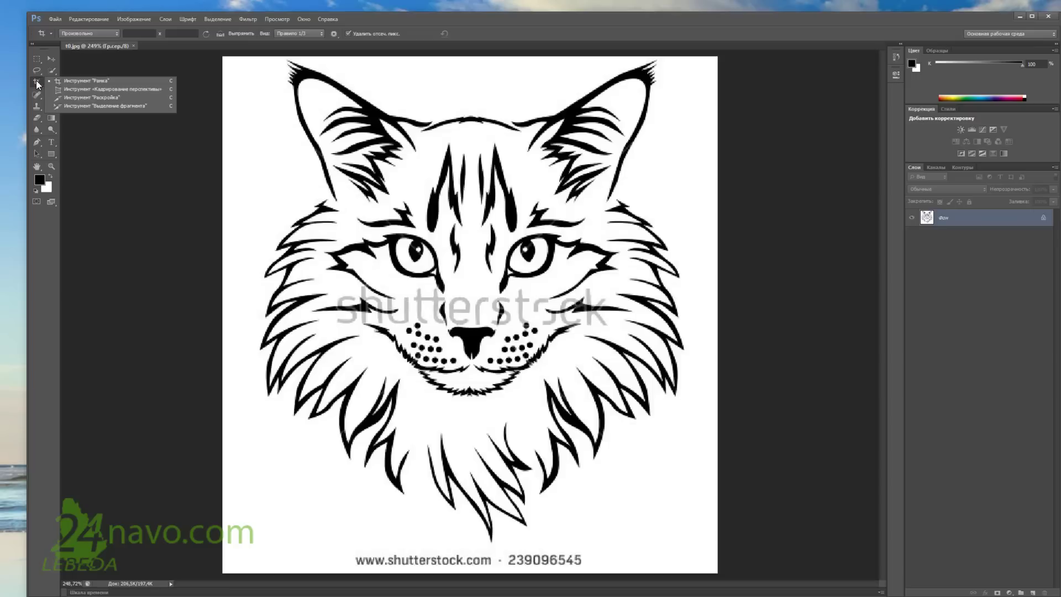
click(70, 84)
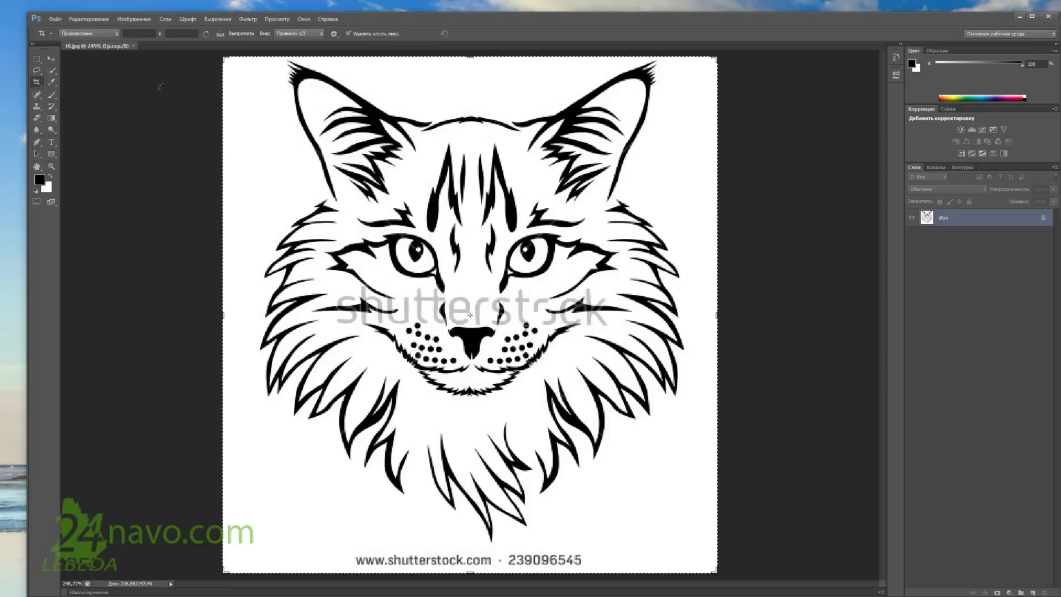
drag(470, 574, 475, 558)
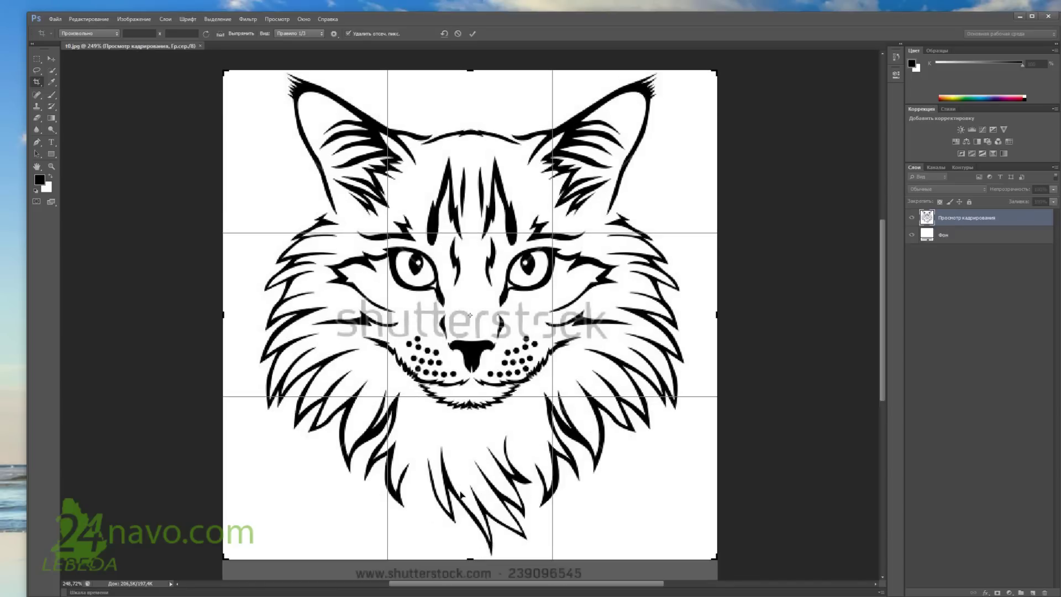
click(472, 35)
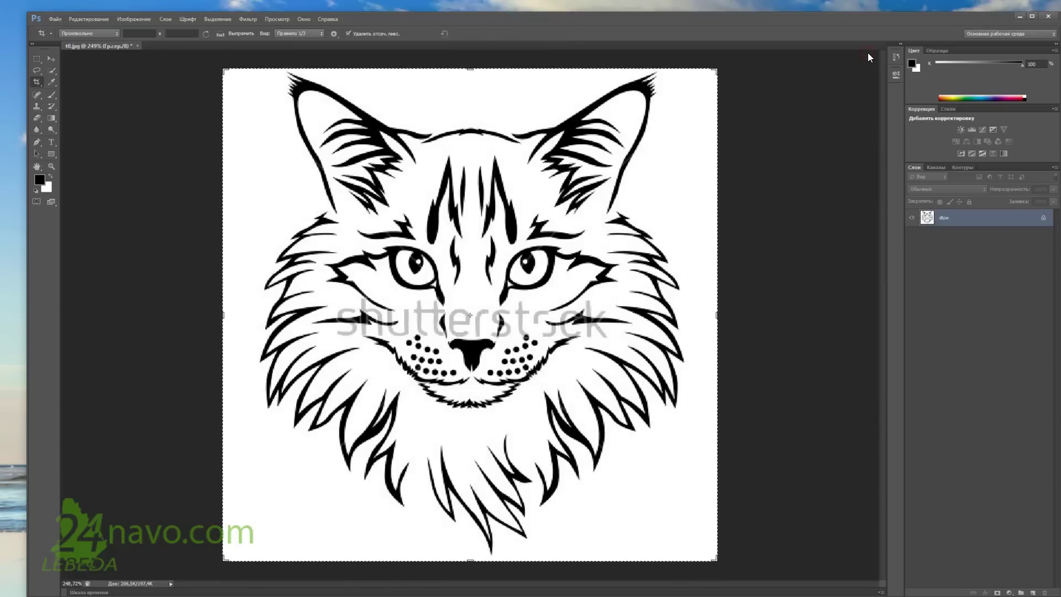
Apply Brightness/Contrast to the cat image with brightness 130 and contrast 0 to fade the watermark.
click(146, 22)
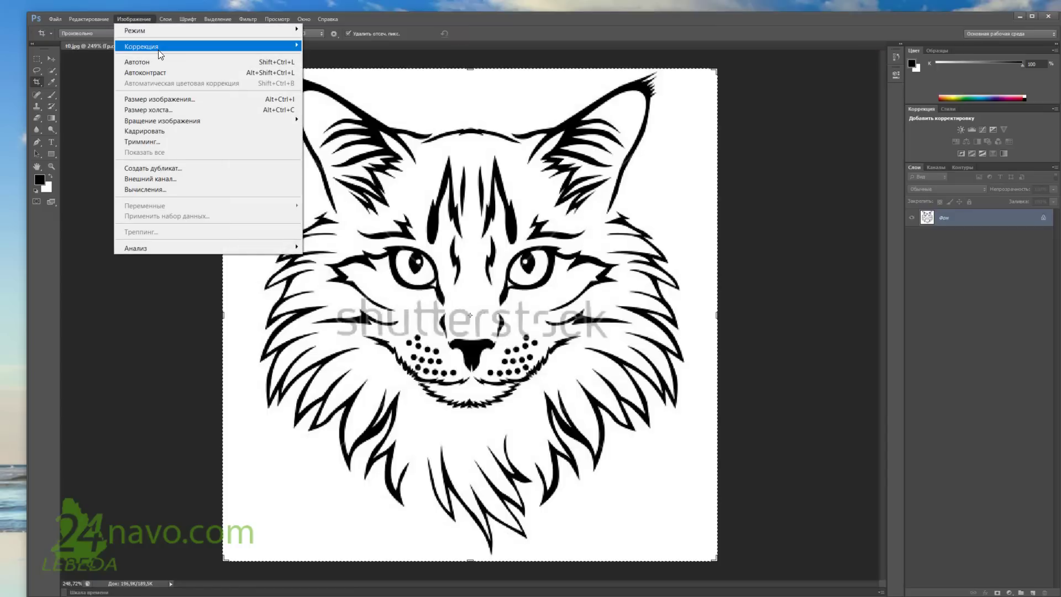
mouse_move(172, 53)
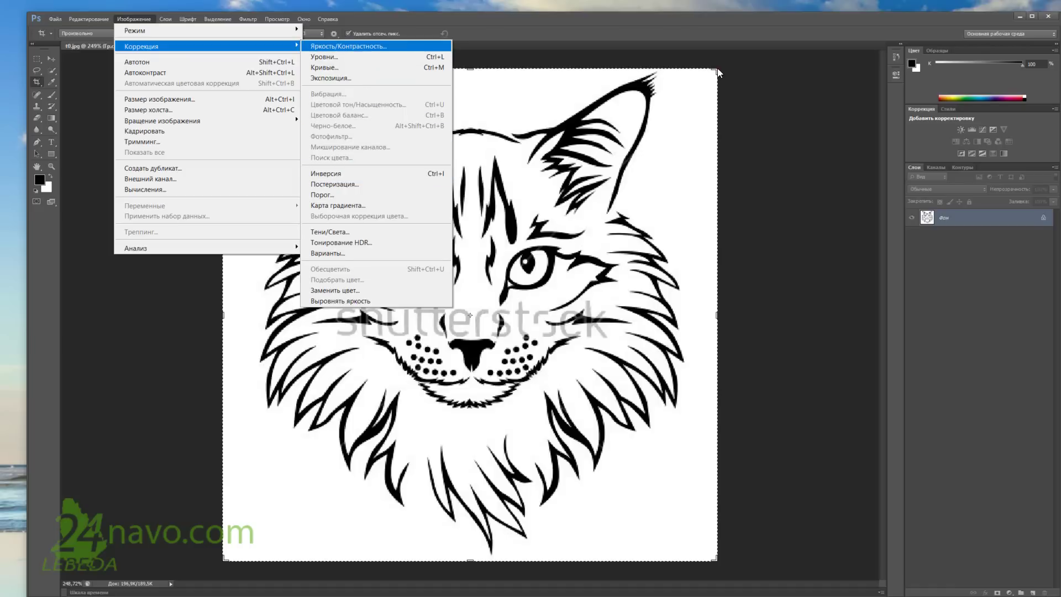
key(Return)
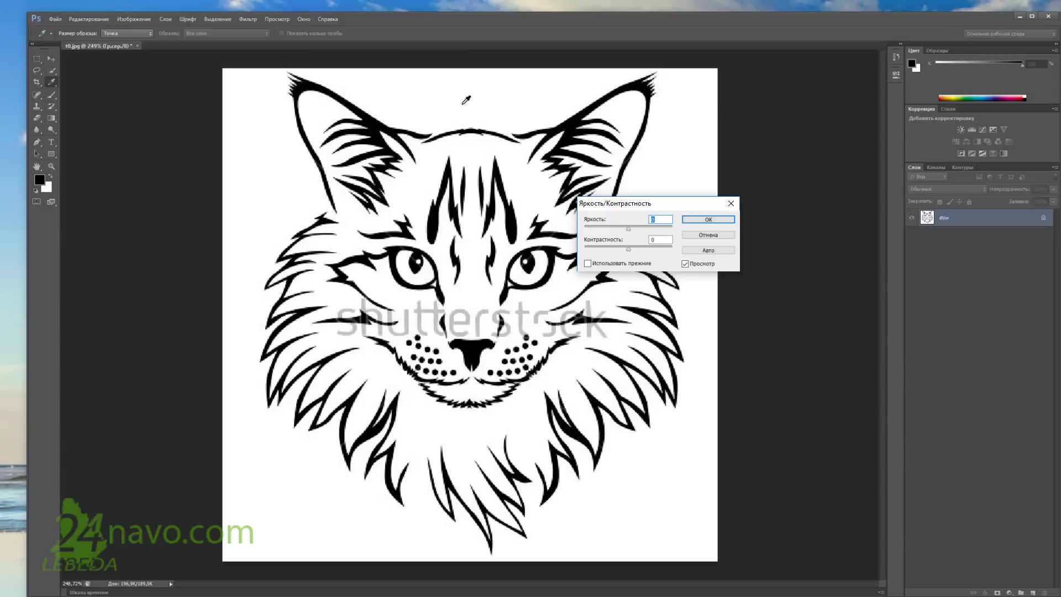
drag(631, 229, 660, 233)
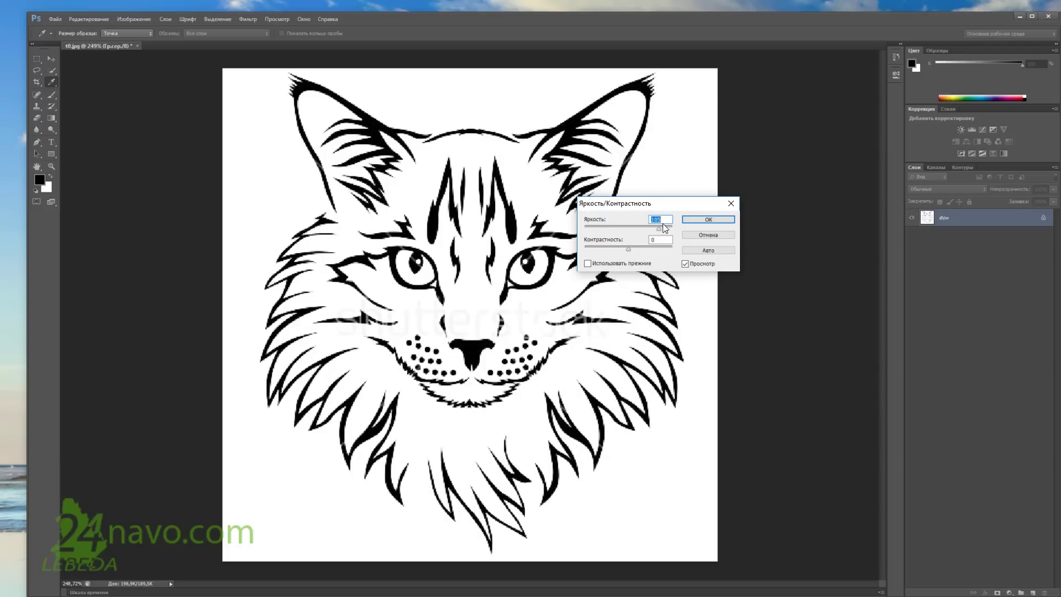
text(13)
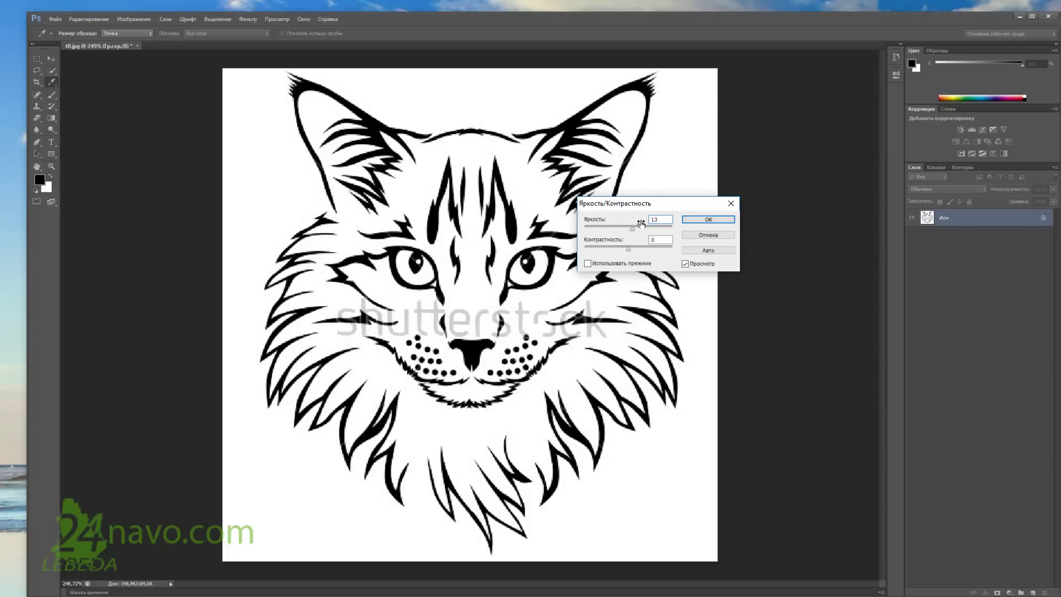
text(0)
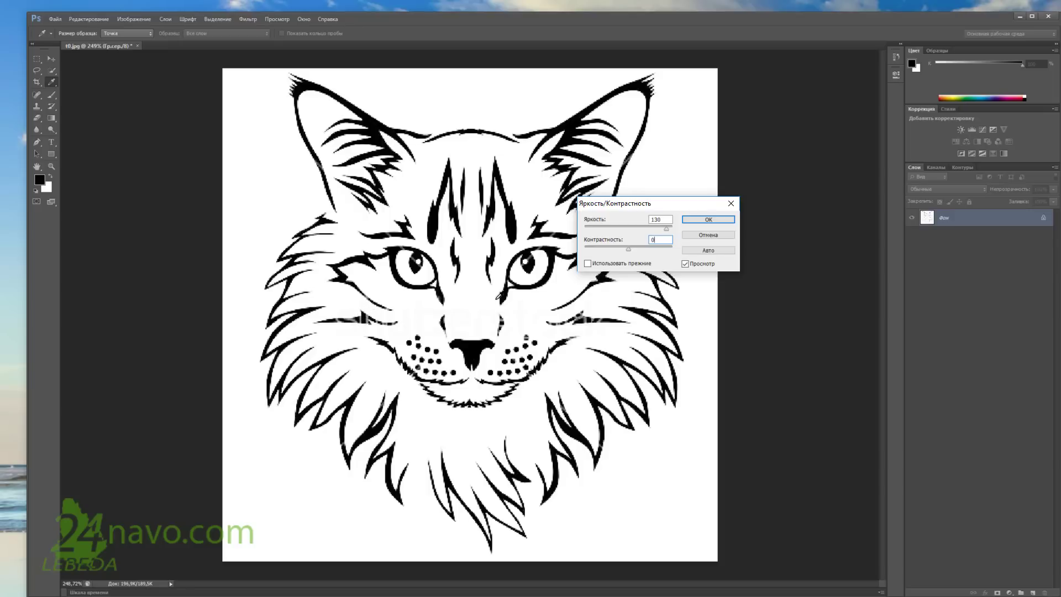
click(708, 220)
key(c)
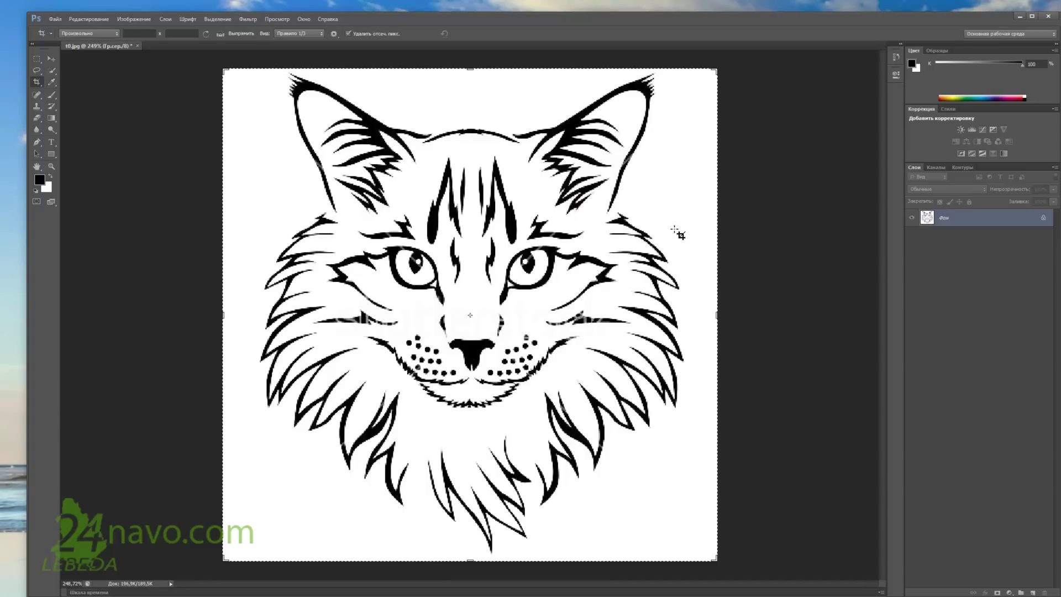
Set up the Brush tool with black (000000) as the foreground colour and a size of 3 px.
key(z)
key(ctrl+plus)
key(ctrl+plus)
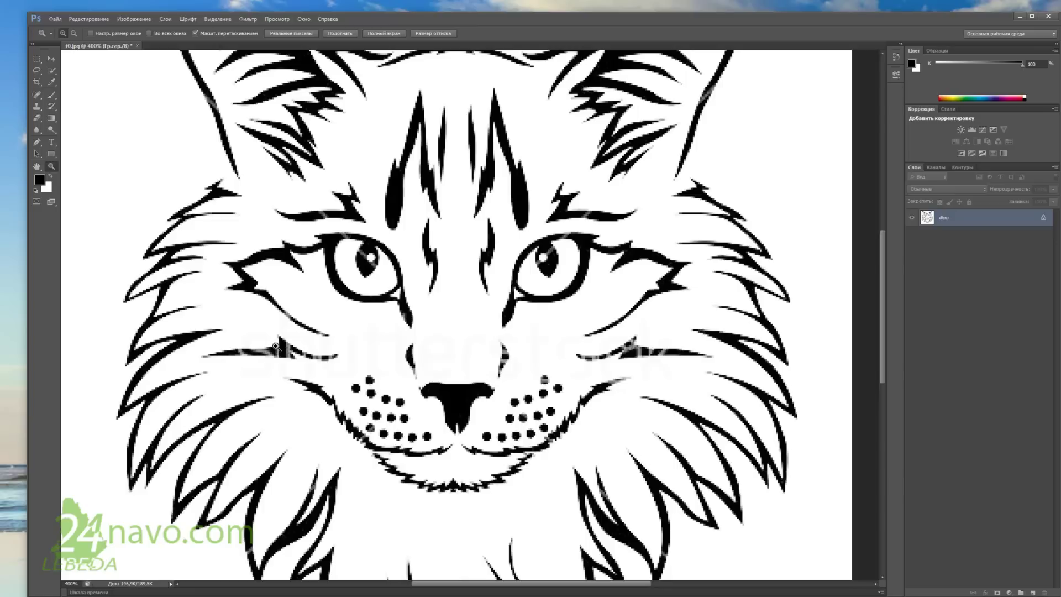
click(54, 98)
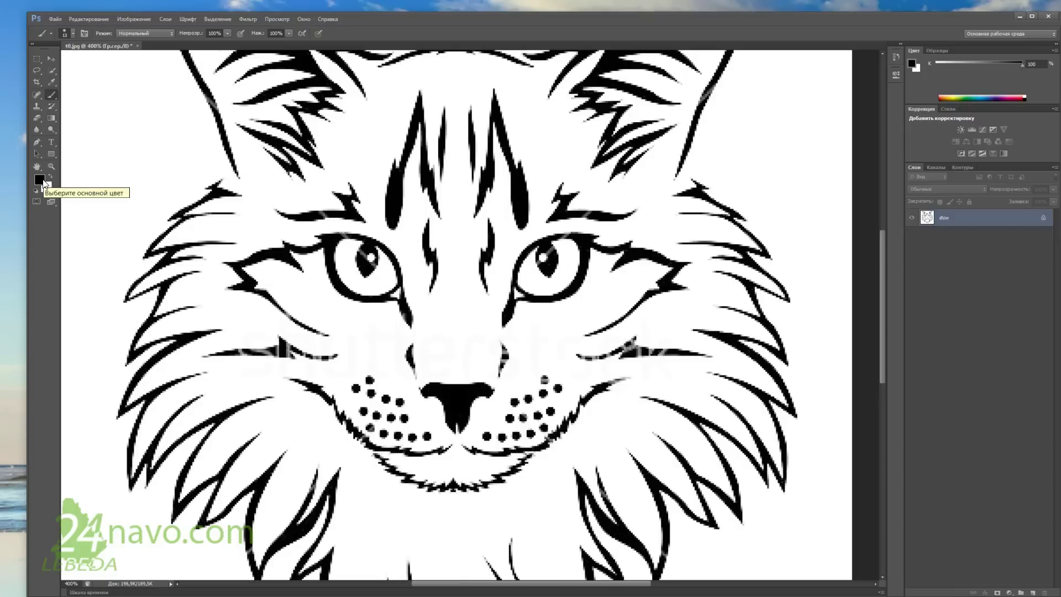
click(44, 181)
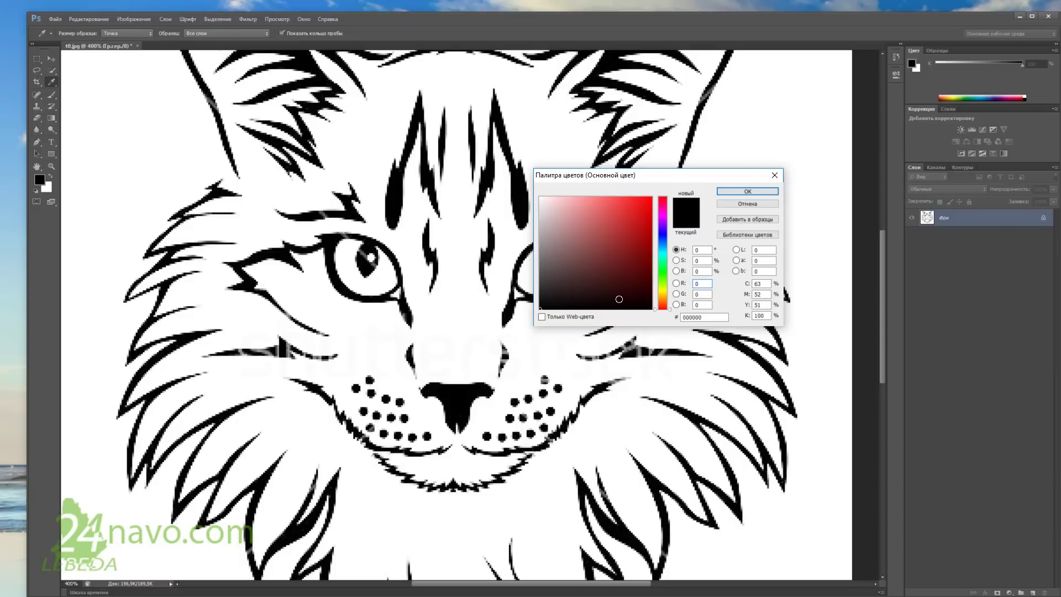
click(753, 191)
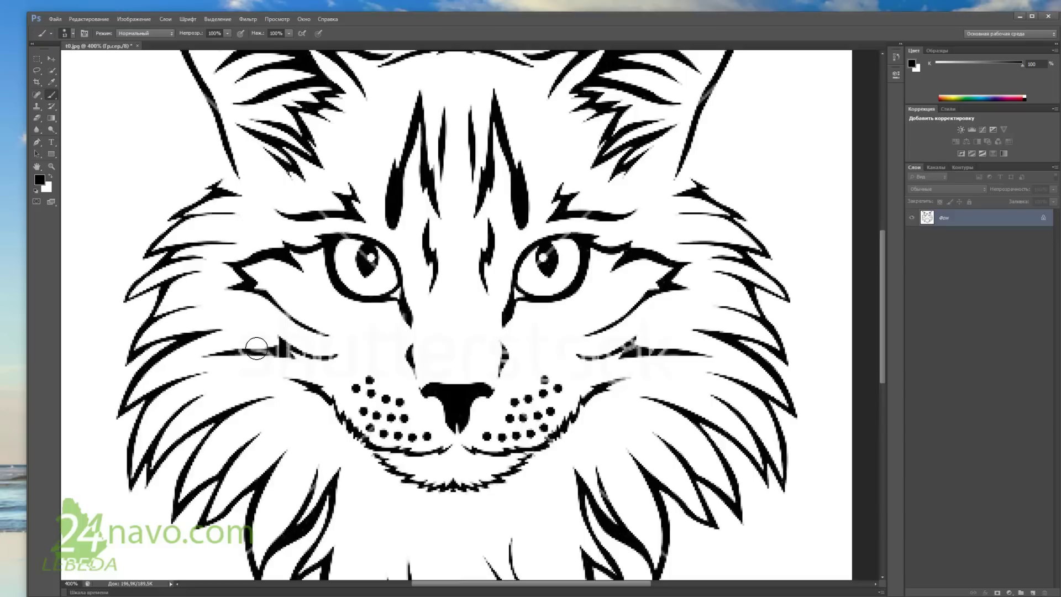
click(72, 34)
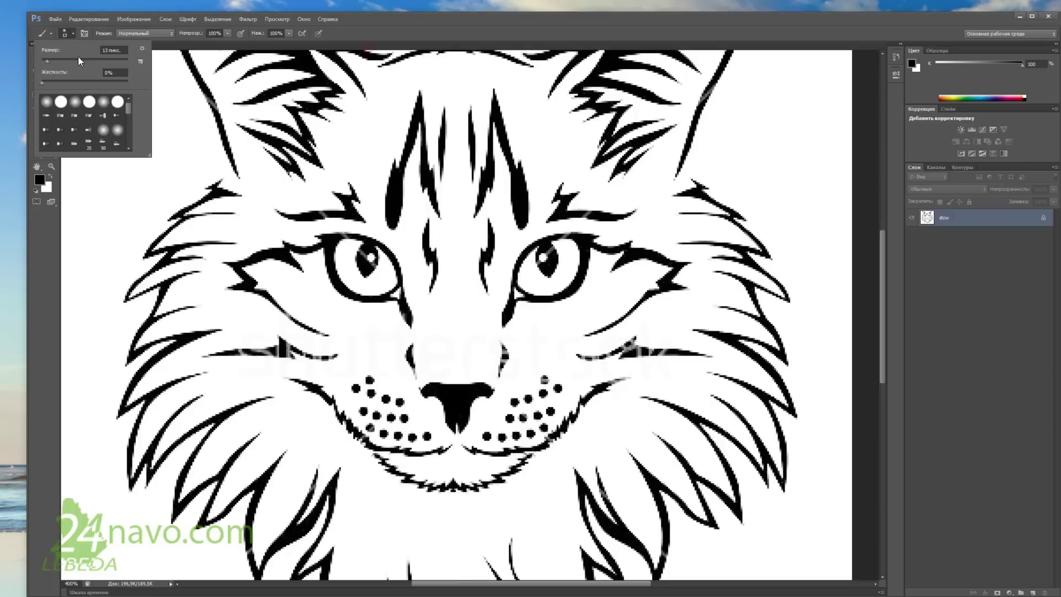
click(114, 51)
text(3)
key(Return)
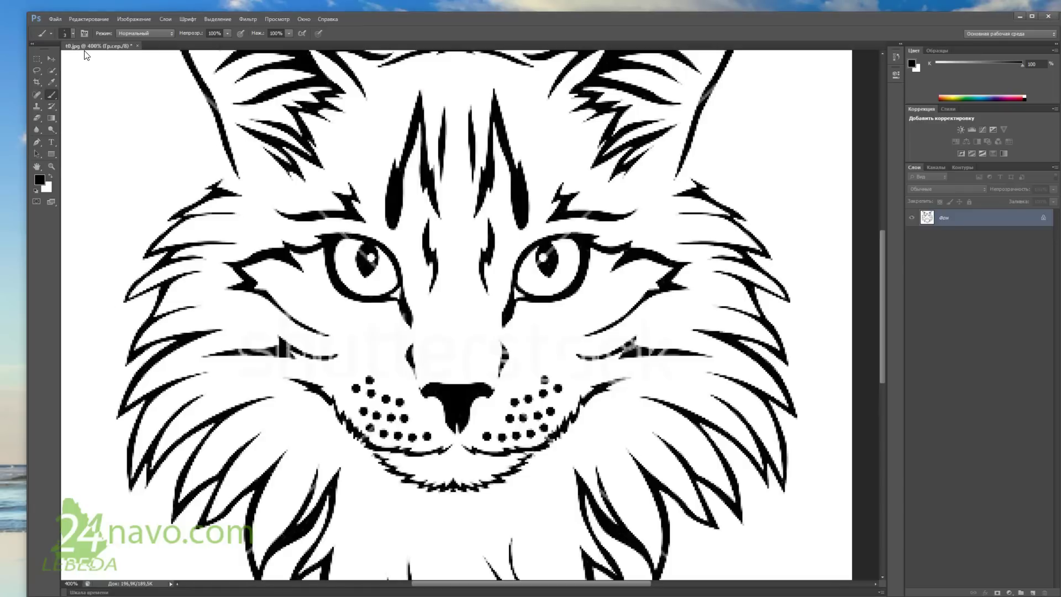
Paint black over the watermark gaps in the dark cheek lines on both sides of the cat's muzzle.
key(z)
click(301, 345)
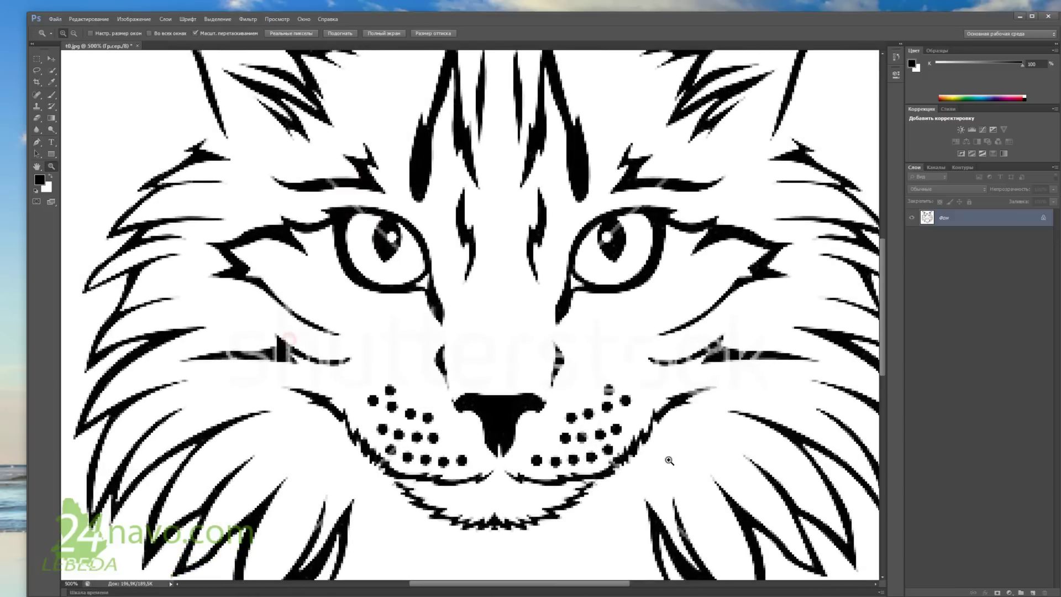
click(321, 356)
click(320, 357)
key(b)
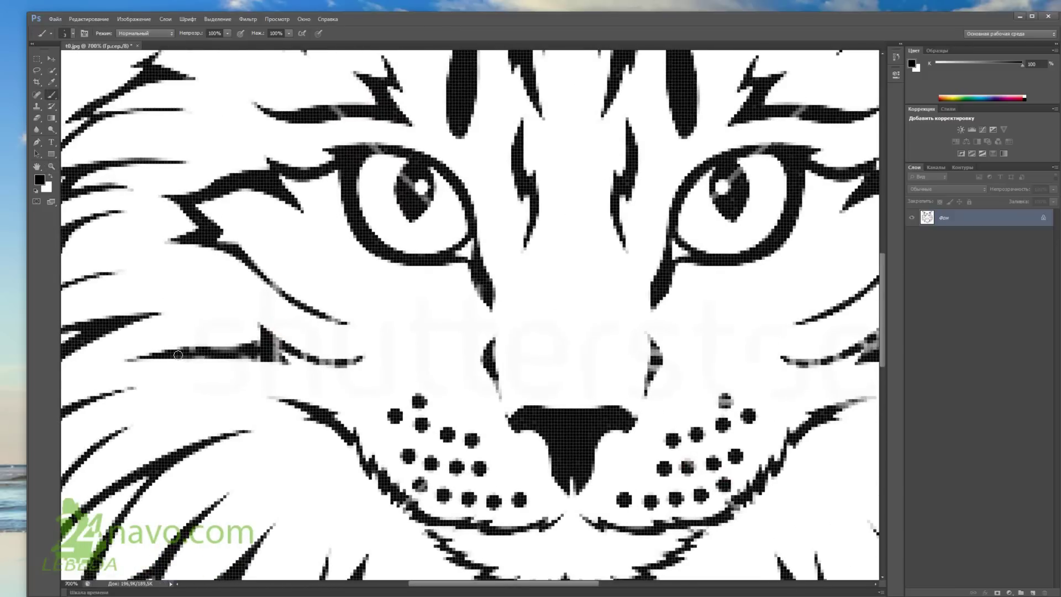
mouse_move(178, 354)
mouse_down()
mouse_move(251, 352)
mouse_move(267, 340)
mouse_move(301, 353)
mouse_move(232, 352)
mouse_move(266, 356)
mouse_move(271, 345)
mouse_up()
scroll(583, 349, right, 5)
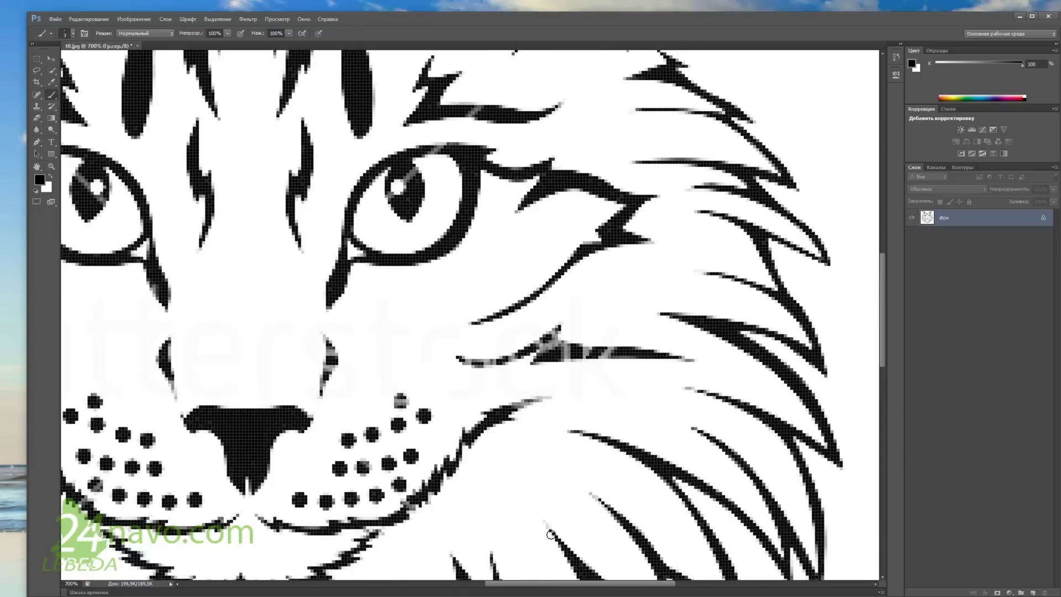
mouse_move(549, 339)
mouse_down()
mouse_move(621, 352)
mouse_move(549, 339)
mouse_move(551, 355)
mouse_move(553, 341)
mouse_move(539, 345)
mouse_move(563, 344)
mouse_move(563, 354)
mouse_move(540, 311)
mouse_move(551, 333)
mouse_up()
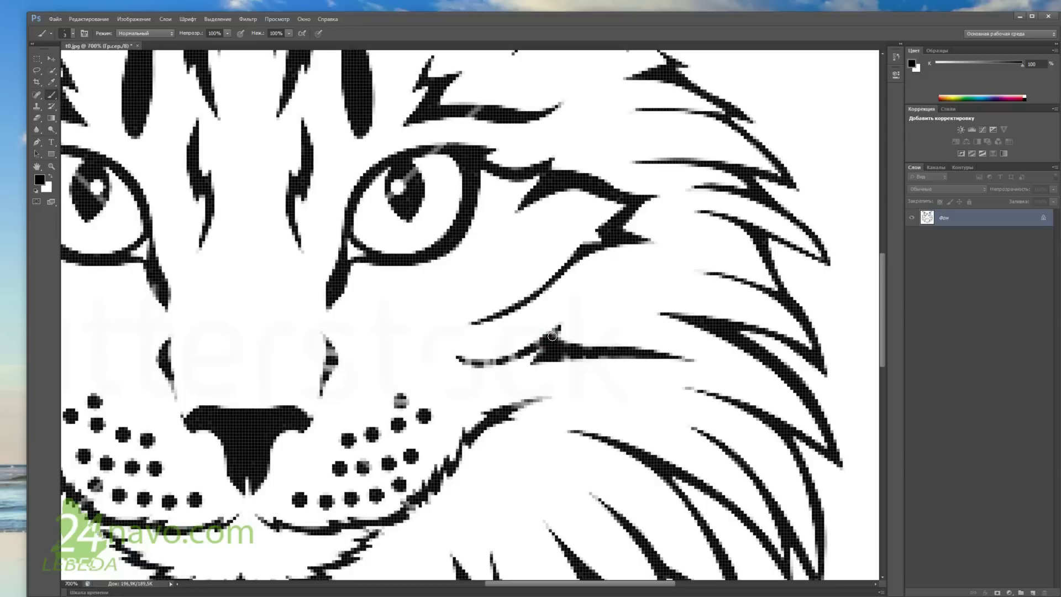
key(ctrl+0)
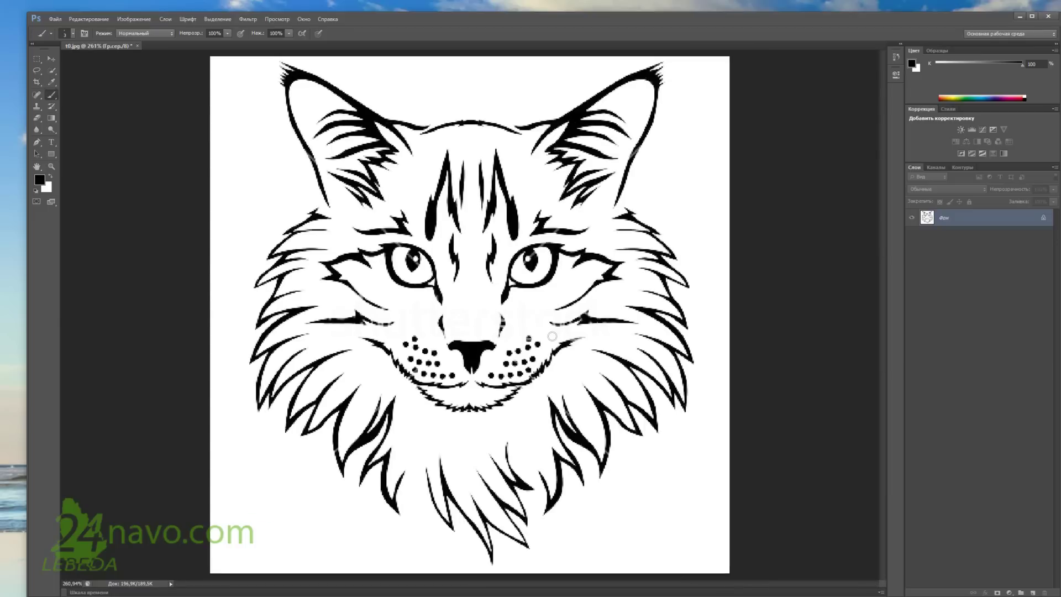
Save the cleaned cat image as JPEG t1 in the 28.08.18 folder at quality 12, baseline standard.
click(55, 19)
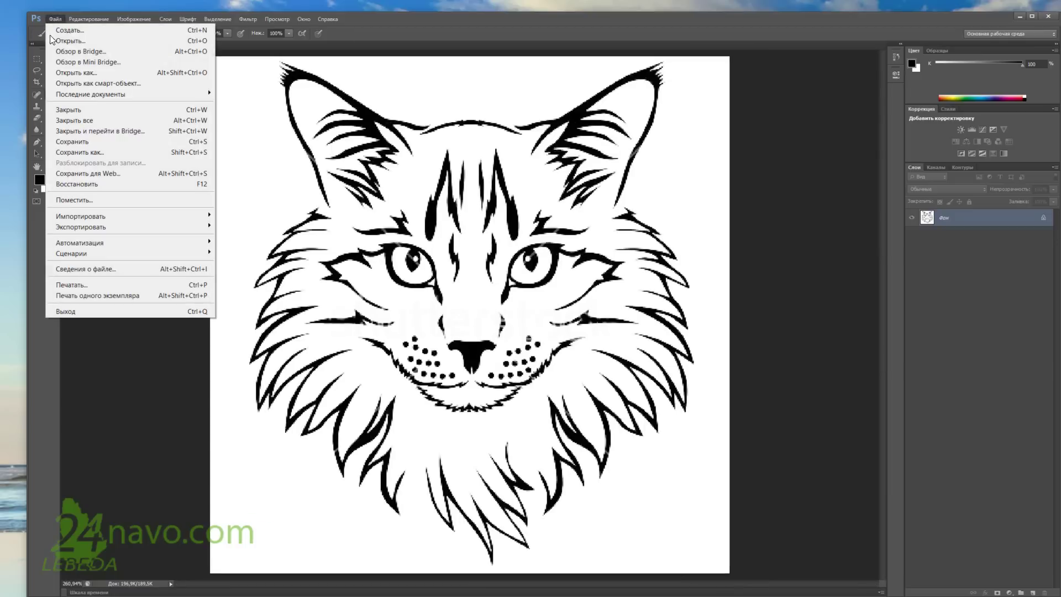
click(102, 157)
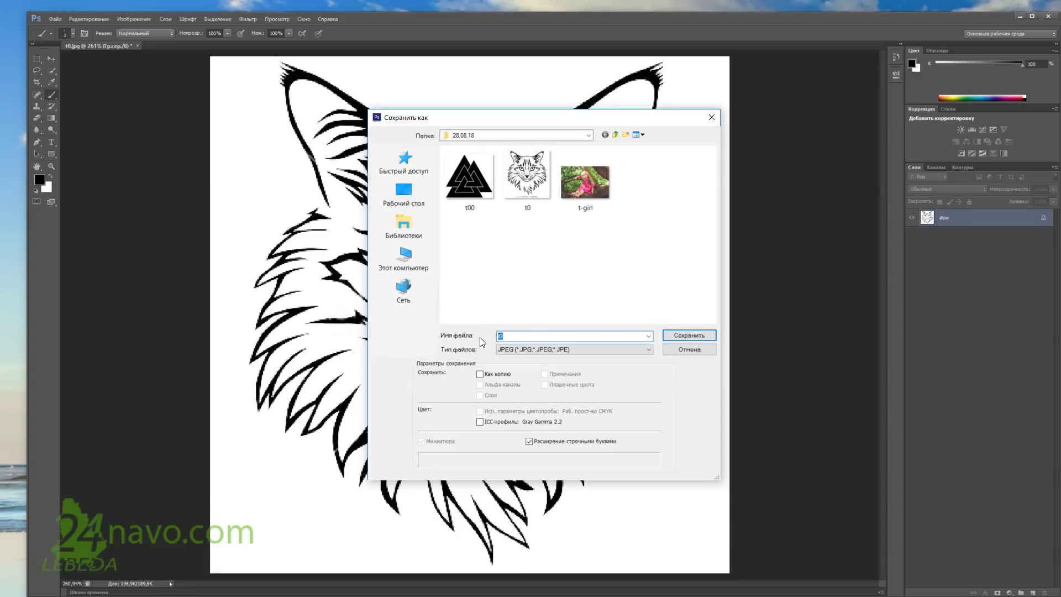
text(t1)
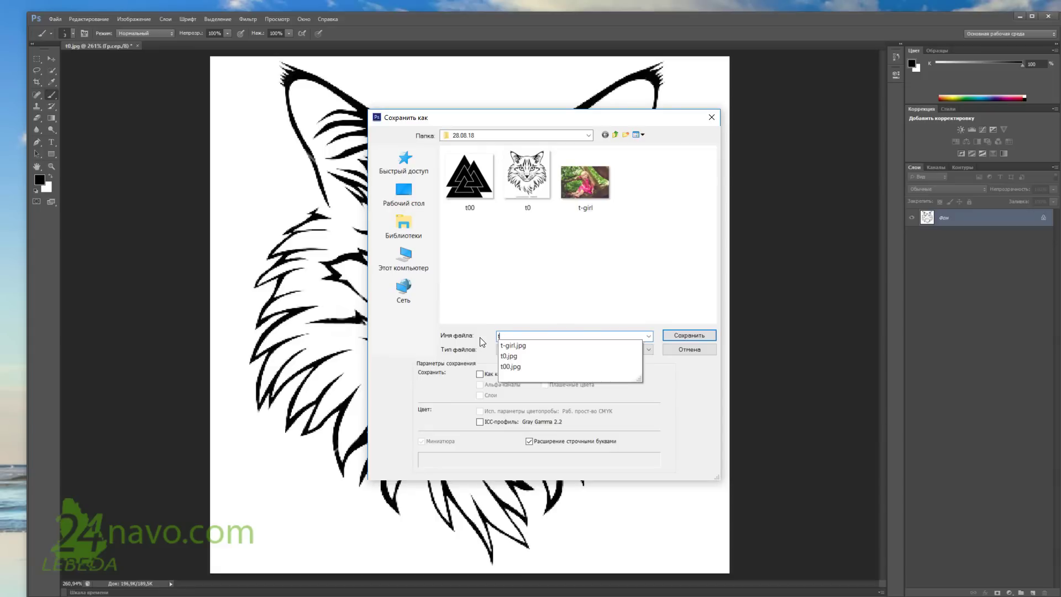
click(688, 335)
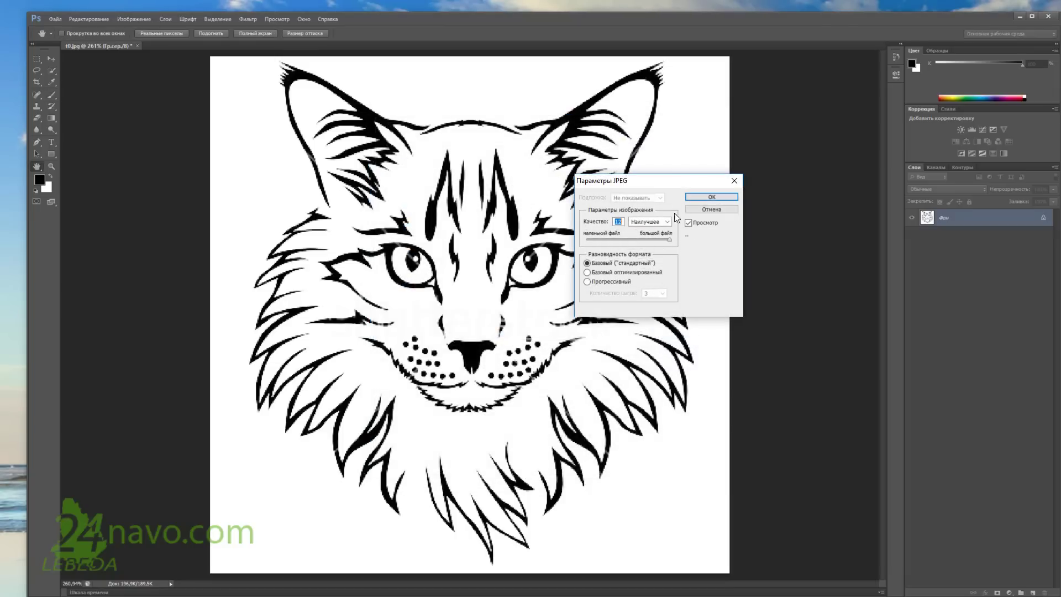
click(713, 197)
key(b)
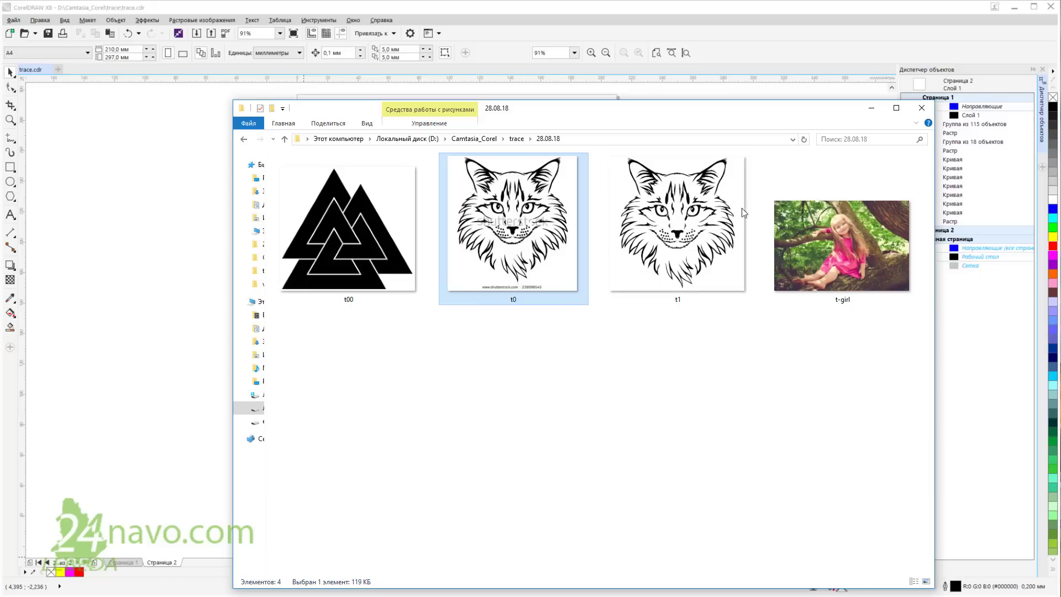
Bring the t1 image from the File Explorer folder into CorelDRAW on page 2 and centre it on the page.
drag(700, 227, 171, 276)
click(171, 265)
key(p)
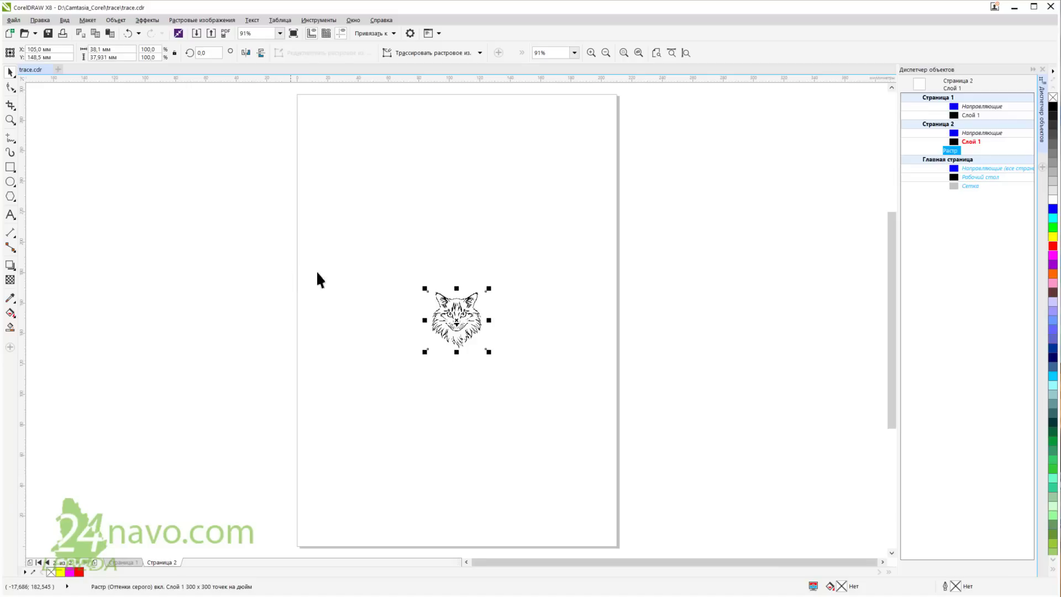
Open PowerTRACE on the cat bitmap from the centerline technical illustration trace and change the trace type to Outline (Абрис).
click(623, 53)
click(480, 52)
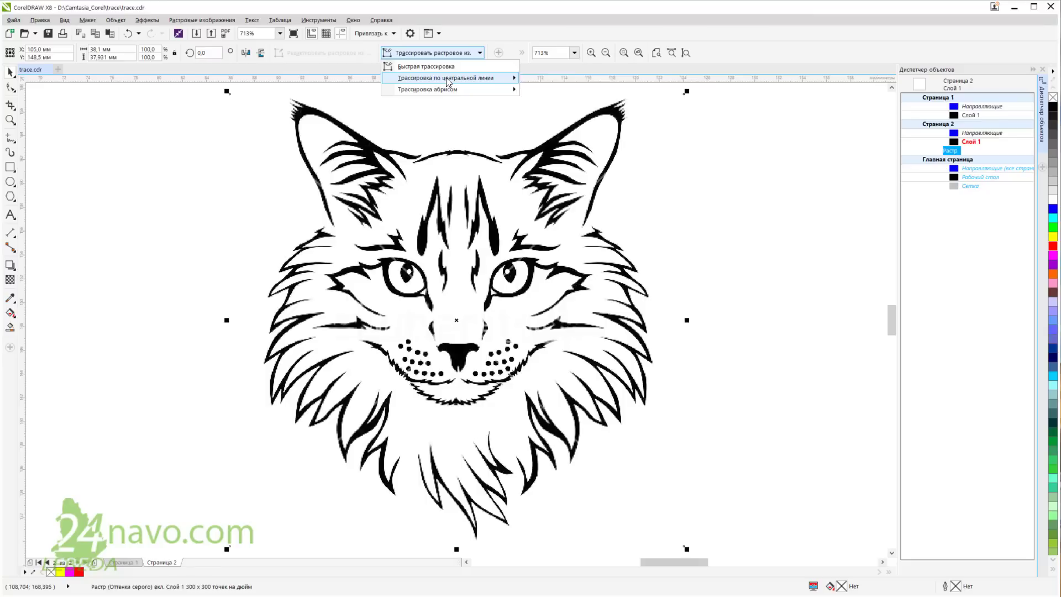
mouse_move(447, 78)
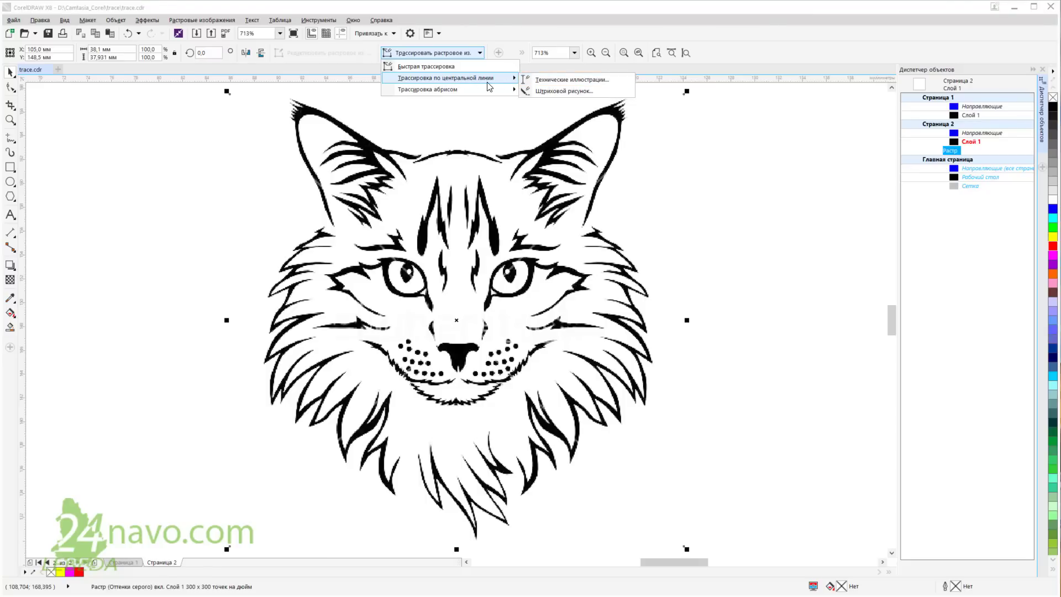
mouse_move(489, 89)
click(574, 82)
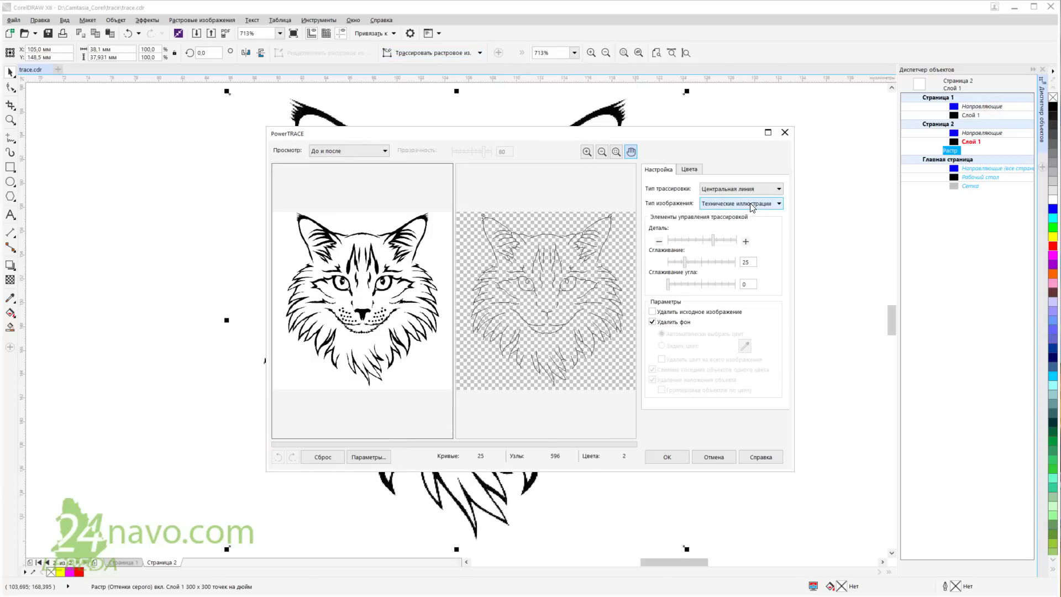
click(777, 191)
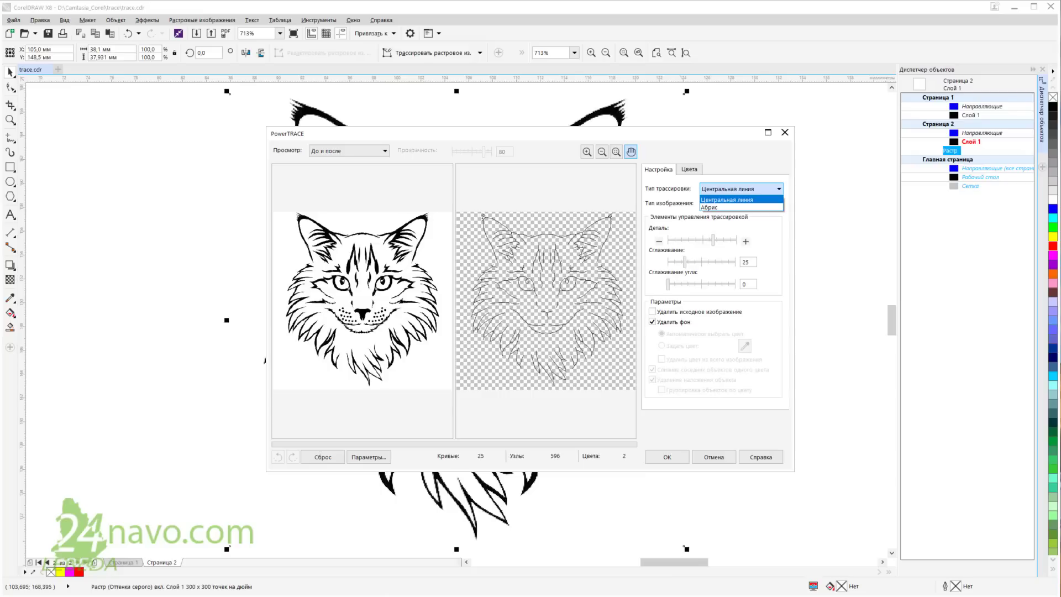
click(728, 208)
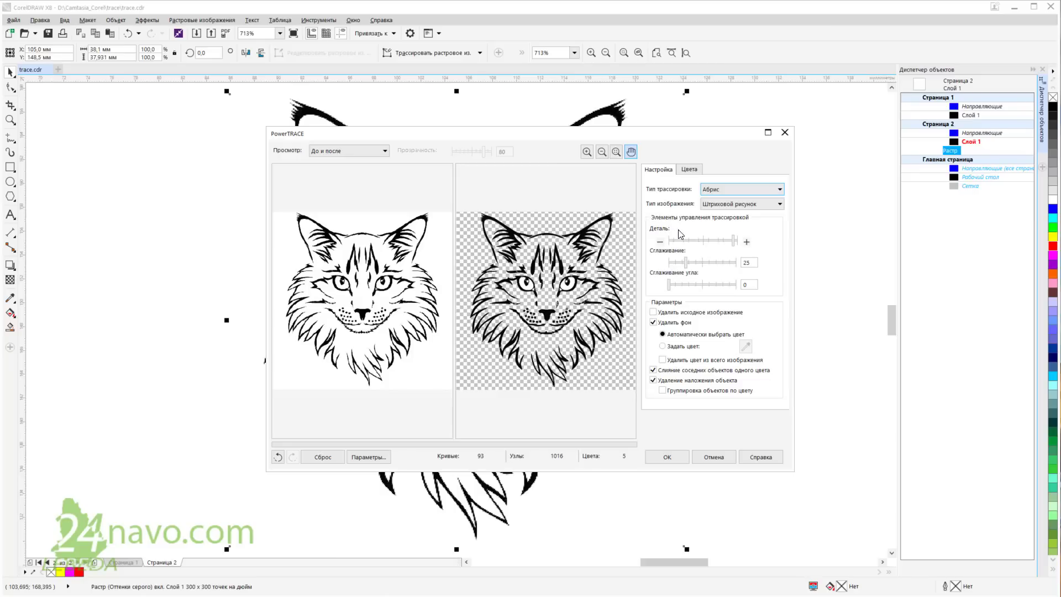
click(733, 240)
Delete the intermediate greys 139, 63 and 94 from the trace palette, keeping only white 255 and black 6.
click(689, 169)
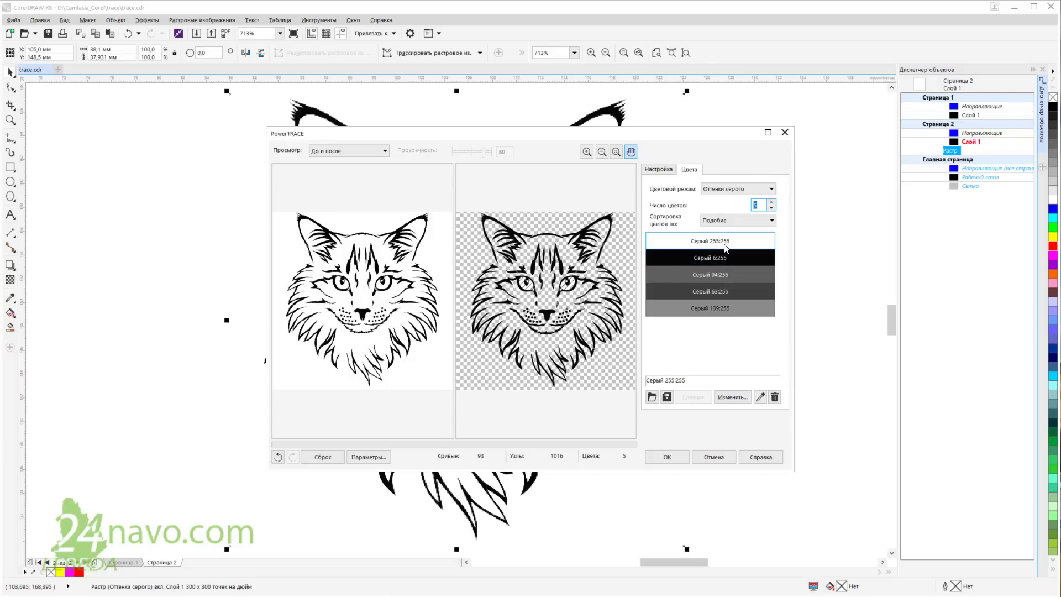
click(738, 308)
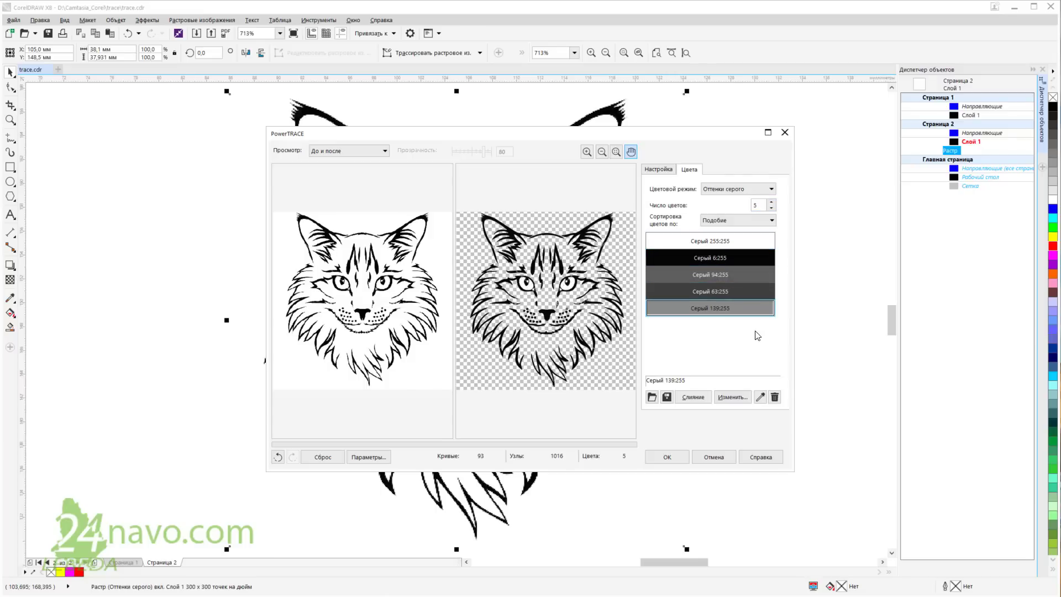
click(774, 397)
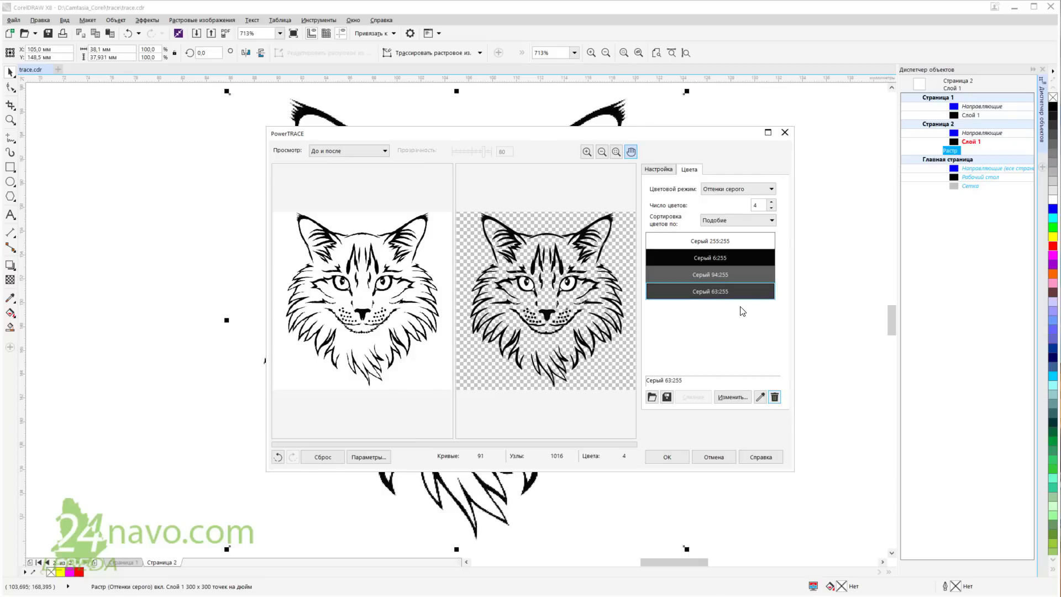
click(775, 398)
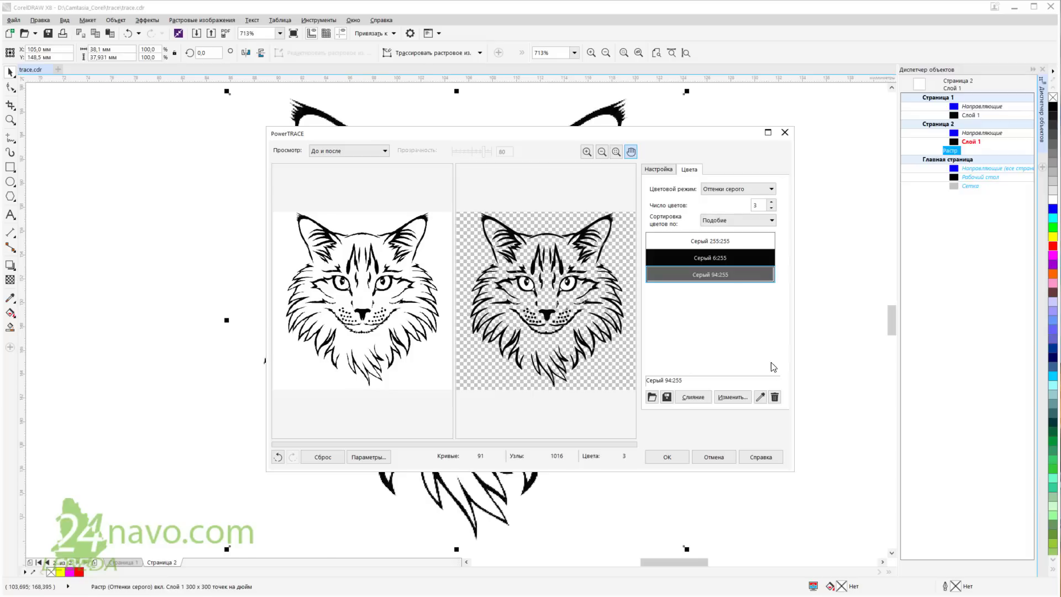
click(774, 397)
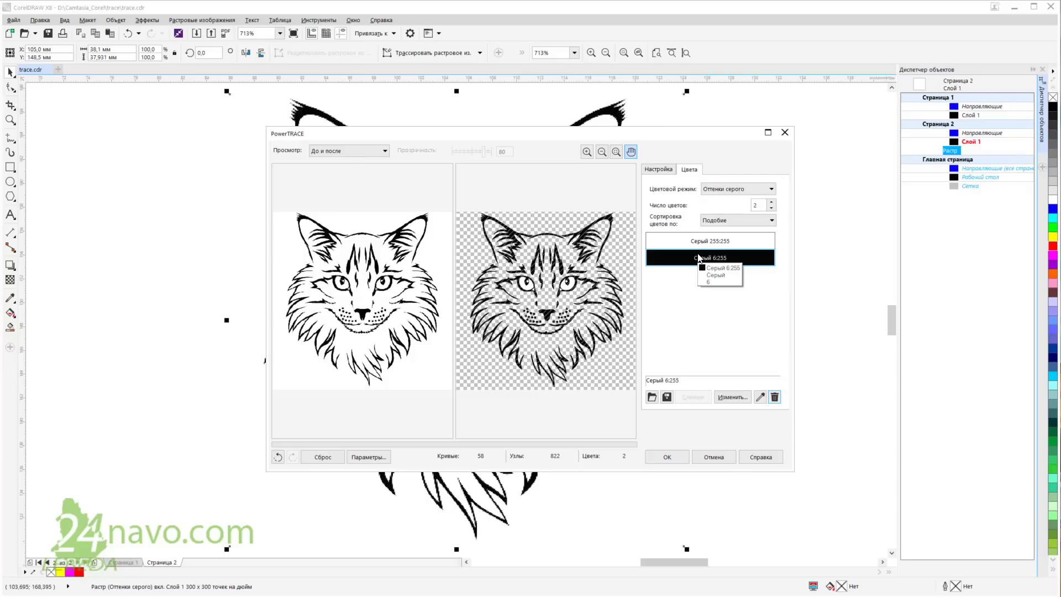
click(659, 169)
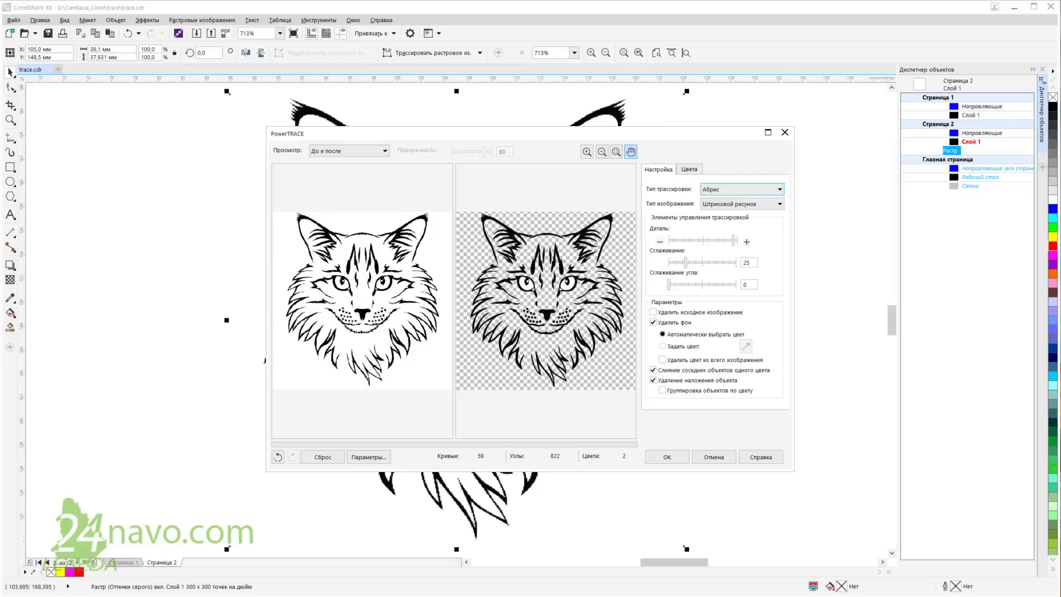
Lower the trace detail to near its minimum and raise it back close to the maximum.
click(733, 243)
drag(732, 243, 678, 243)
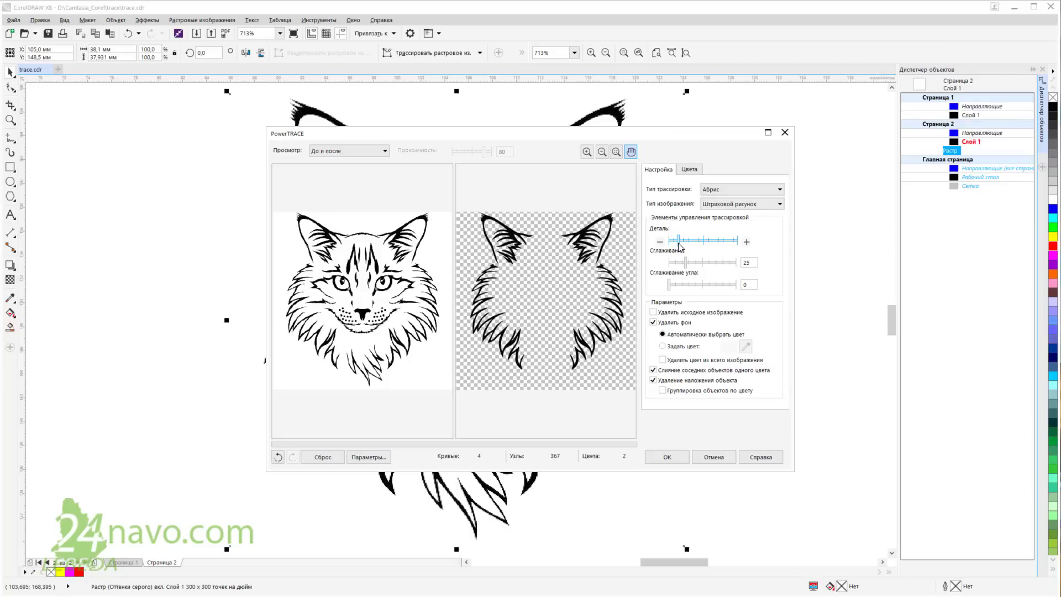
drag(679, 247, 728, 247)
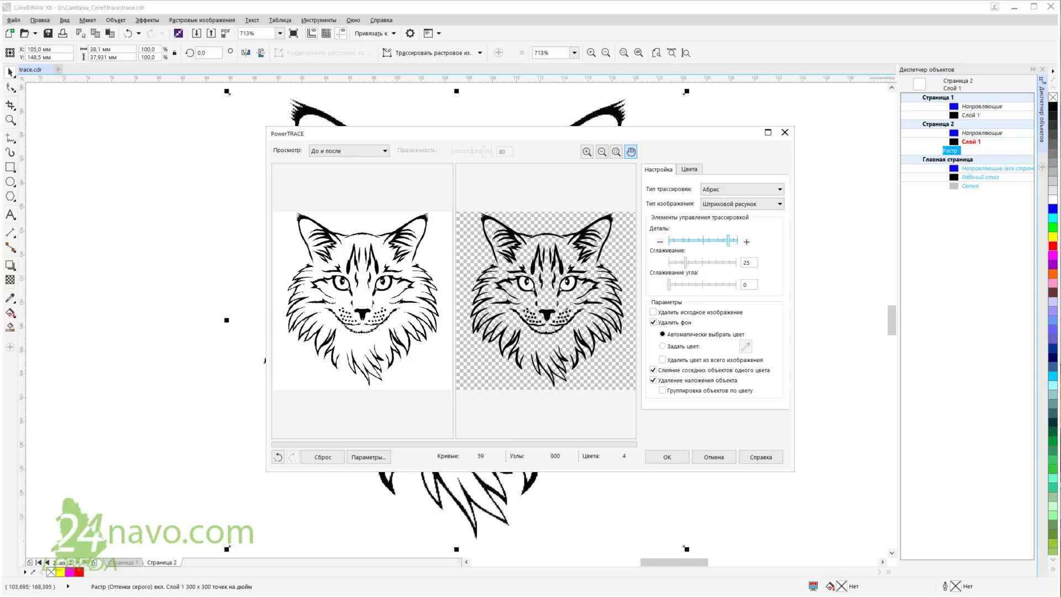
drag(728, 247, 738, 246)
drag(736, 243, 728, 245)
key(Tab)
key(Tab)
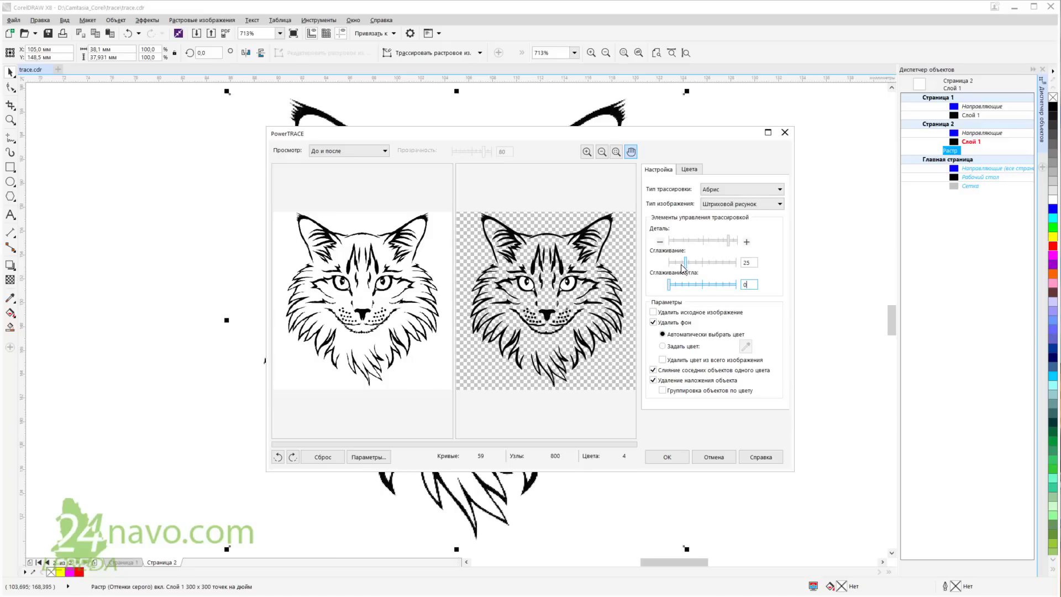
Try the cat trace with smoothing at 100 and return the smoothing to 25.
click(744, 263)
drag(697, 265, 736, 266)
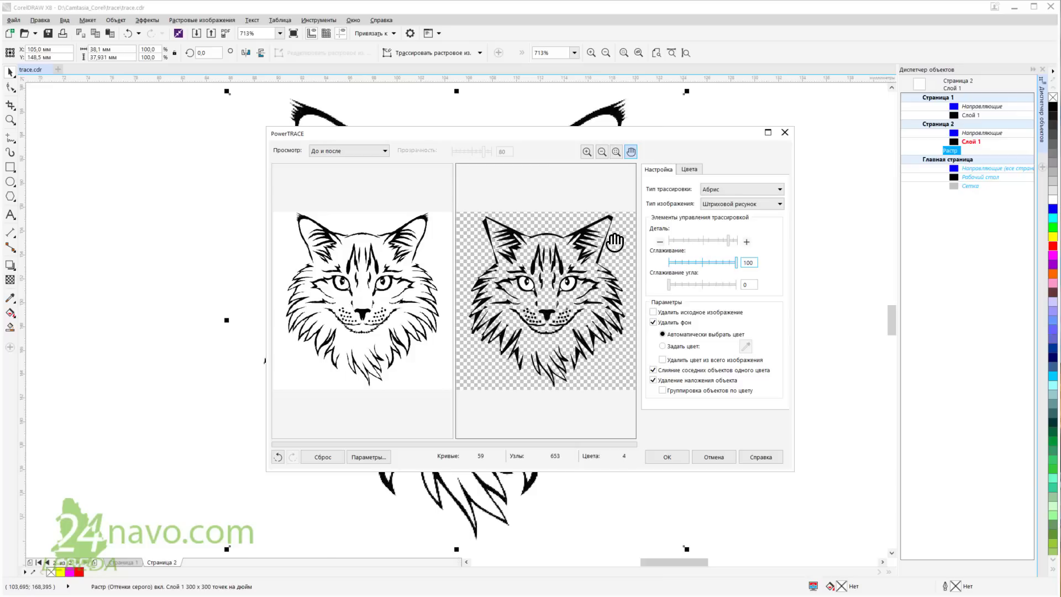
drag(736, 263, 685, 273)
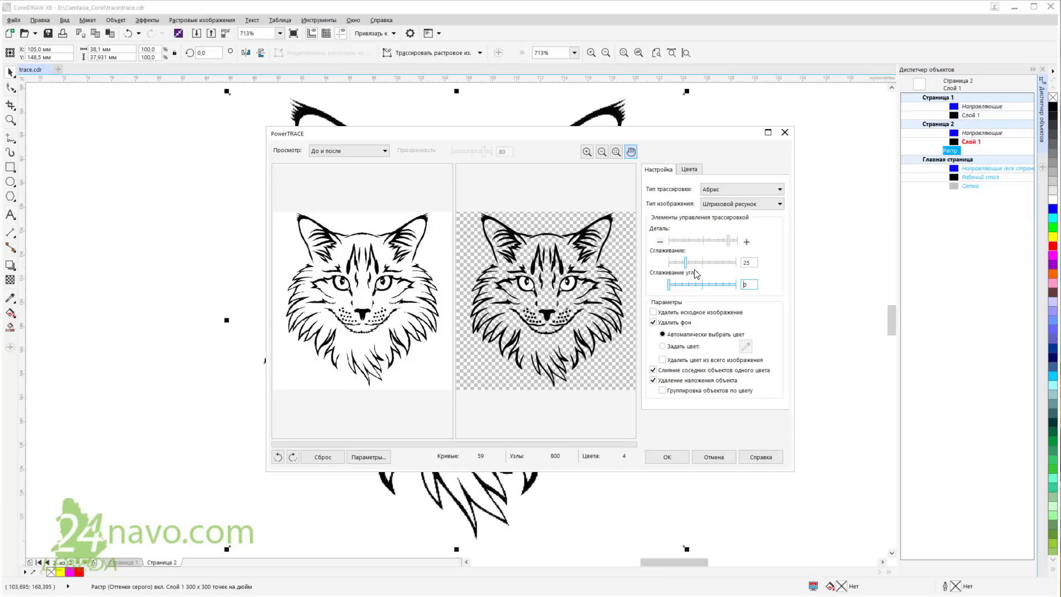
Try the cat trace with corner smoothing at 100 and return the corner smoothing to 0.
click(694, 284)
drag(670, 291, 739, 295)
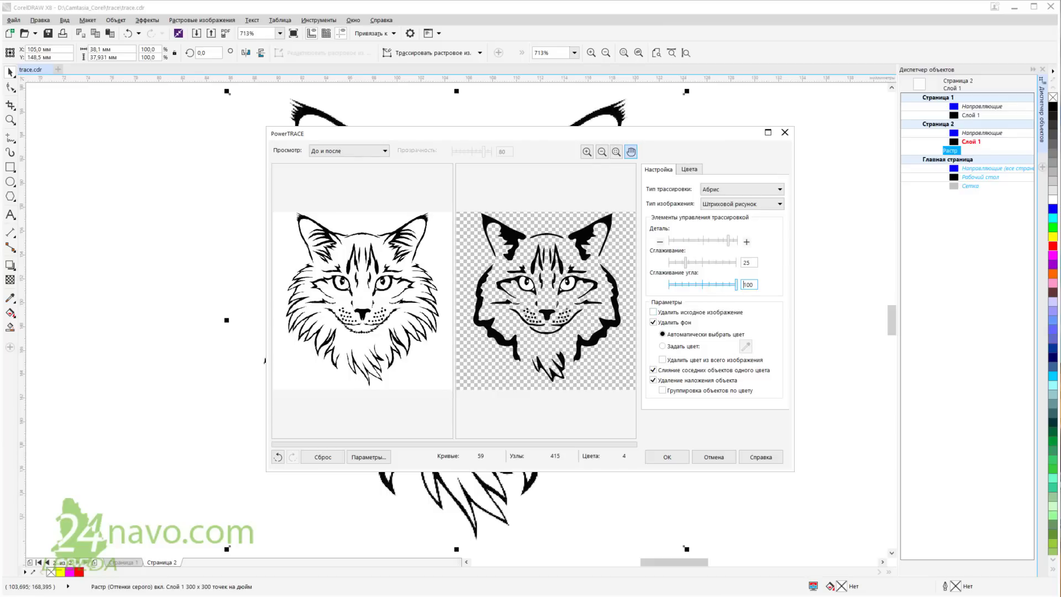
drag(736, 284, 662, 296)
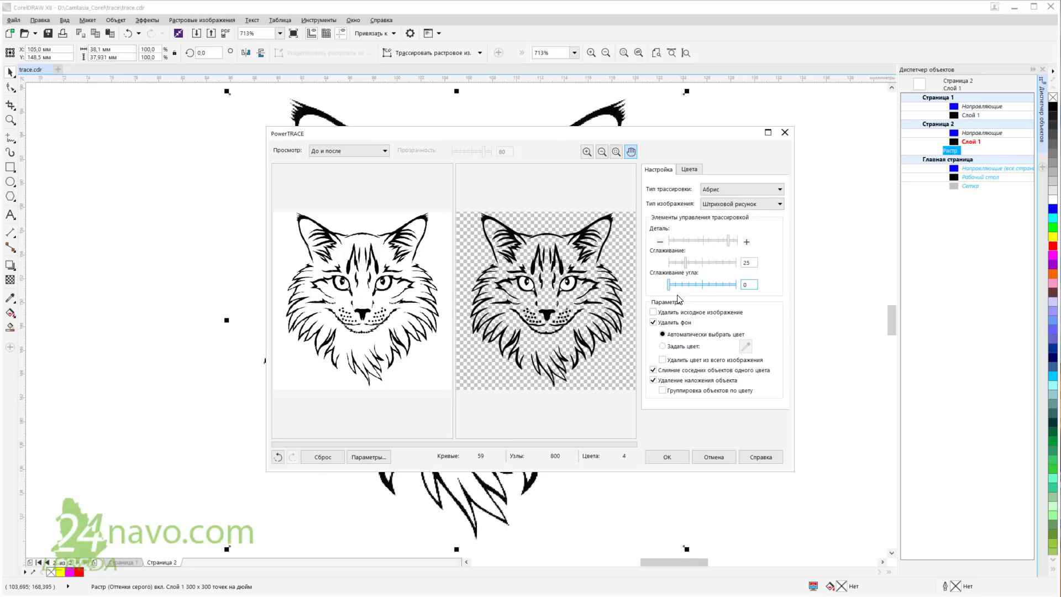
Switch background removal off and on again, and accept the outline trace of the cat.
click(653, 322)
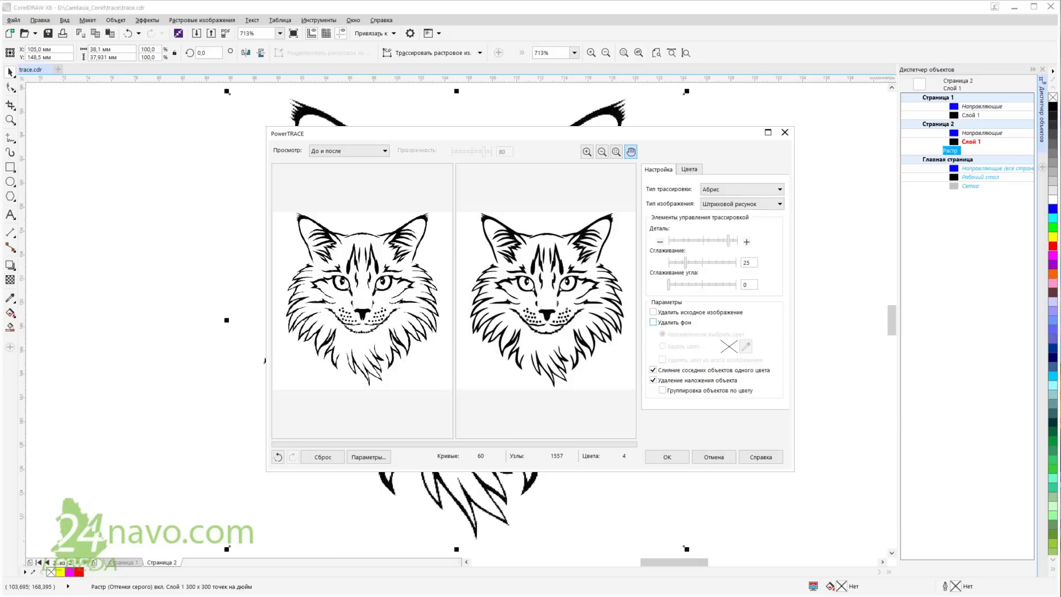
click(654, 325)
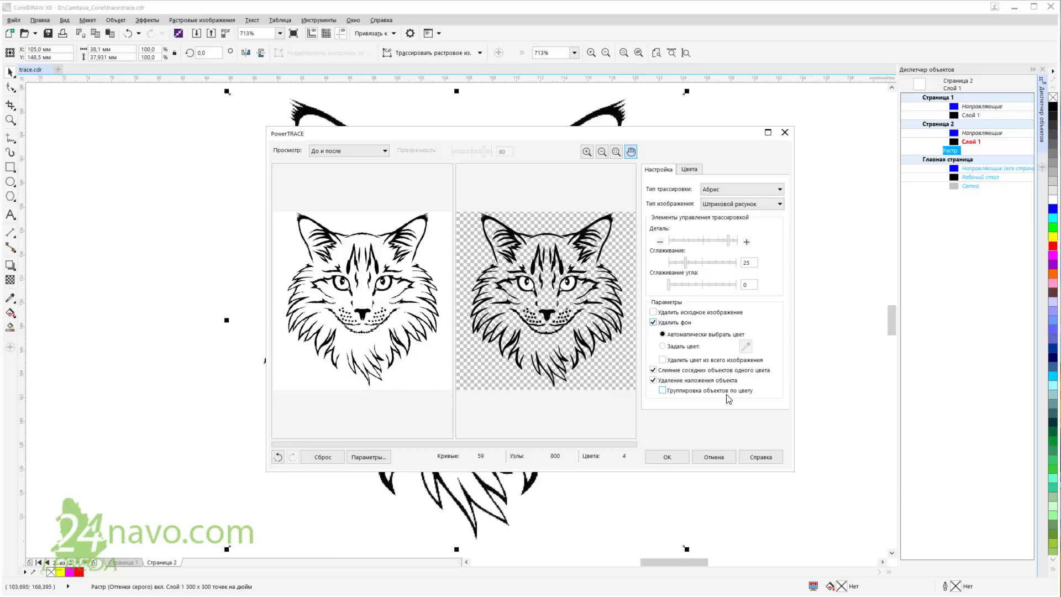
click(667, 457)
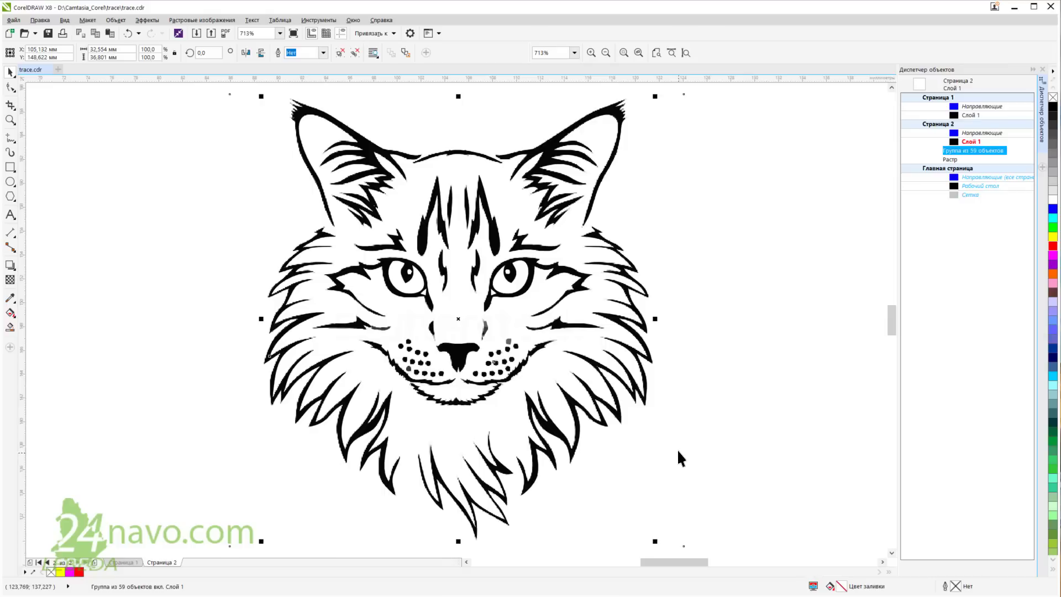
Place the traced cat group to the right of the source bitmap, level with it.
drag(620, 420, 847, 420)
click(260, 337)
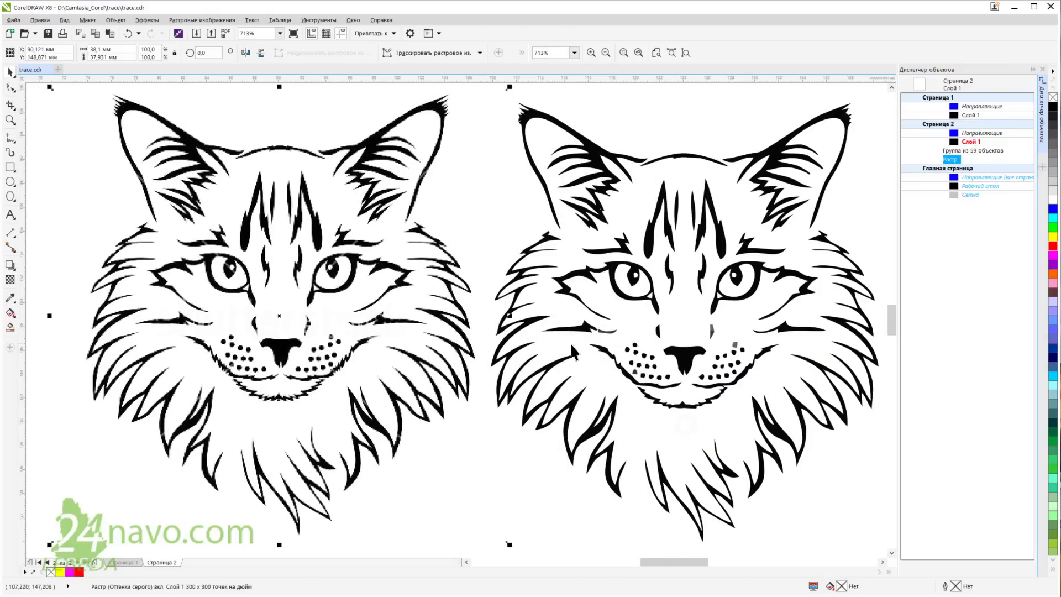
click(610, 353)
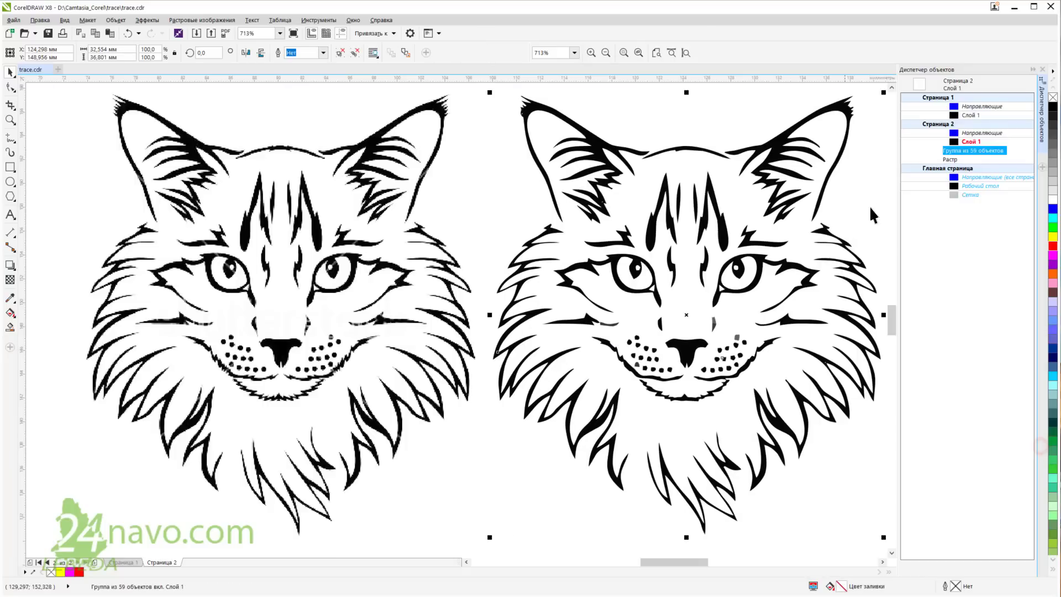
Ungroup the traced cat group of 59 objects into individual curves.
click(989, 150)
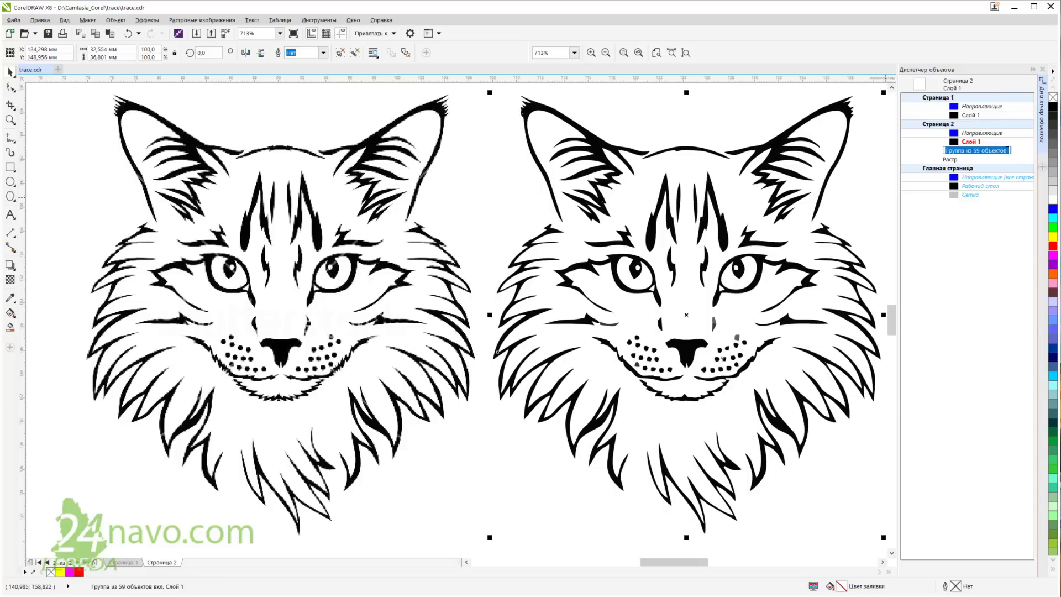
key(Escape)
key(Escape)
click(976, 151)
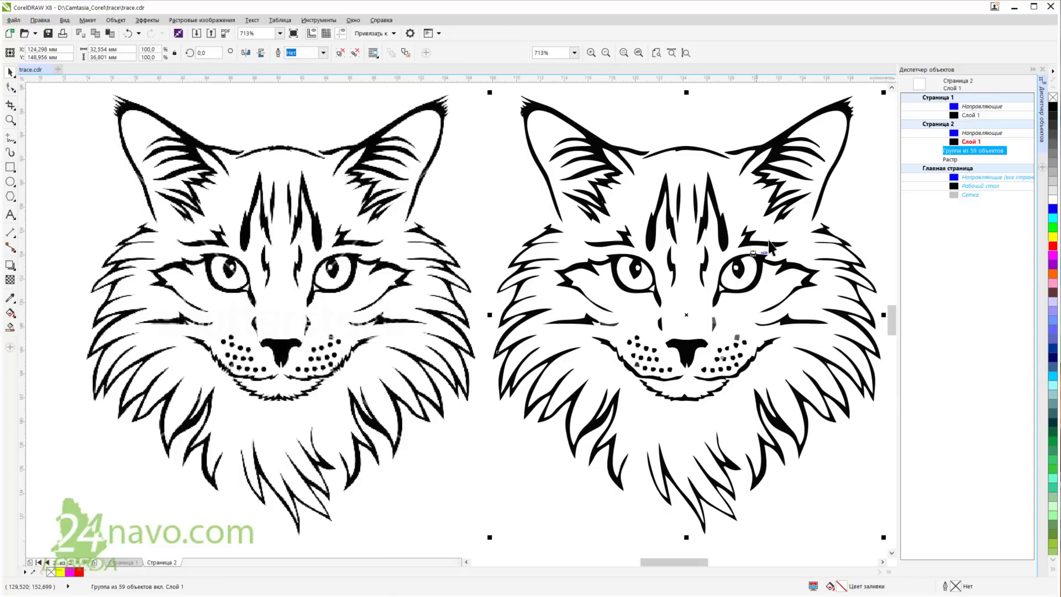
click(357, 53)
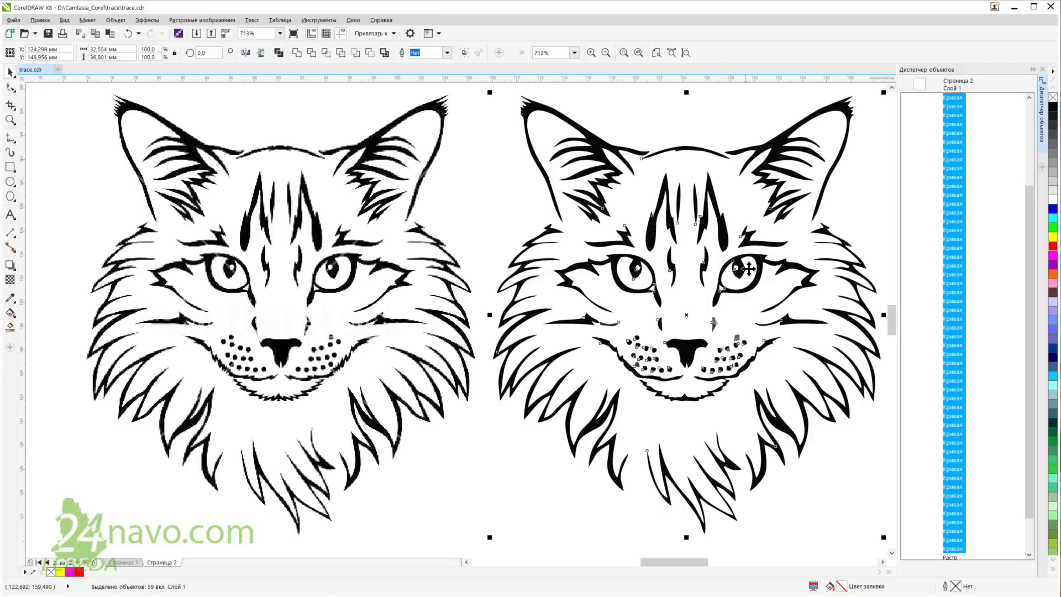
Fill the traced cat's right-hand eye with yellow, its left-hand eye with green and its nose with orange #FF6600.
click(741, 286)
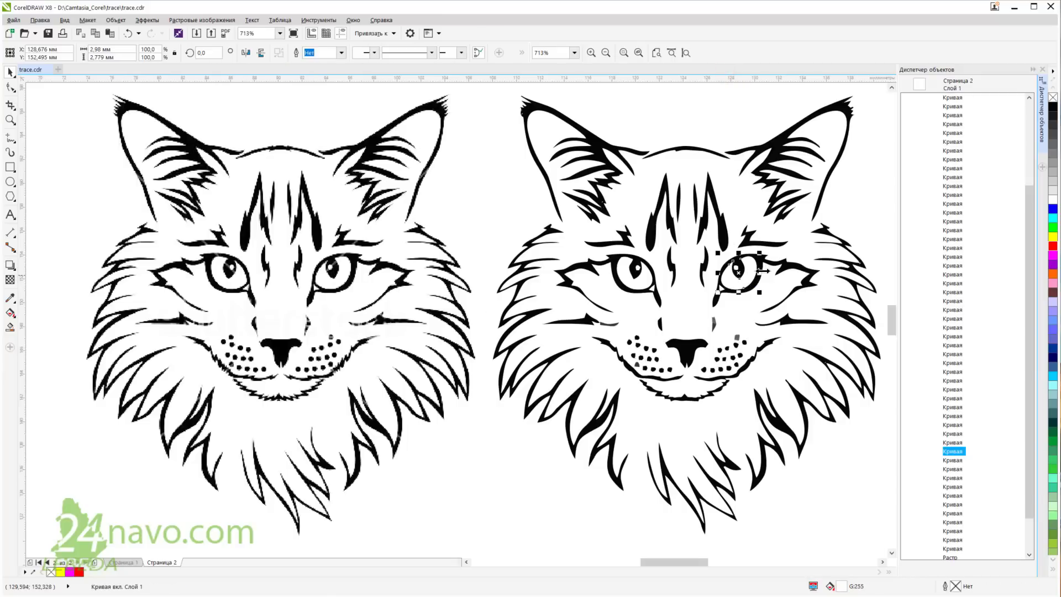
click(1052, 236)
drag(1053, 227, 635, 271)
click(685, 348)
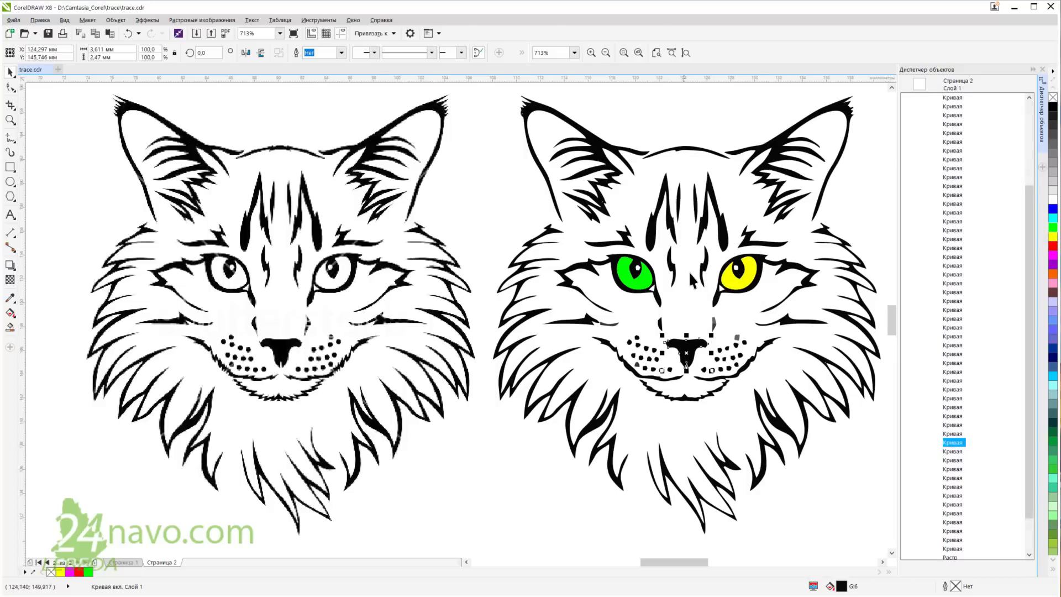
click(1052, 273)
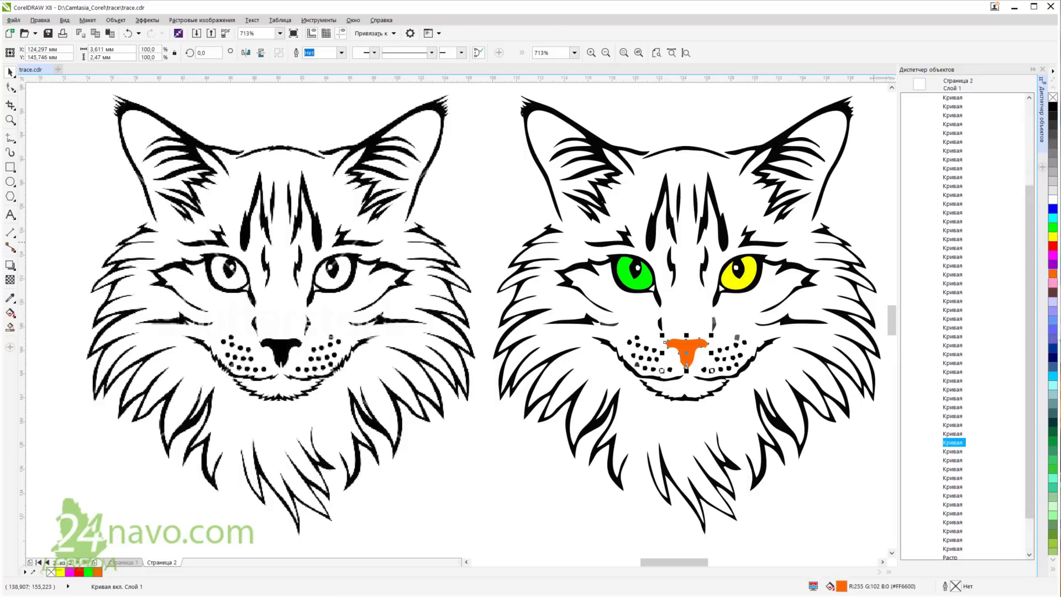
click(590, 278)
Bring the t-girl photo from the 28.08.18 folder in File Explorer onto page 2, below and left of the cats.
scroll(590, 278, down, 2)
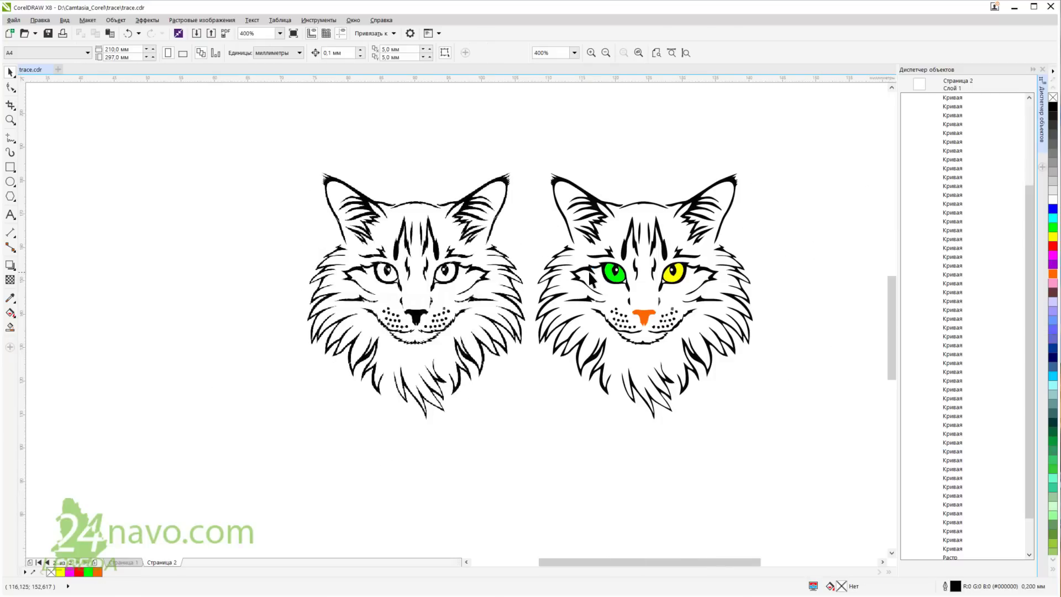
scroll(590, 278, down, 1)
drag(571, 313, 498, 313)
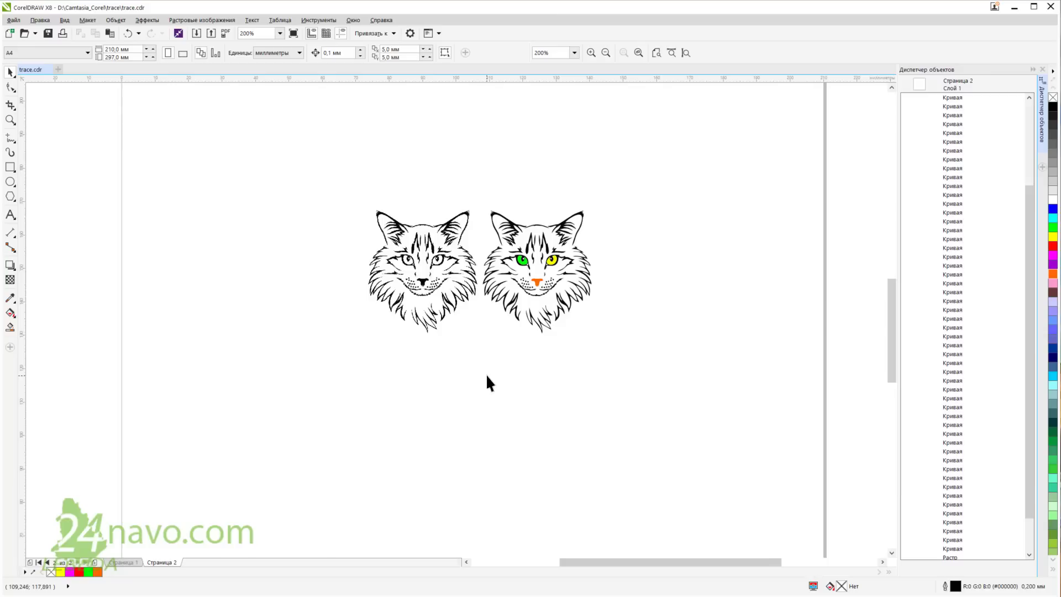
key(alt+Tab)
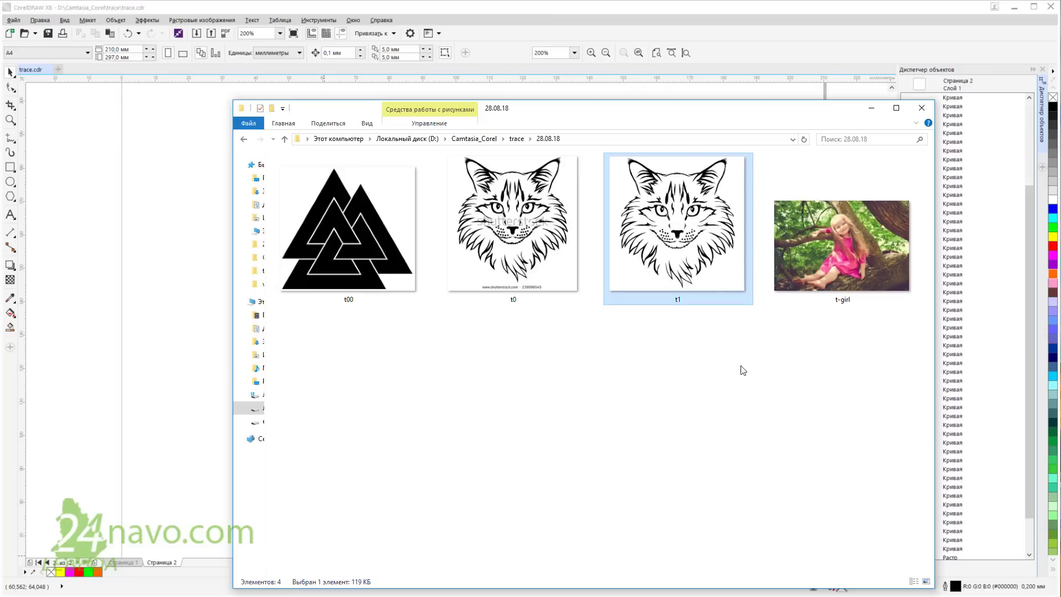
drag(843, 243, 194, 412)
click(194, 271)
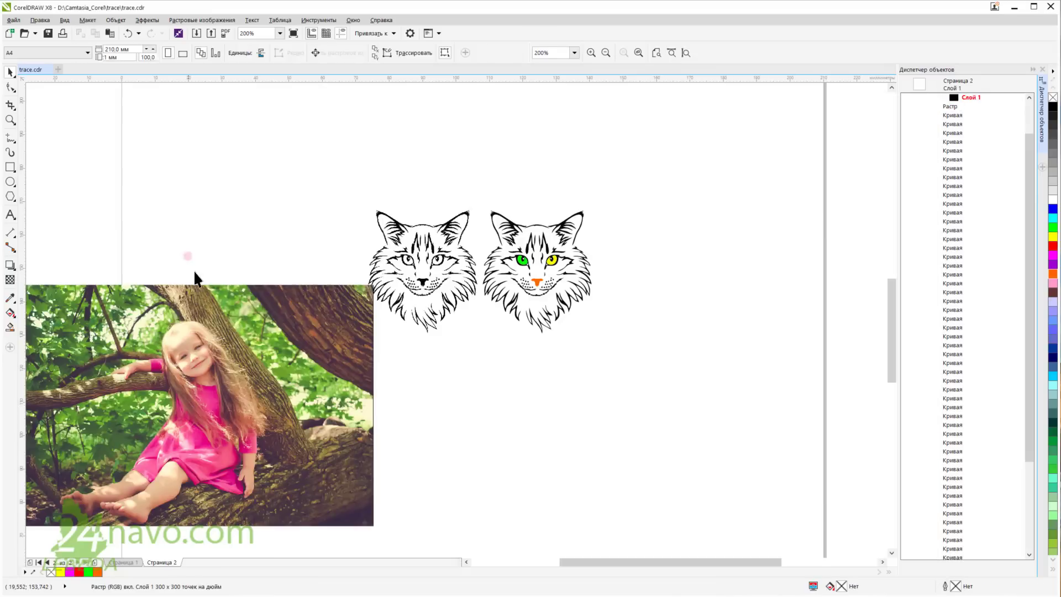
Open PowerTRACE on the girl photo from the centerline technical illustration trace, change the trace type to Outline (Абрис), and allow the bitmap reduction.
scroll(362, 398, down, 2)
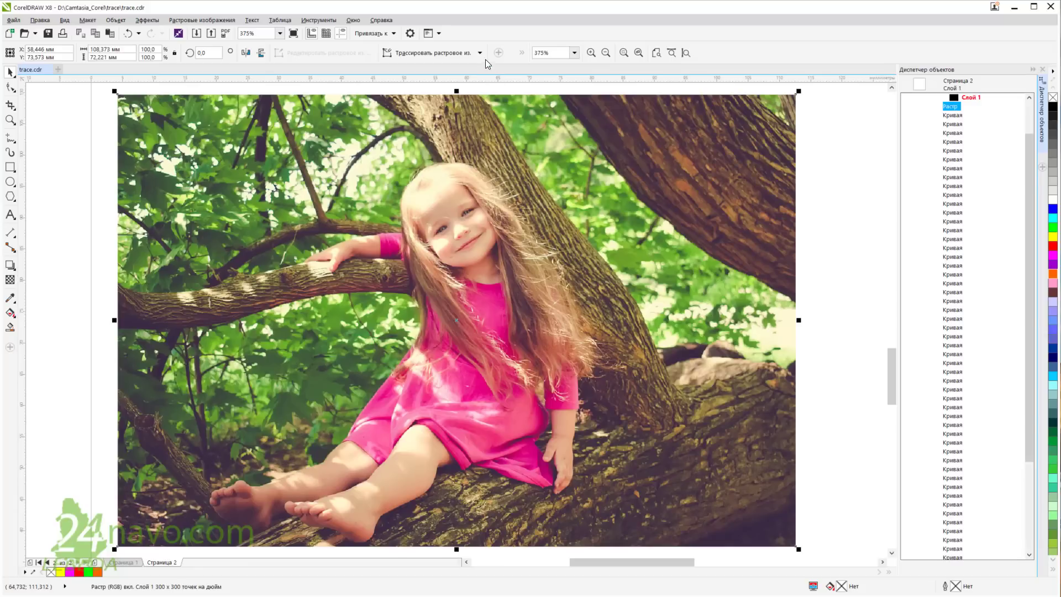
key(shift+F2)
click(434, 52)
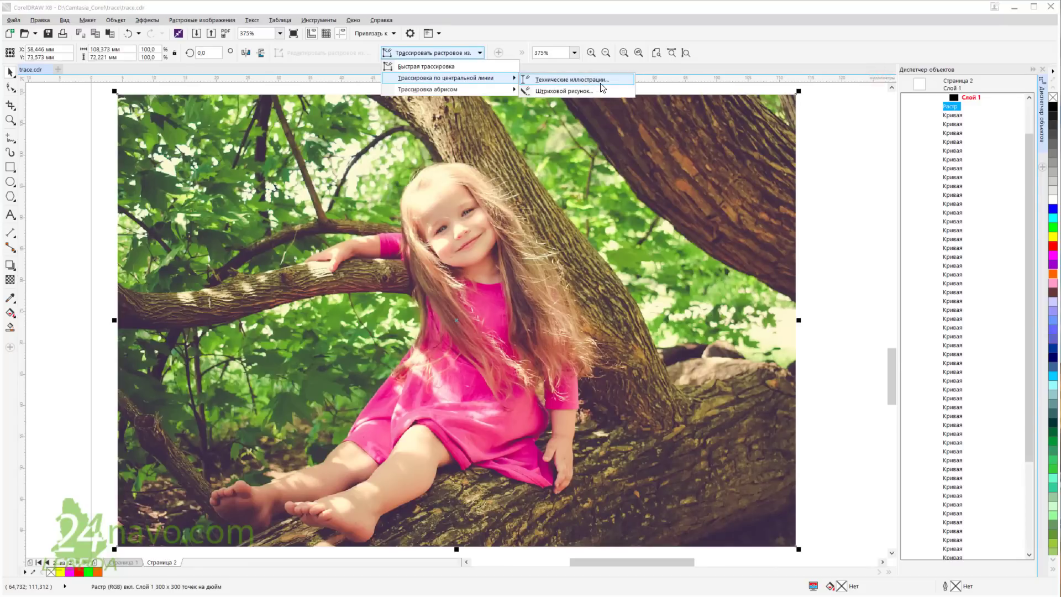
click(1029, 116)
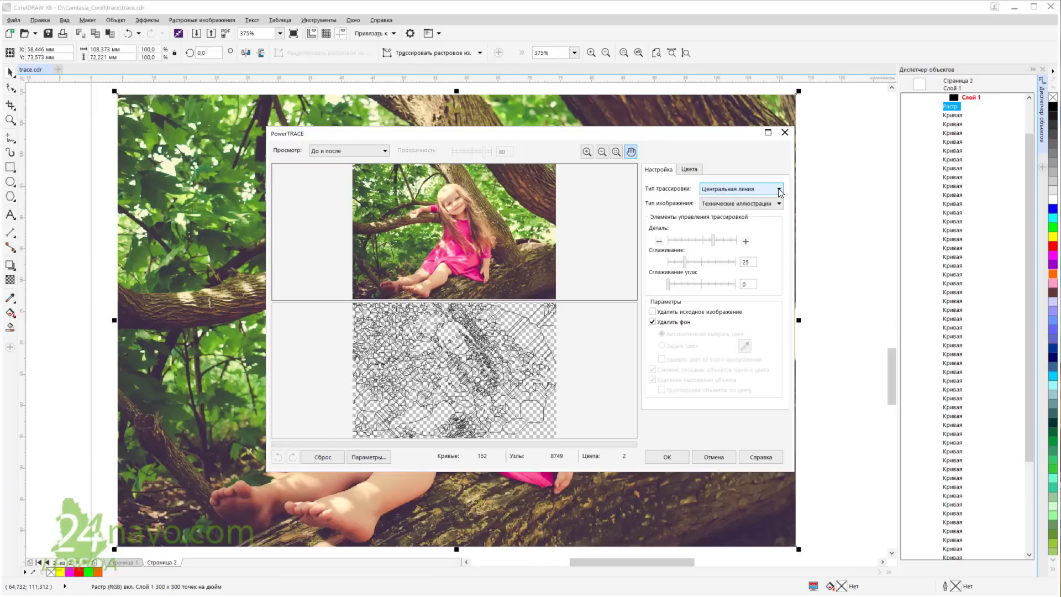
click(746, 189)
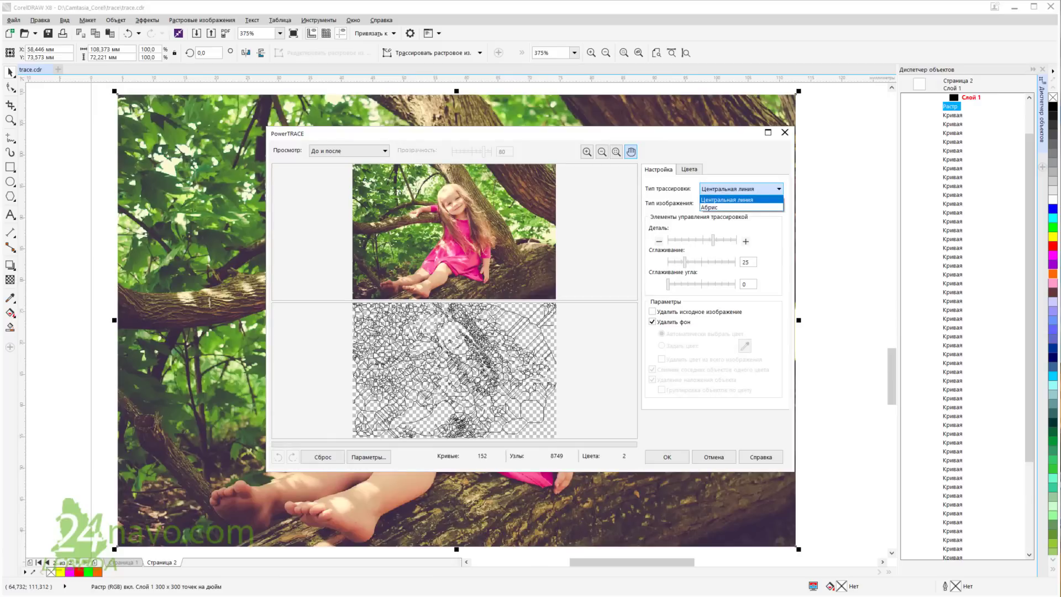
click(741, 207)
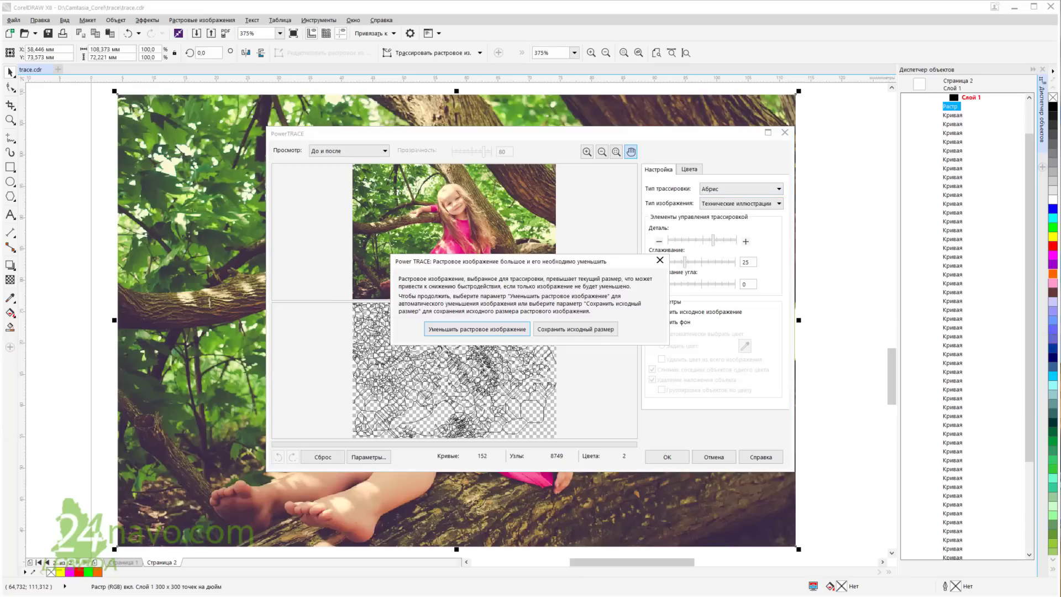
click(503, 331)
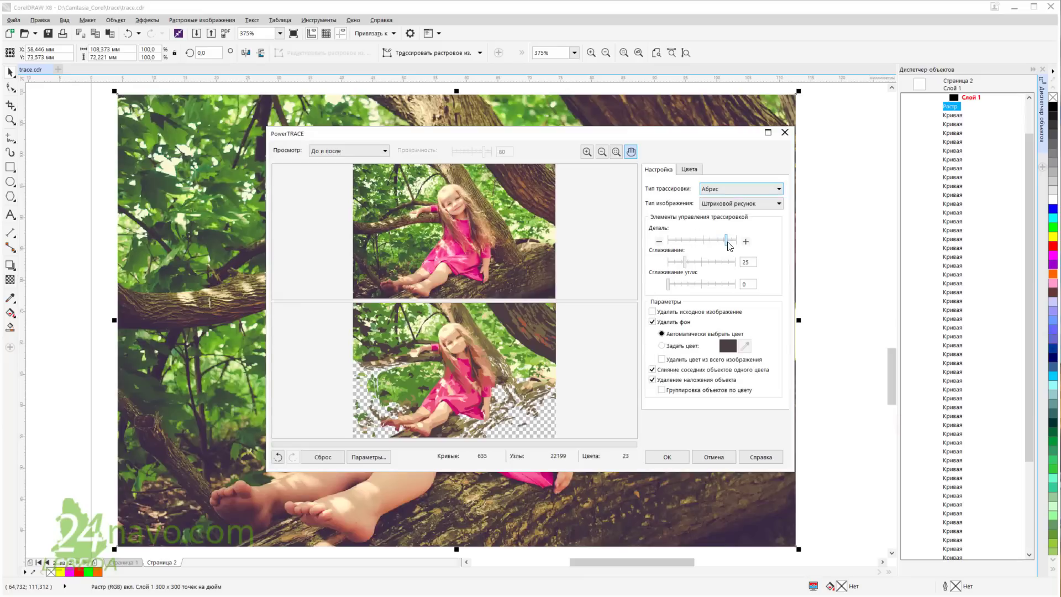
Apply the girl photo's trace with maximum detail and no background removal, and move the traced group to the right of the photo.
drag(727, 244, 741, 249)
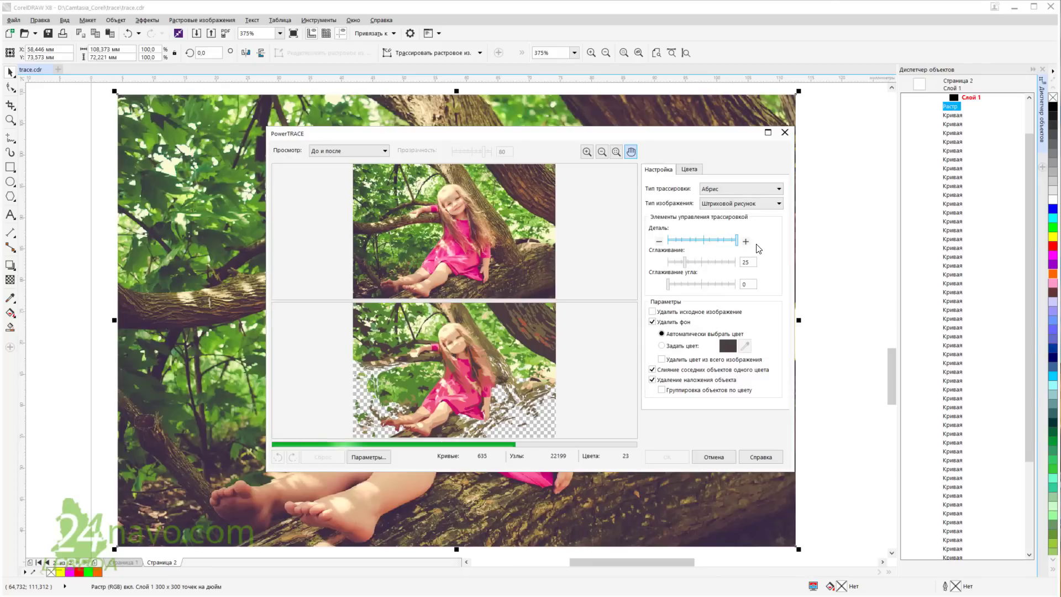
click(692, 321)
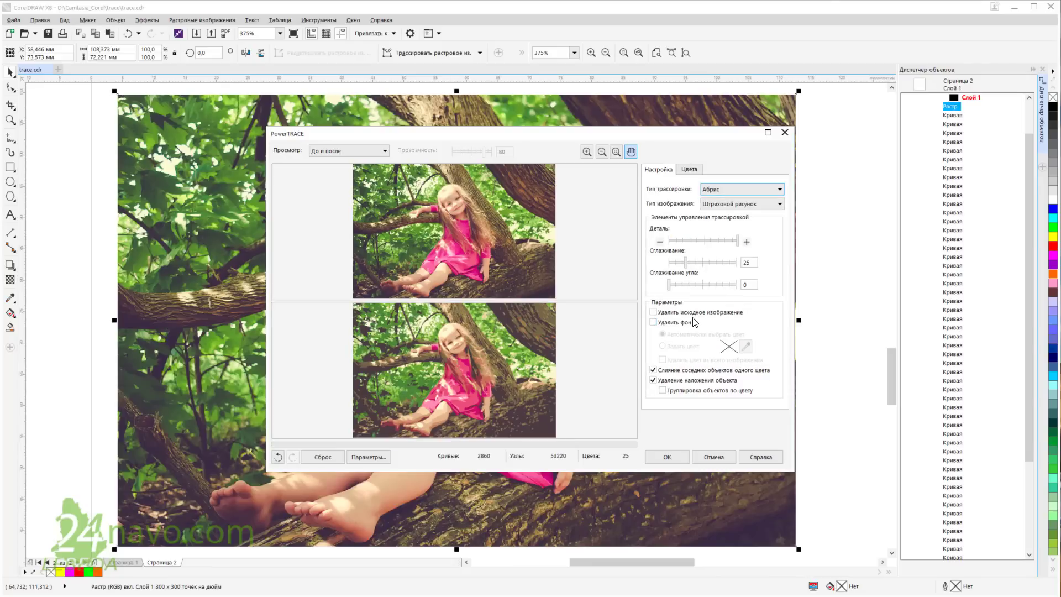
click(677, 457)
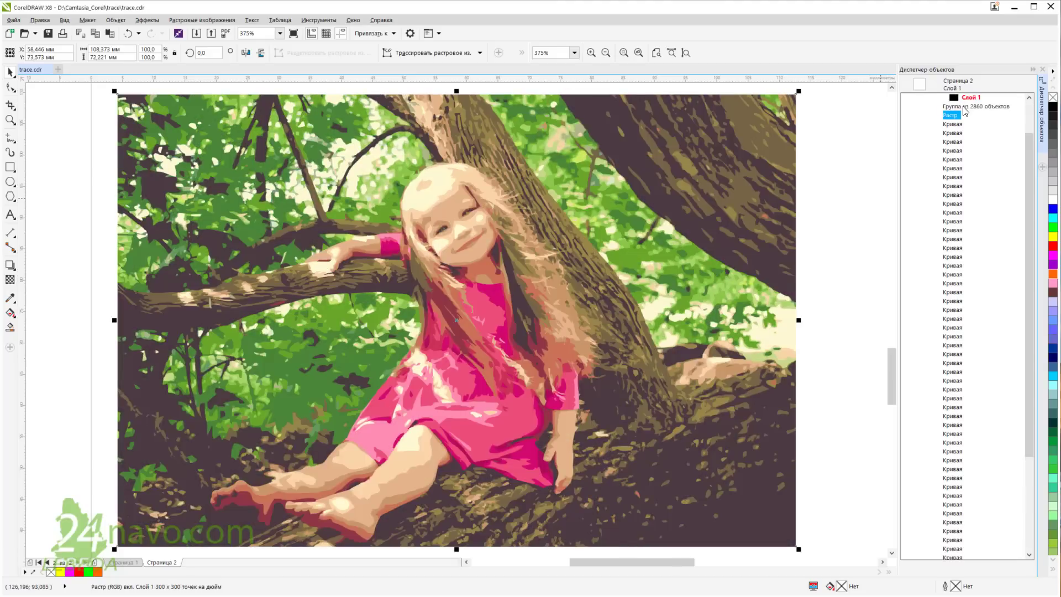
click(963, 107)
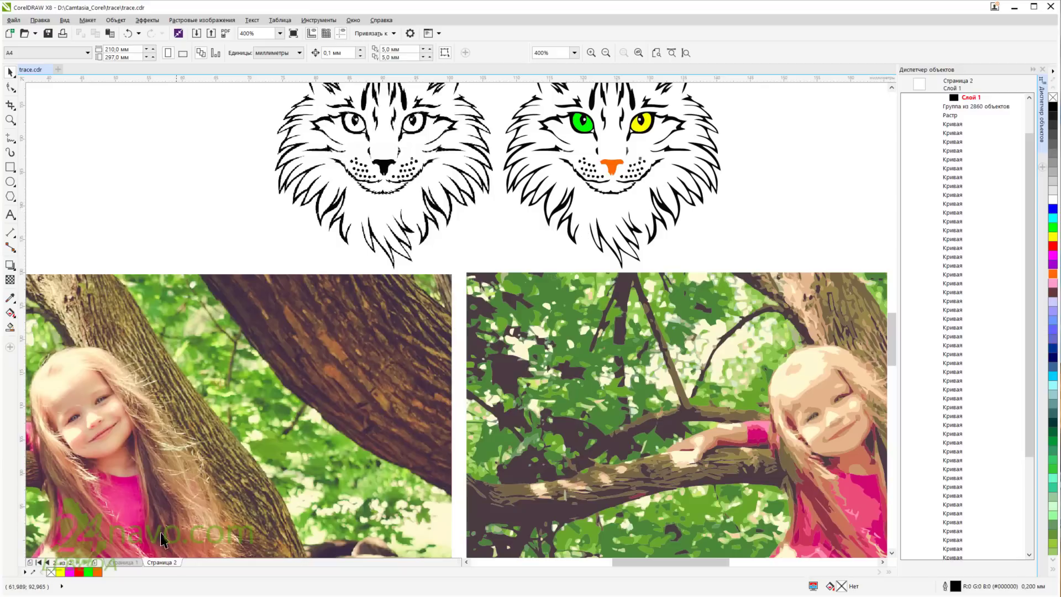
Add page 3 and bring the t-girl photo from the 28.08.18 folder in File Explorer onto it.
click(95, 561)
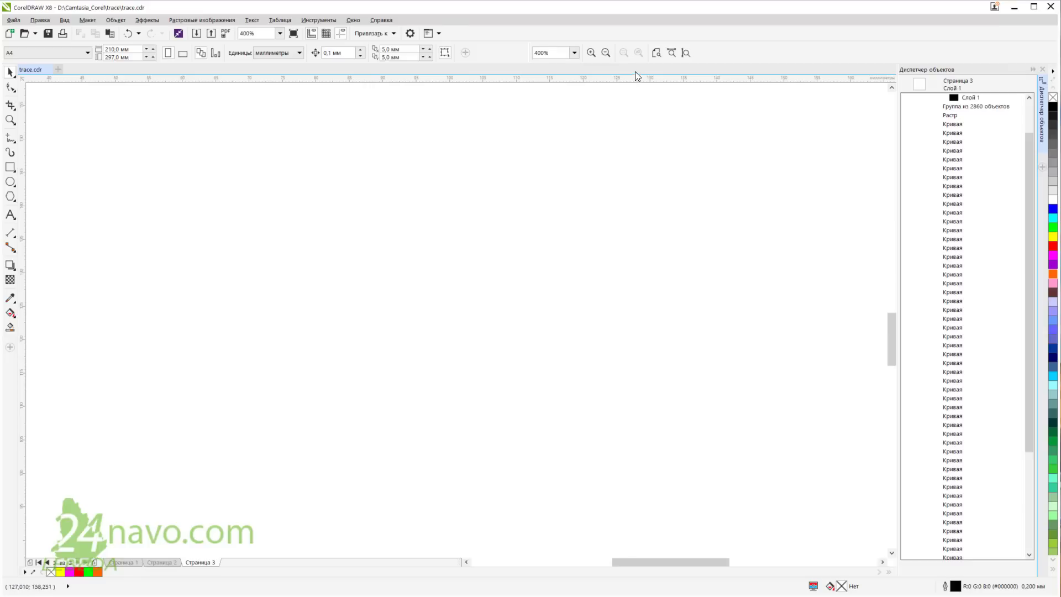
click(672, 53)
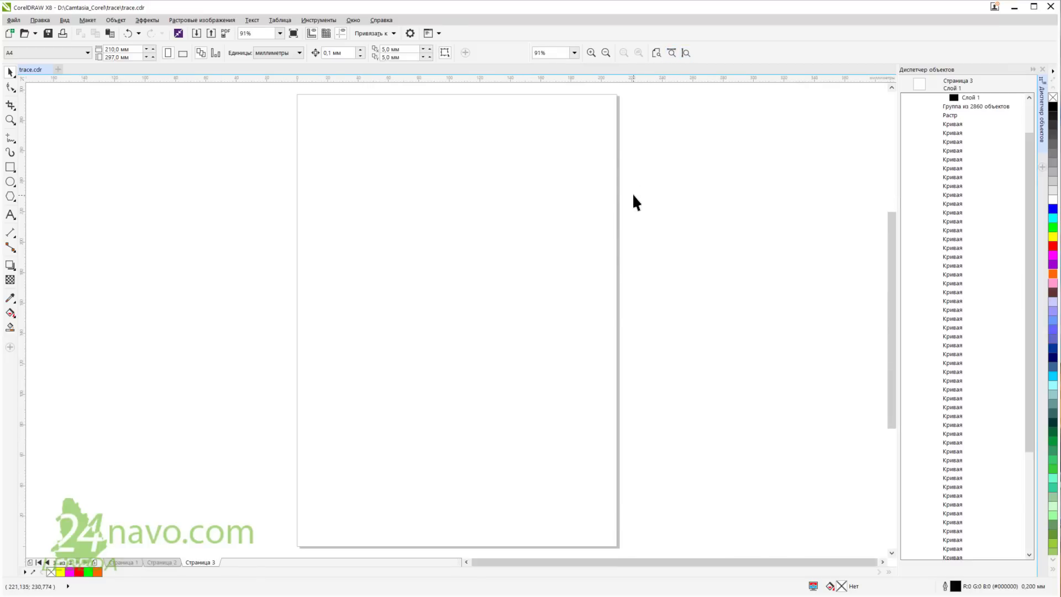
key(alt+Tab)
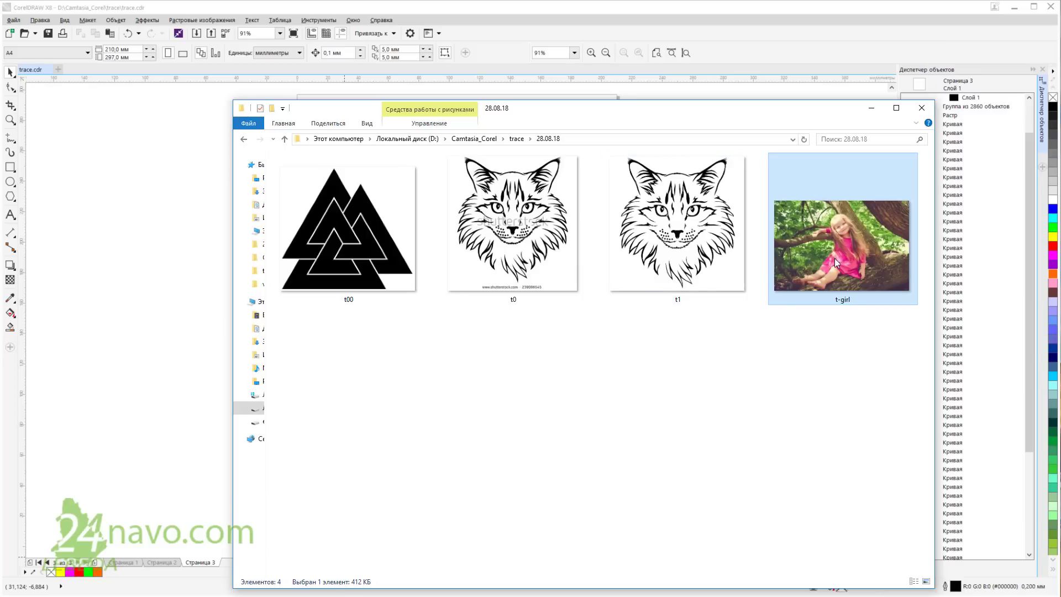
drag(843, 257, 167, 309)
click(483, 285)
mouse_move(192, 266)
mouse_down()
mouse_move(390, 274)
mouse_move(400, 247)
mouse_move(412, 298)
mouse_up()
key(shift+F2)
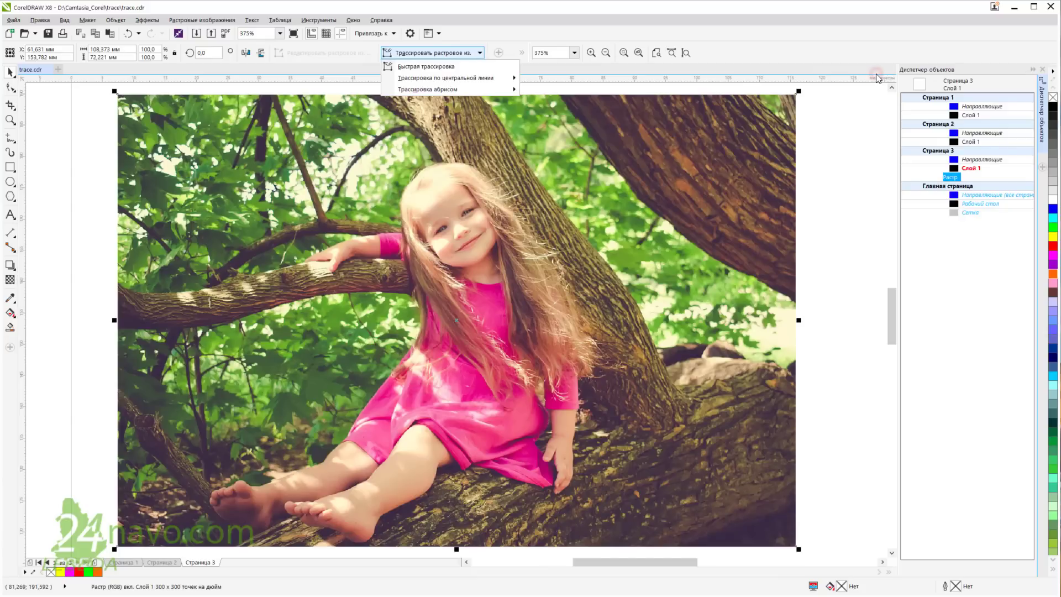
Open PowerTRACE on the girl photo with the high-quality image outline trace (Изображение высокого качества) and allow the bitmap reduction.
mouse_move(465, 81)
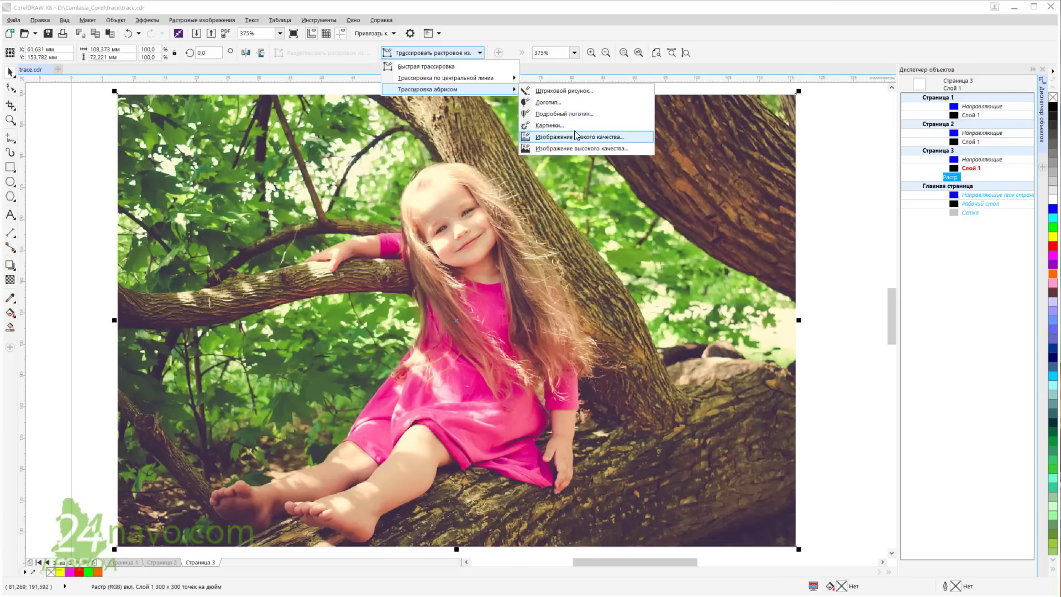
key(Up)
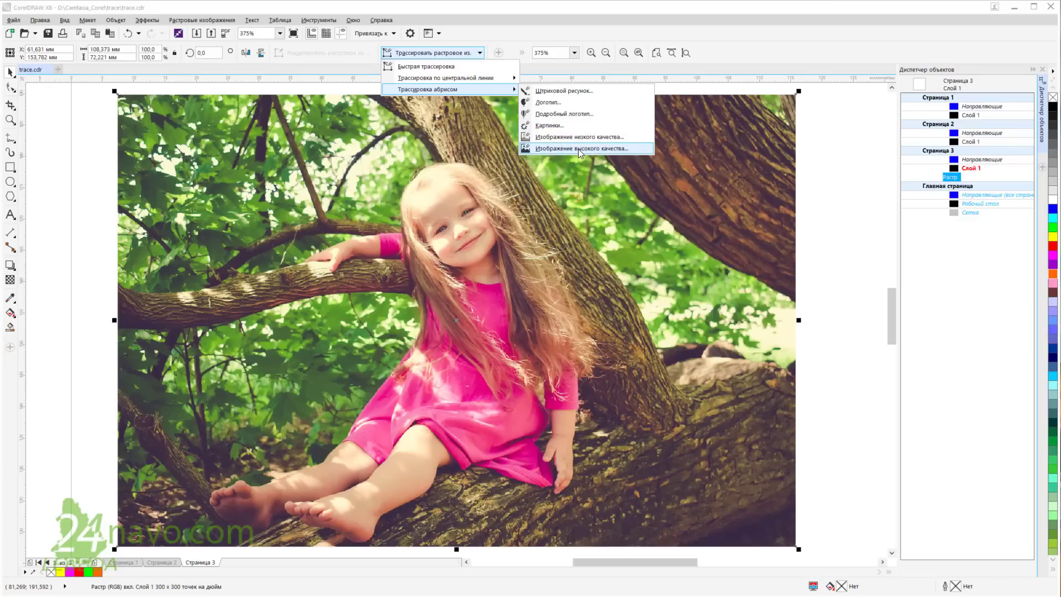
click(578, 148)
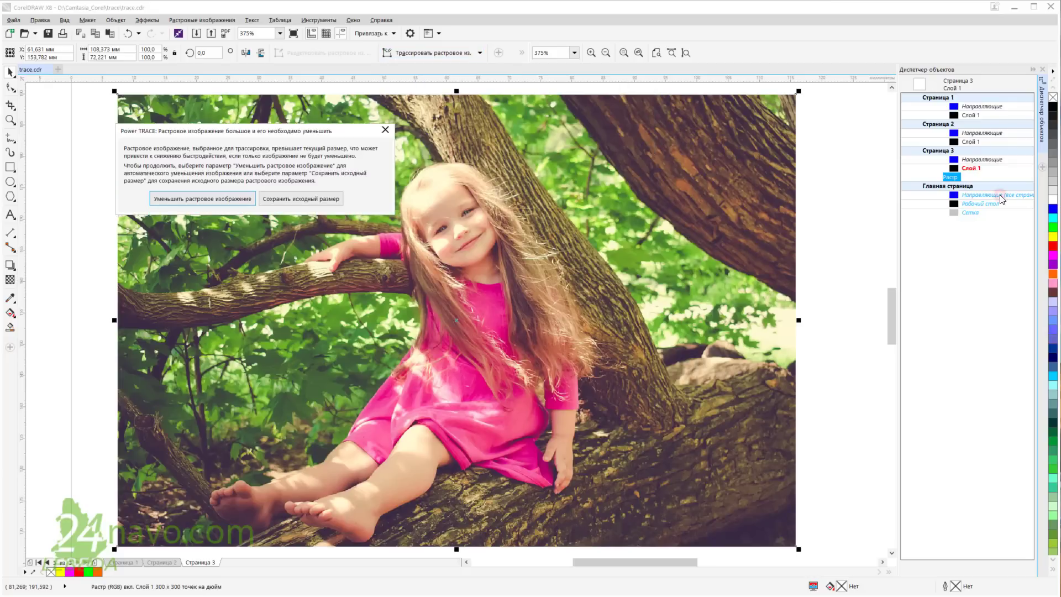
click(242, 199)
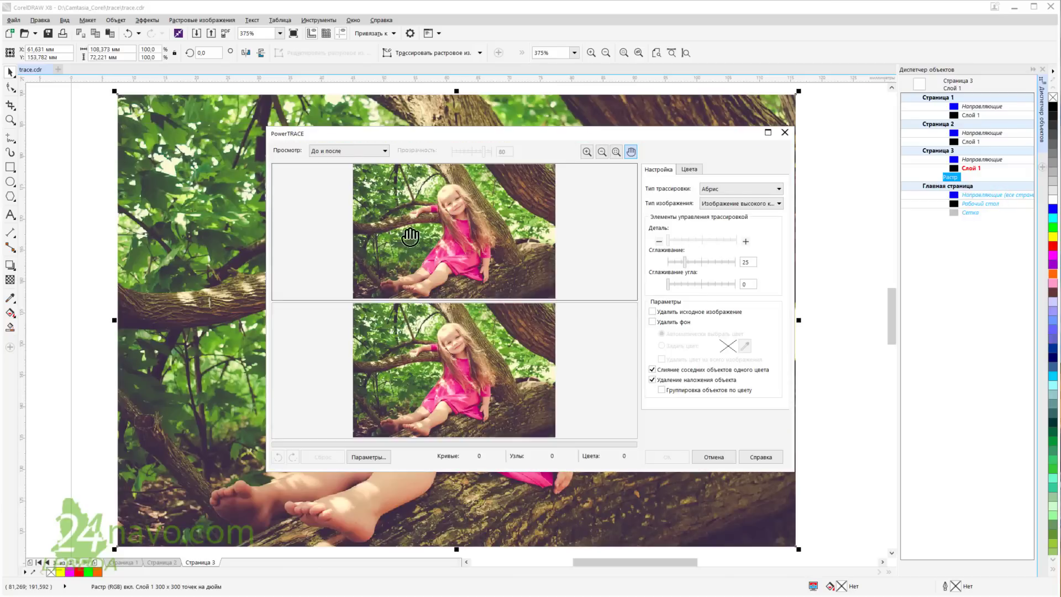
Set the girl photo's trace detail to maximum and look through the trace's colour palette.
click(746, 241)
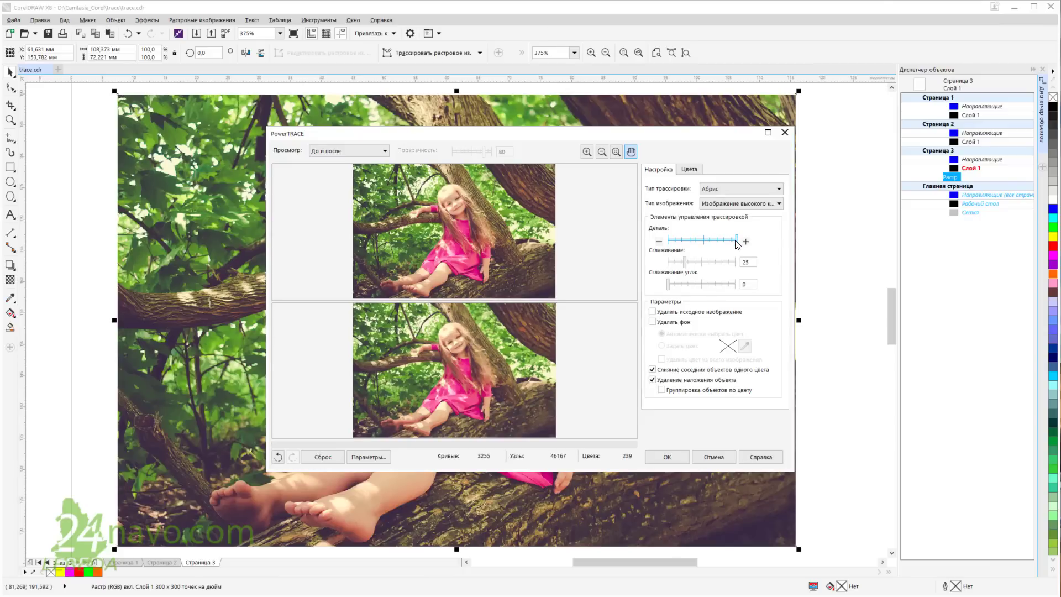
click(689, 169)
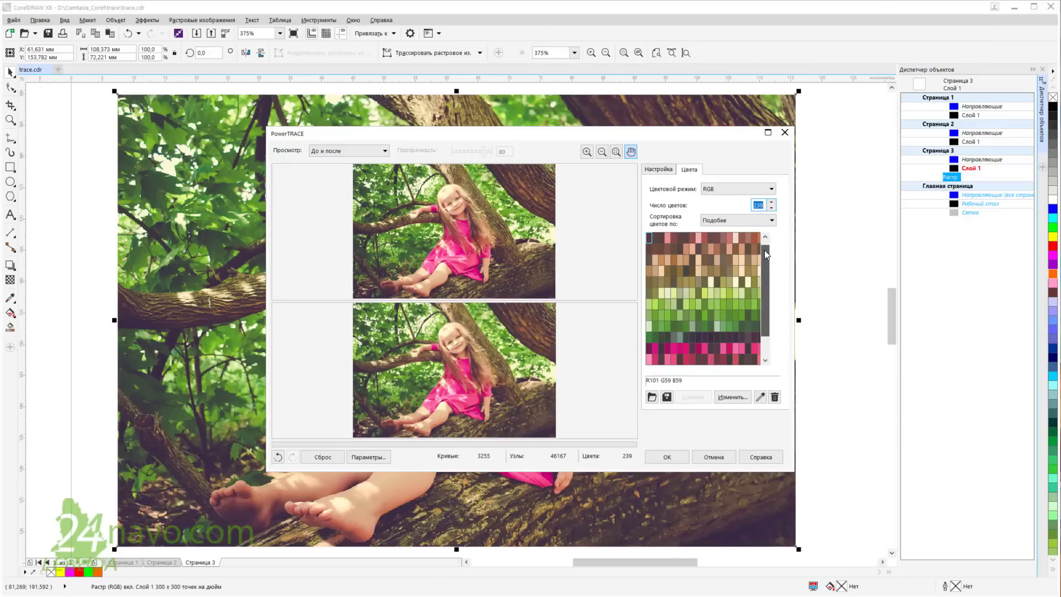
drag(768, 286, 768, 259)
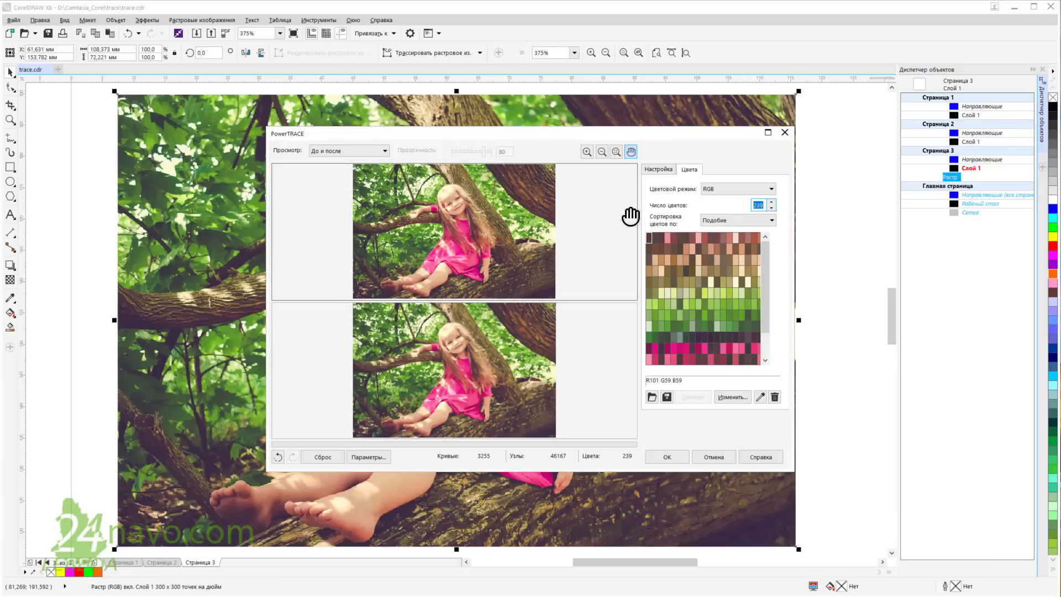
click(653, 172)
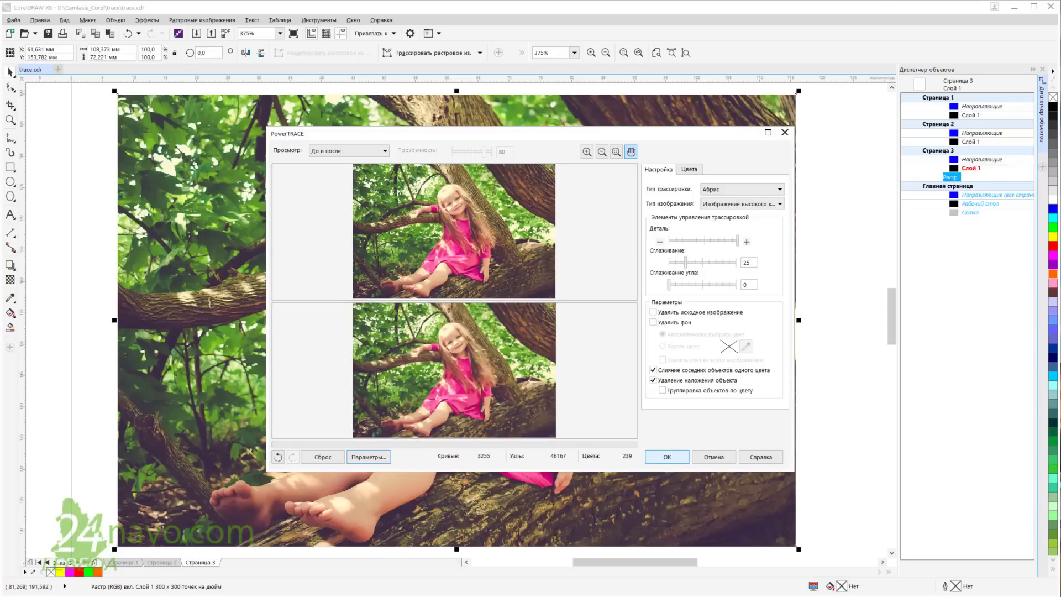
Apply the high-quality trace and move the traced group to the right of the girl photo, leaving nothing selected.
click(671, 461)
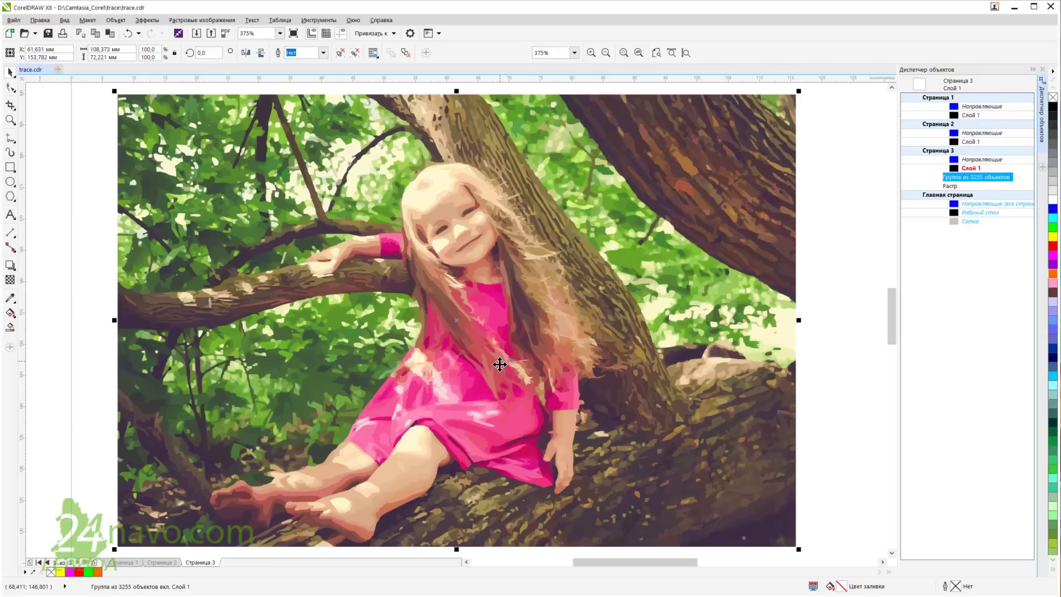
scroll(499, 364, down, 3)
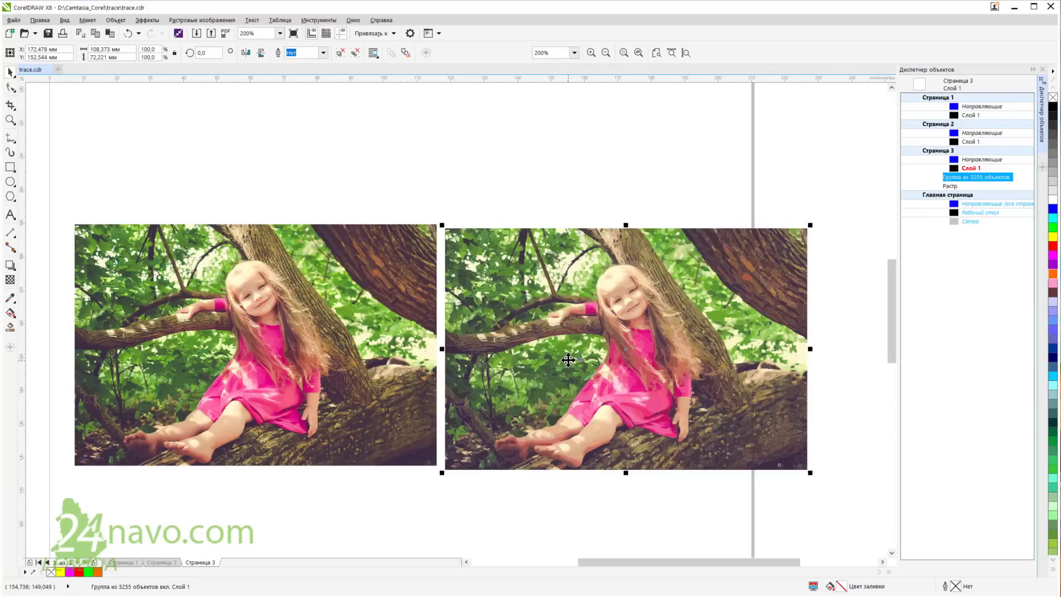
scroll(568, 359, down, 2)
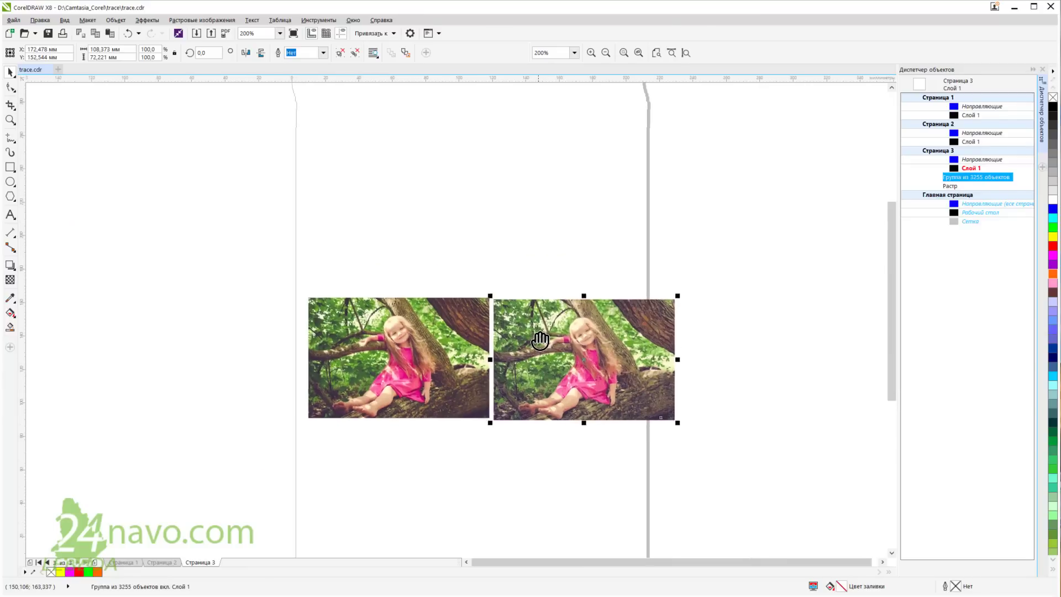
click(688, 413)
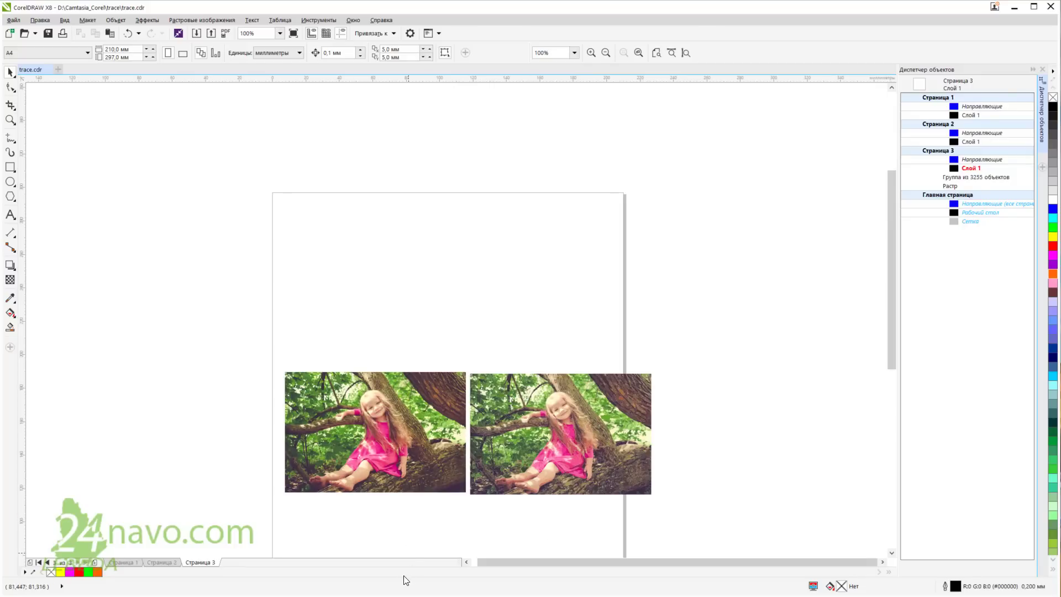
Bring the t1 cat image from the 28.08.18 folder in File Explorer onto page 3, above the girl photo.
key(alt+Tab)
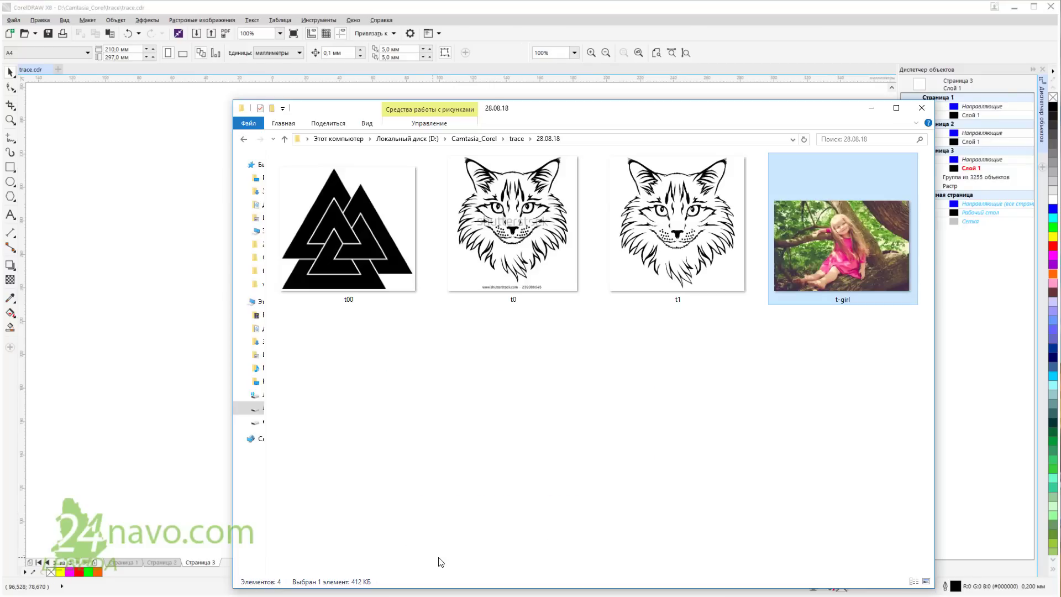
mouse_move(677, 232)
mouse_down()
mouse_move(195, 305)
mouse_move(359, 303)
mouse_up()
click(521, 295)
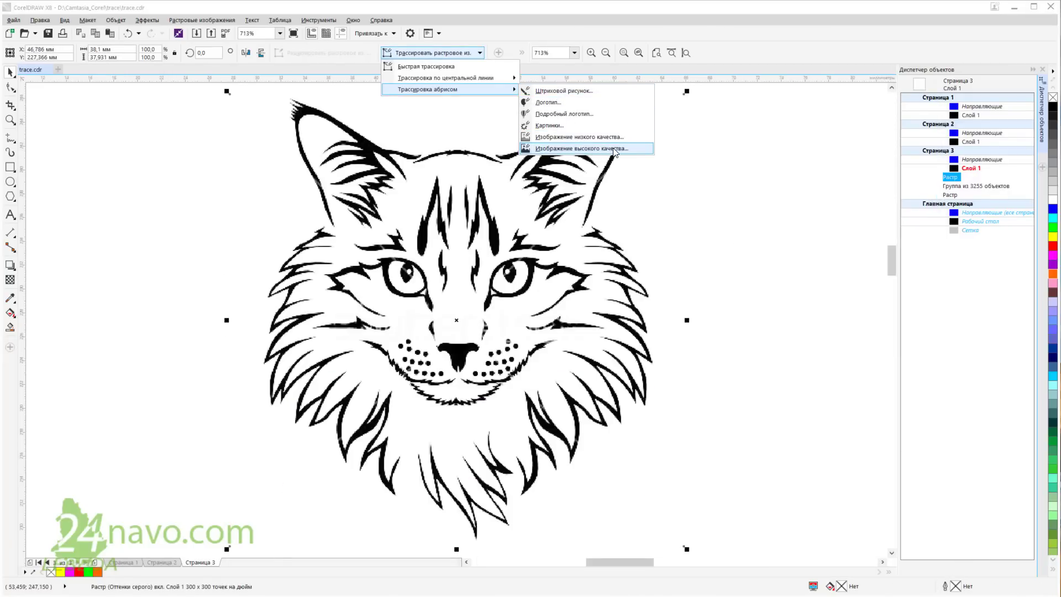
Trace the cat with the high-quality image outline trace and its background removed, and place the traced group to the left of its bitmap.
click(619, 153)
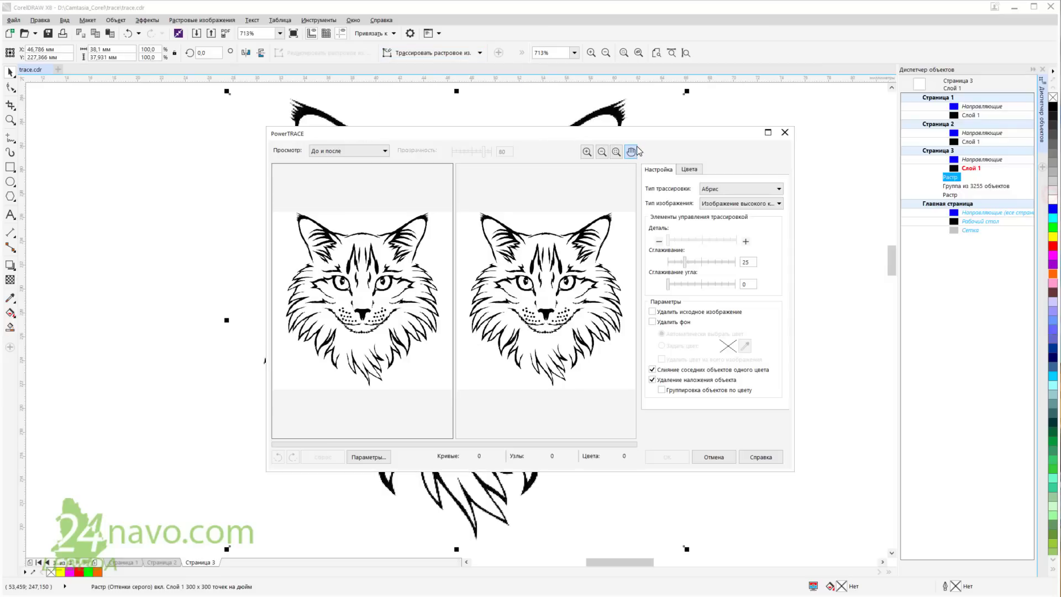
click(689, 169)
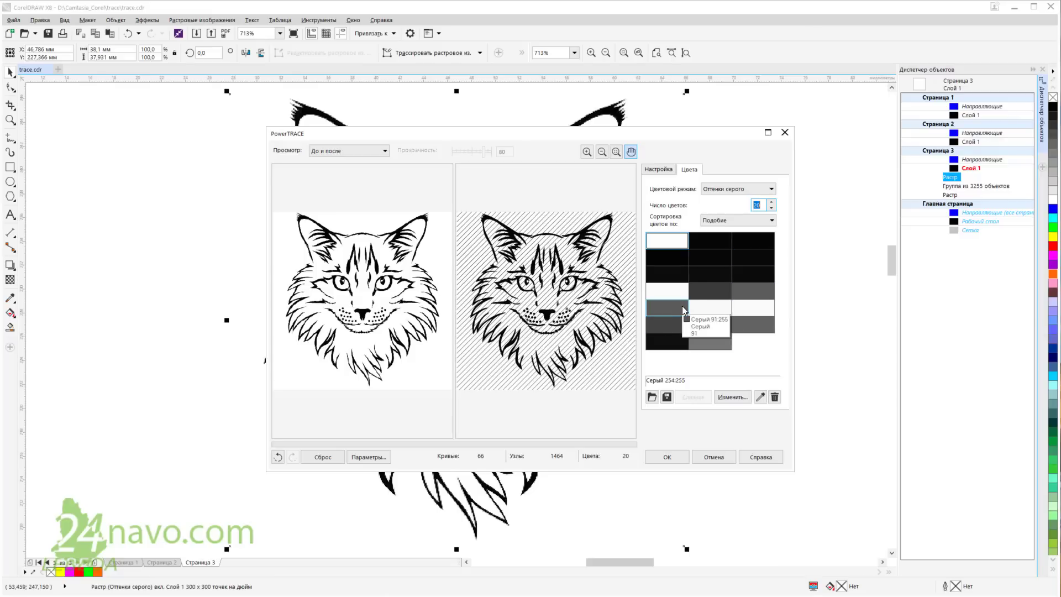
key(Return)
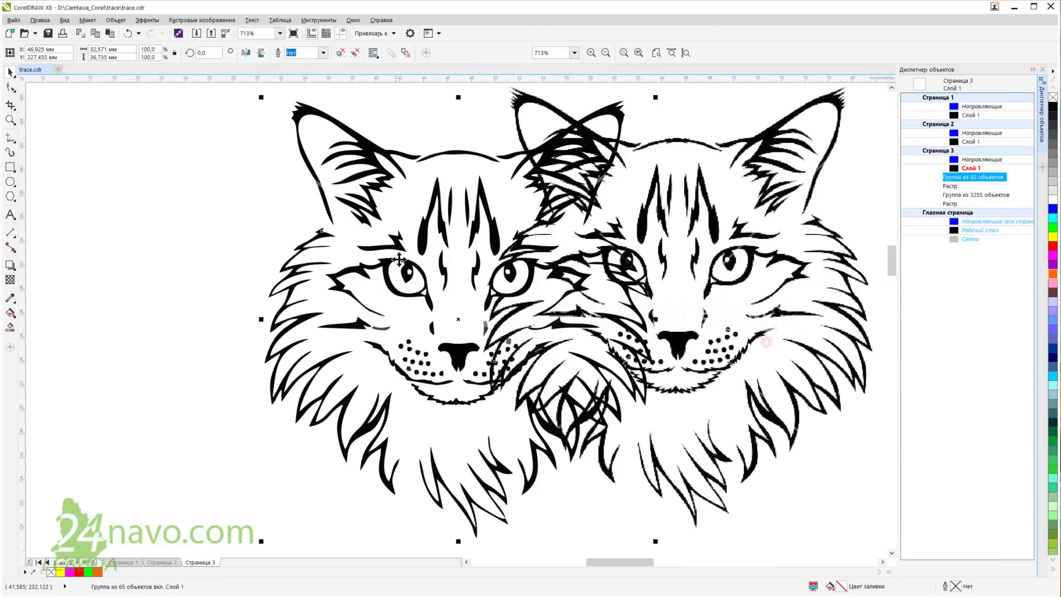
drag(399, 260, 232, 260)
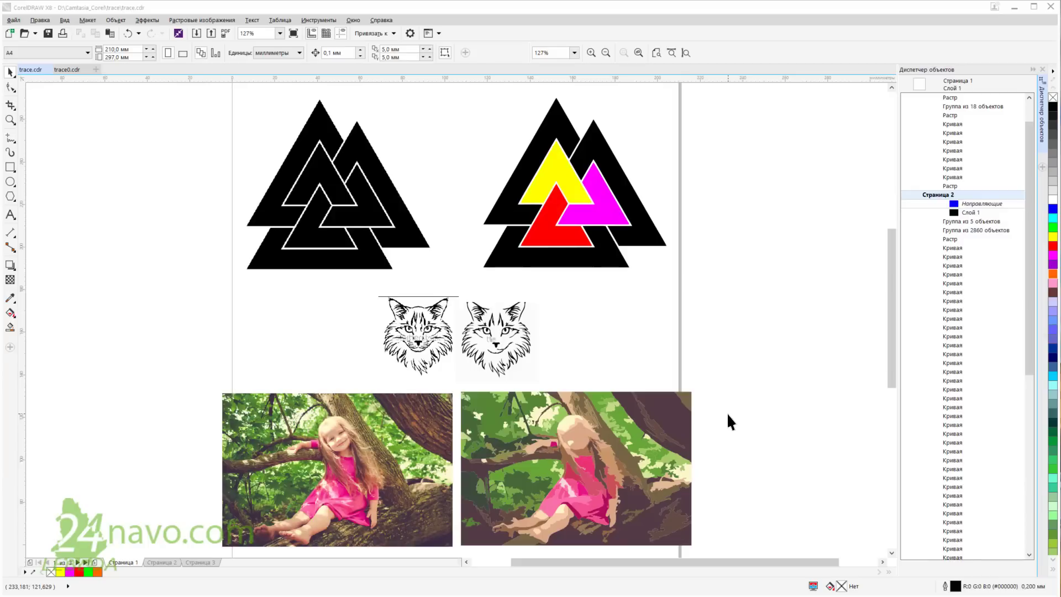
Review the tracing results on pages 2 and 3, and return to page 1.
click(167, 562)
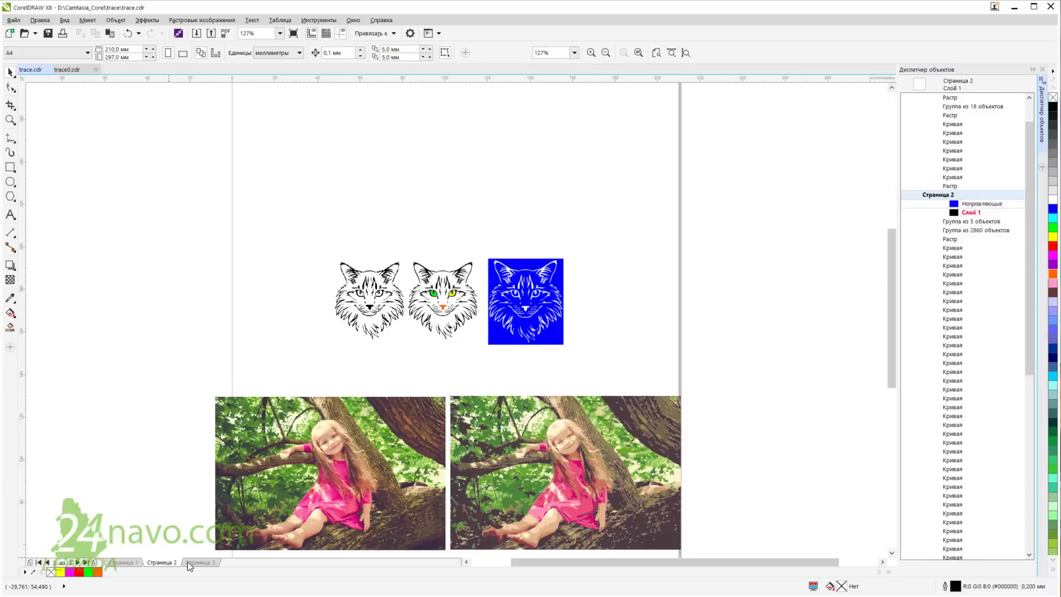
click(200, 562)
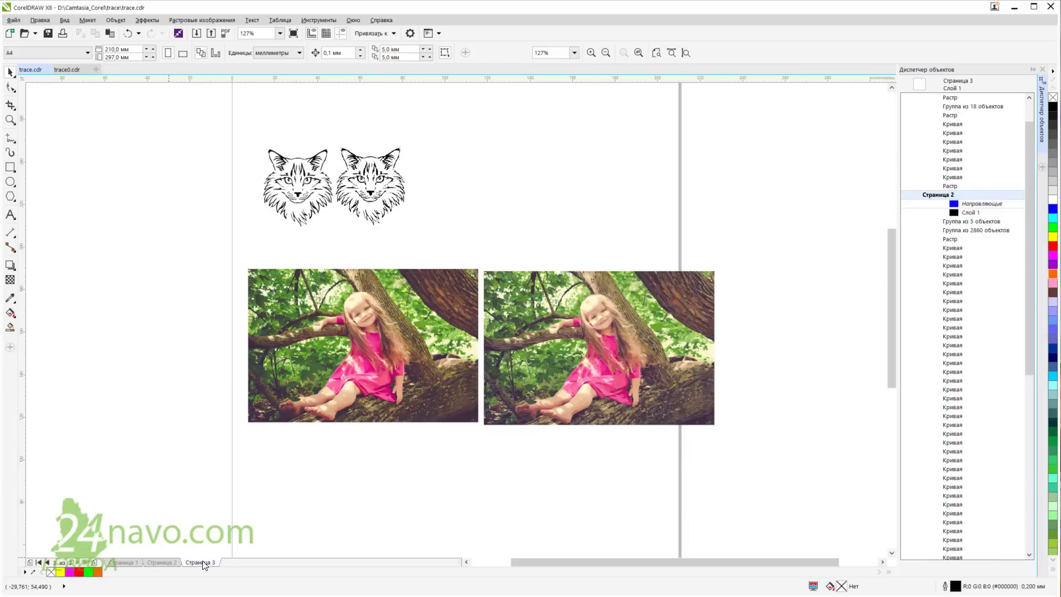
click(129, 560)
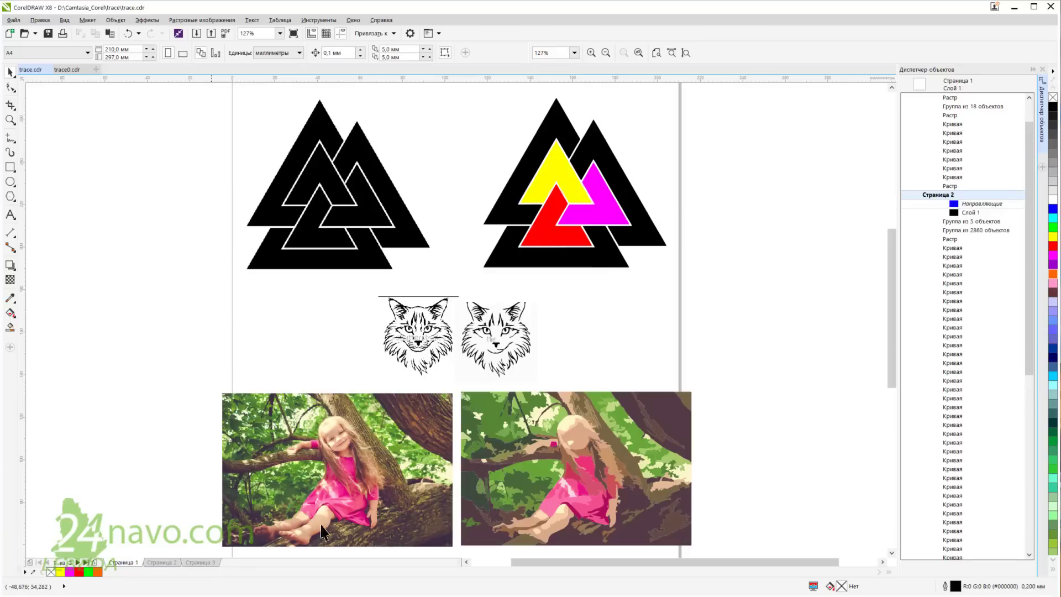